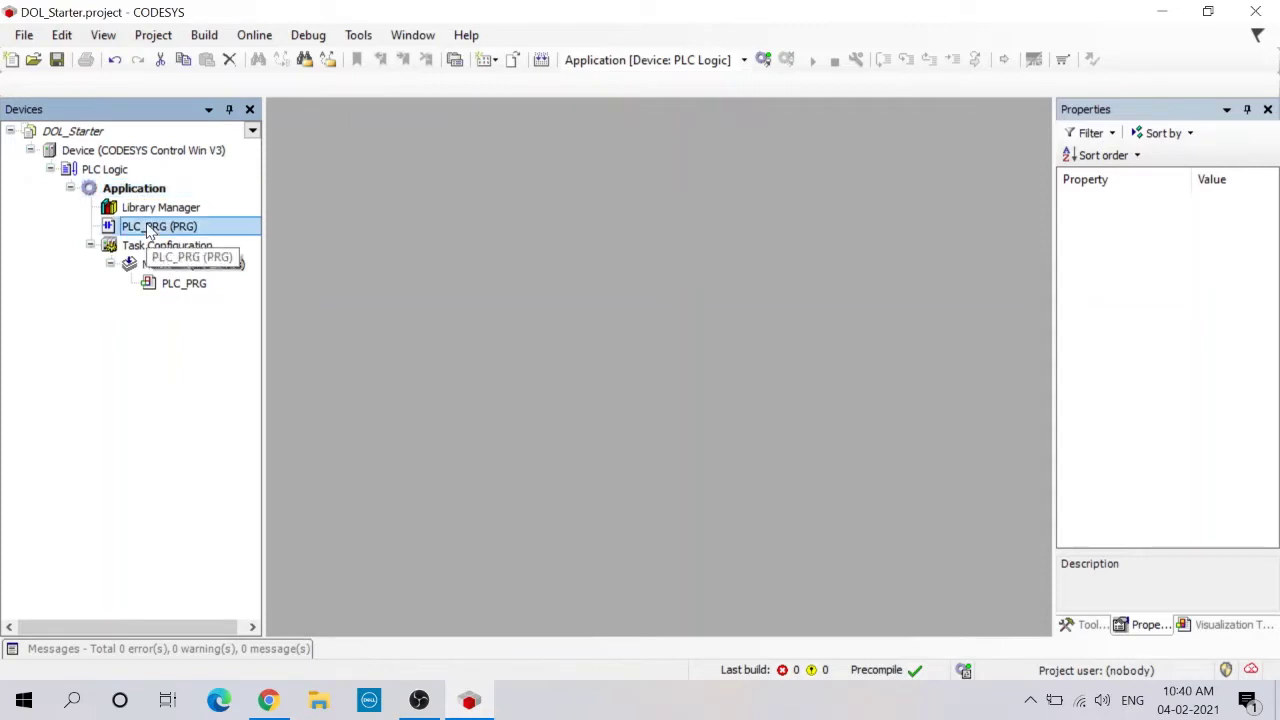
Open the PLC_PRG program and insert a normally open contact named Start in the first network, declared as a BOOL variable.
{"action": "double_click", "coordinate": [149, 228]}
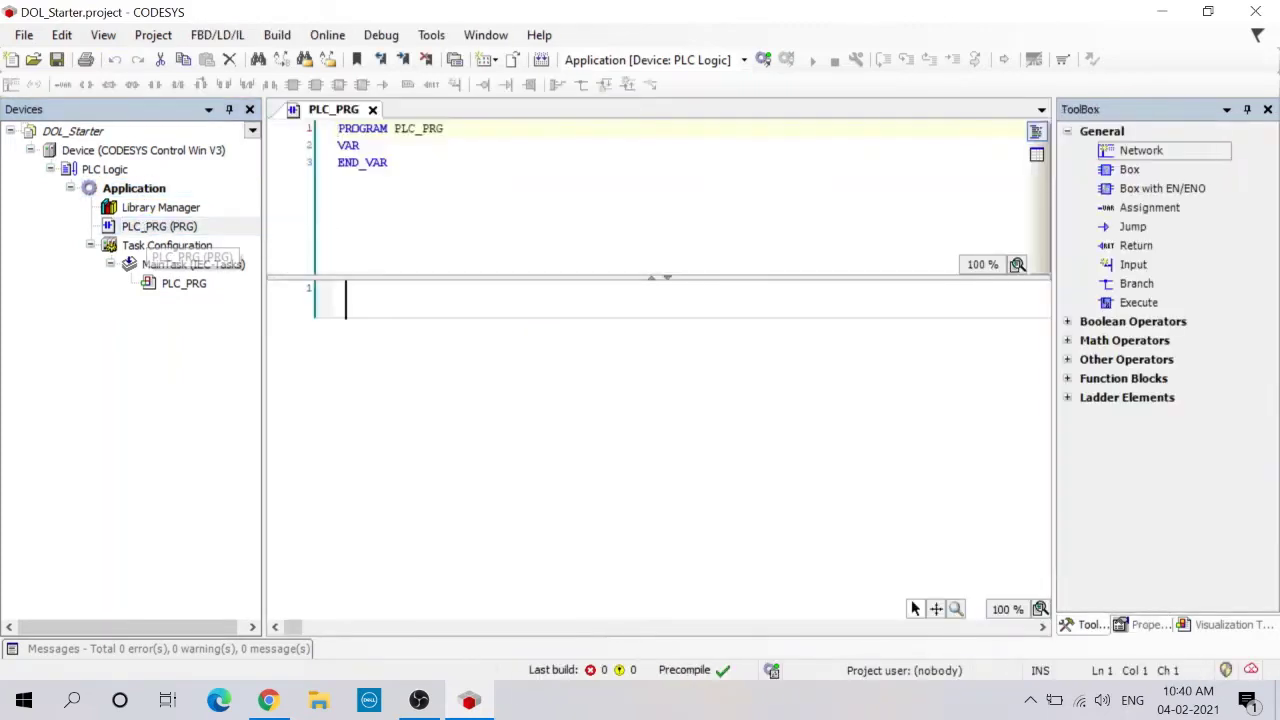
{"action": "left_click_drag", "start_coordinate": [406, 277], "coordinate": [414, 178]}
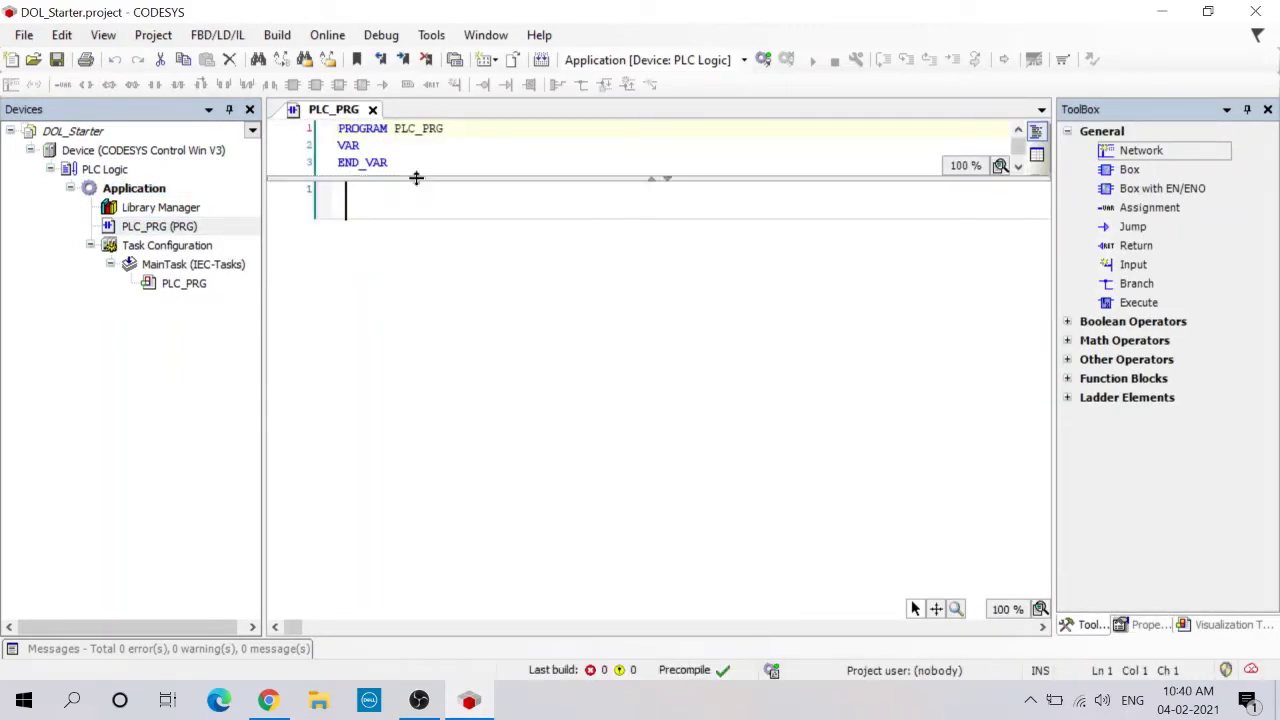
{"action": "left_click", "coordinate": [388, 210]}
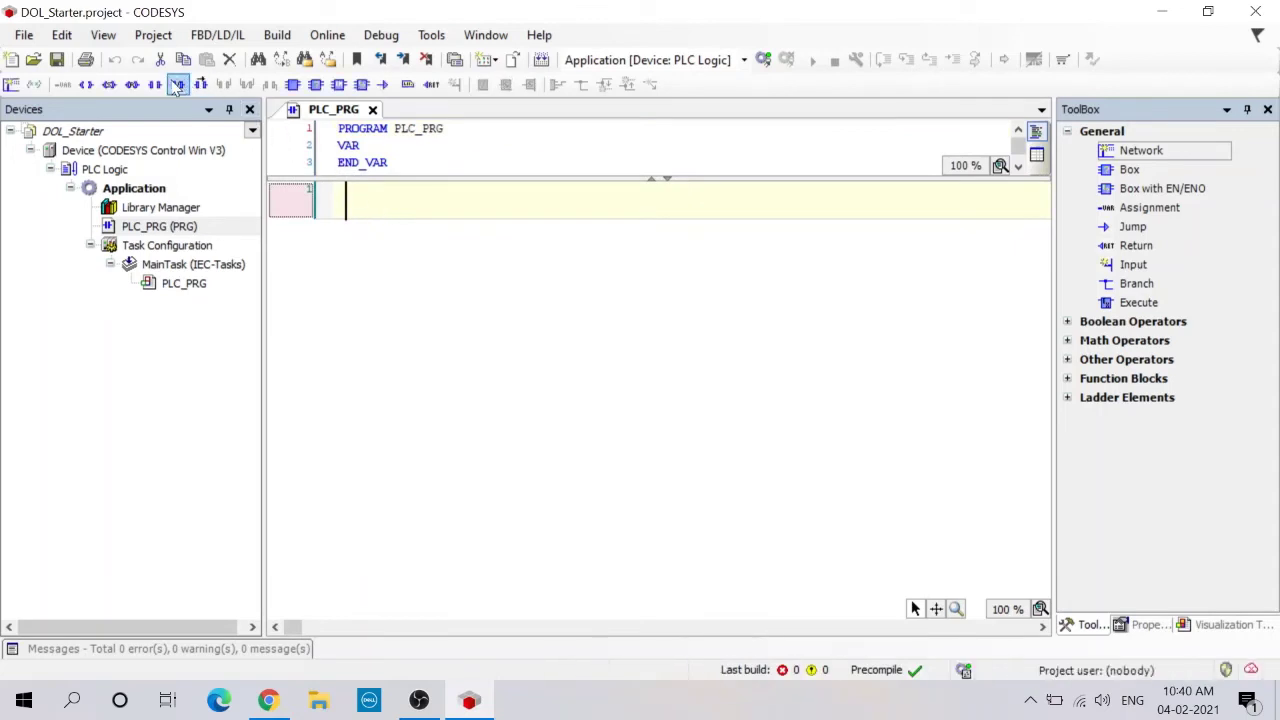
{"action": "left_click", "coordinate": [163, 86]}
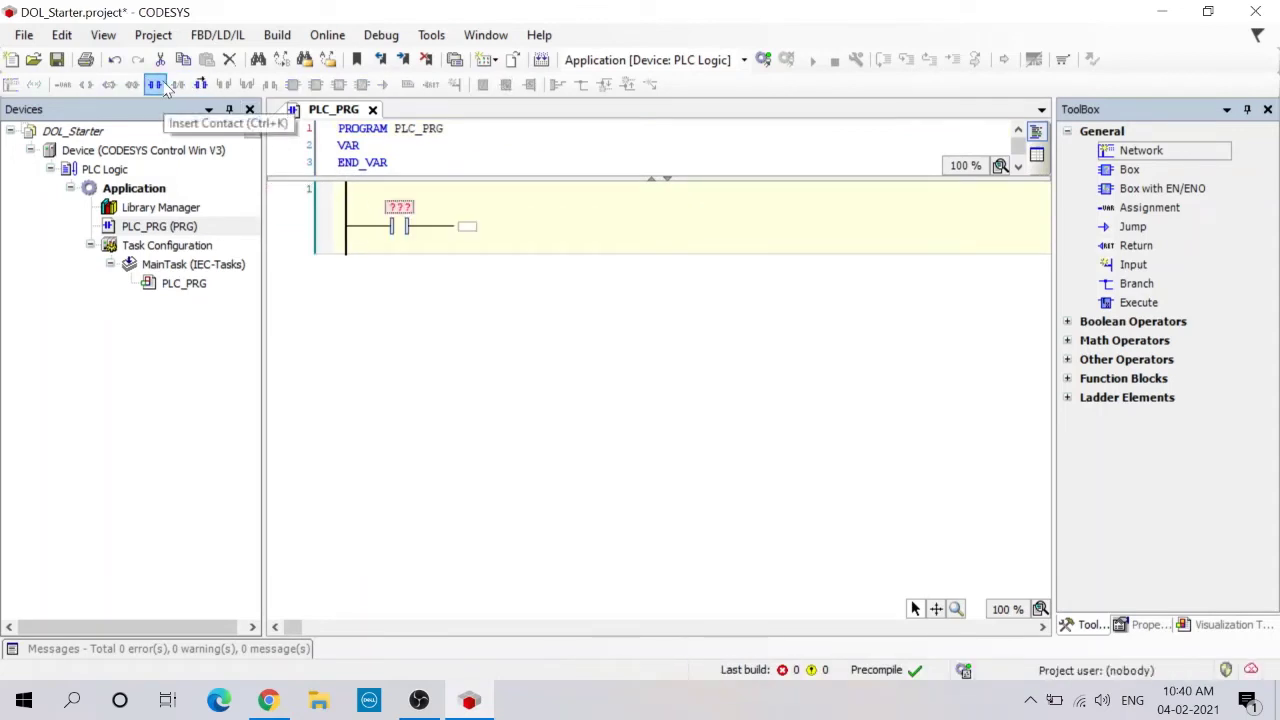
{"action": "left_click", "coordinate": [401, 208]}
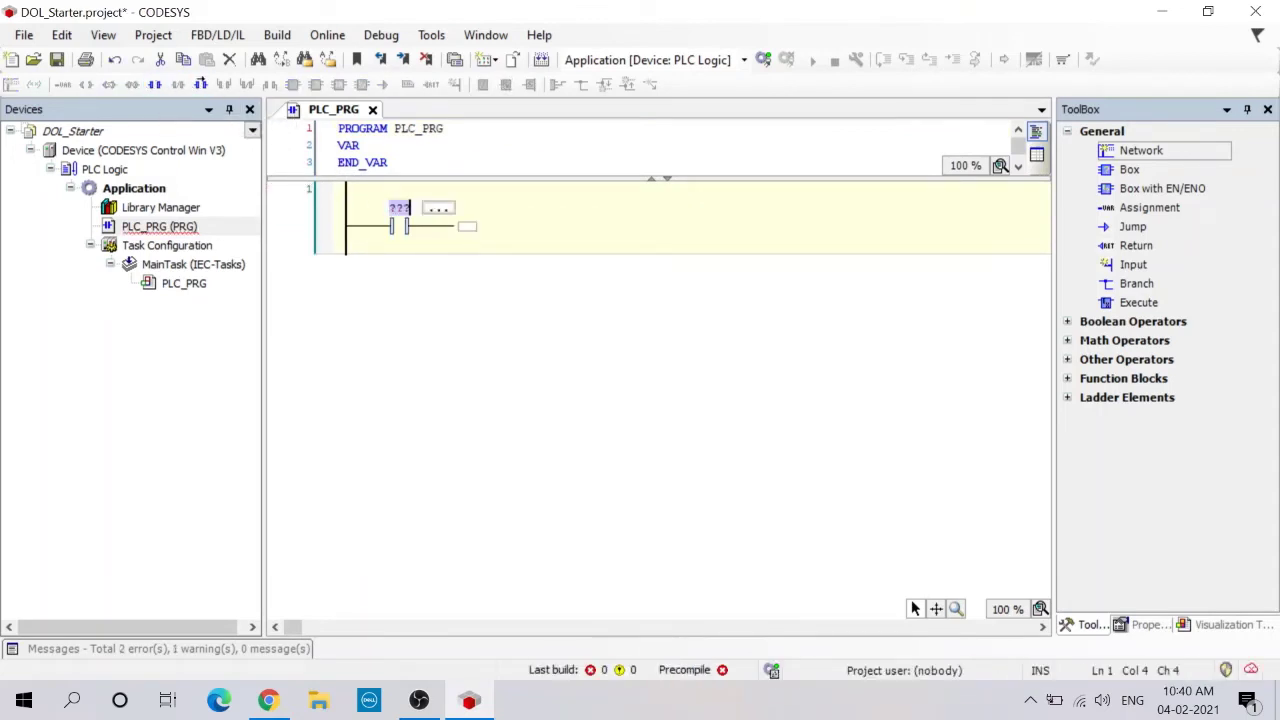
{"action": "type", "text": "Start"}
{"action": "key", "text": "Return"}
{"action": "key", "text": "Return"}
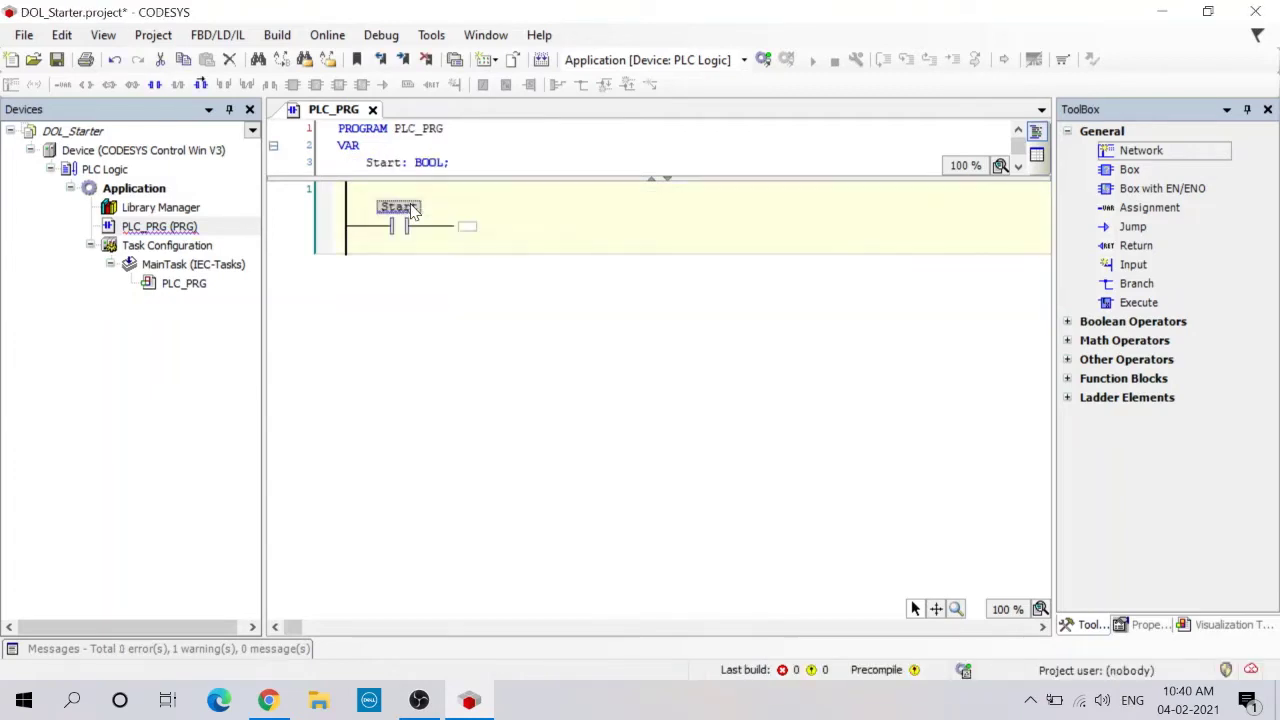
Add a coil named contactor_coil at the end of the Start rung and declare it as a BOOL variable.
{"action": "left_click", "coordinate": [468, 228]}
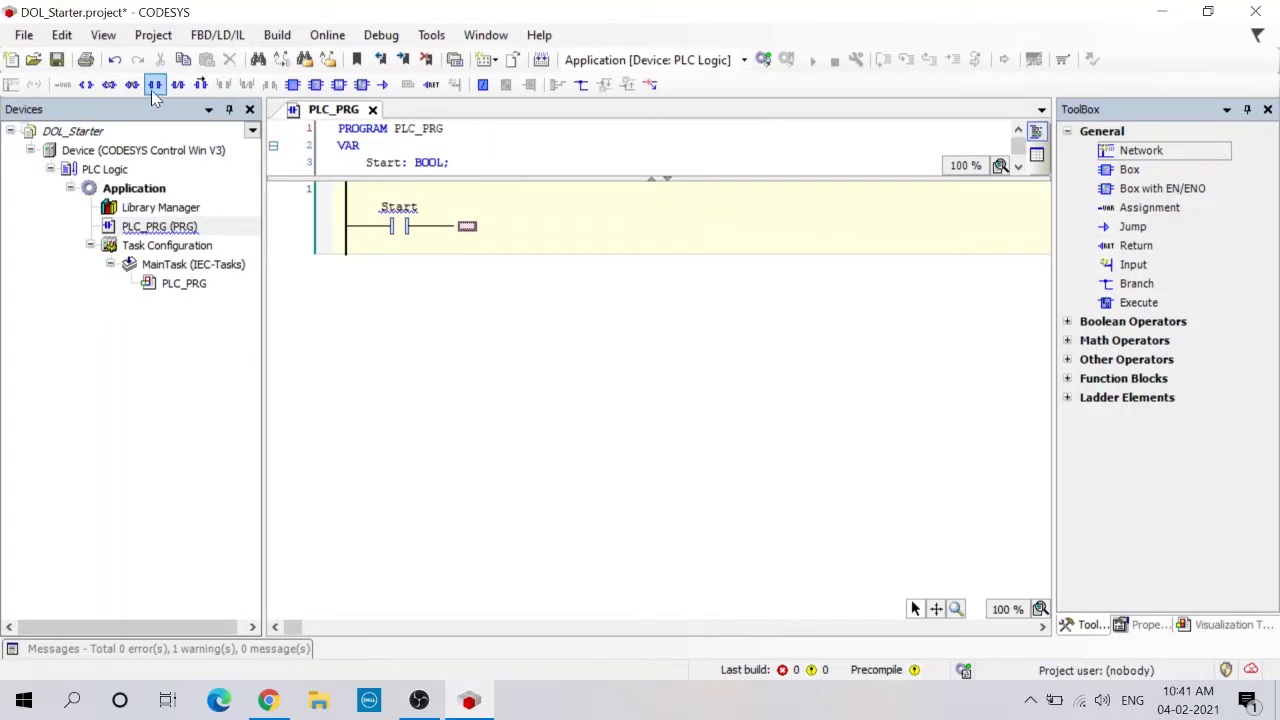
{"action": "left_click", "coordinate": [85, 84]}
{"action": "type", "text": "c"}
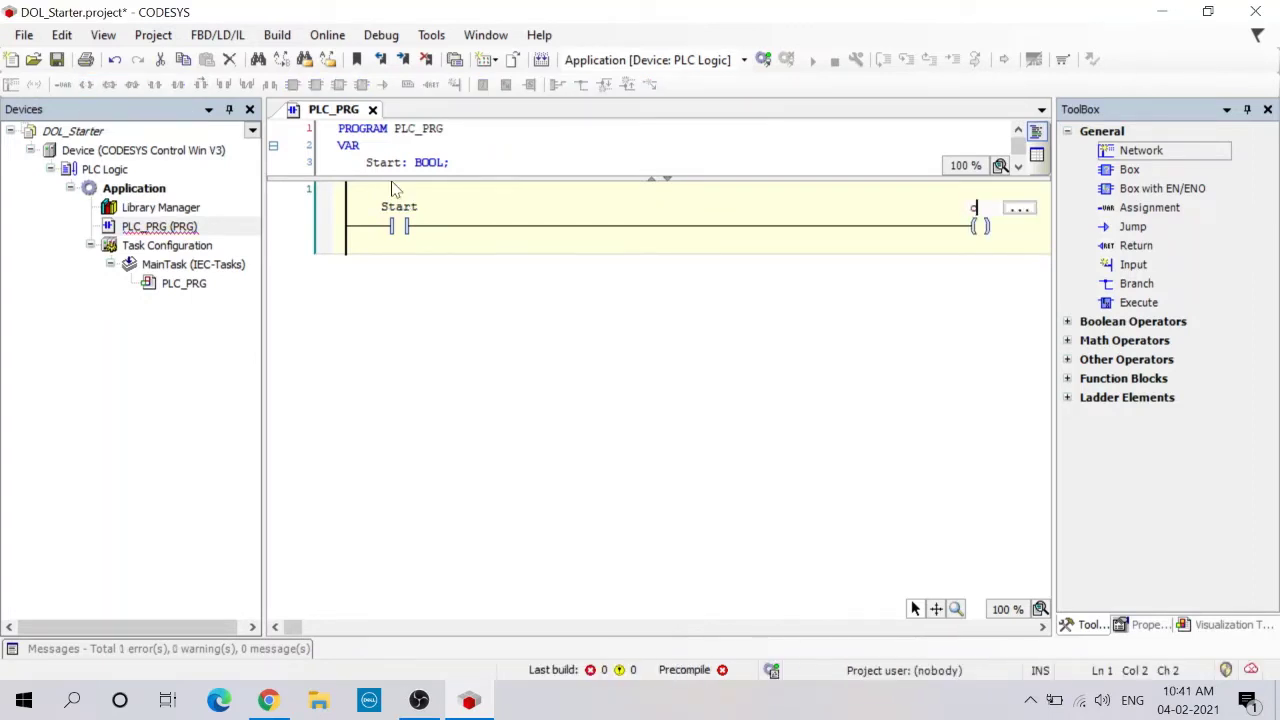
{"action": "type", "text": "ontactor"}
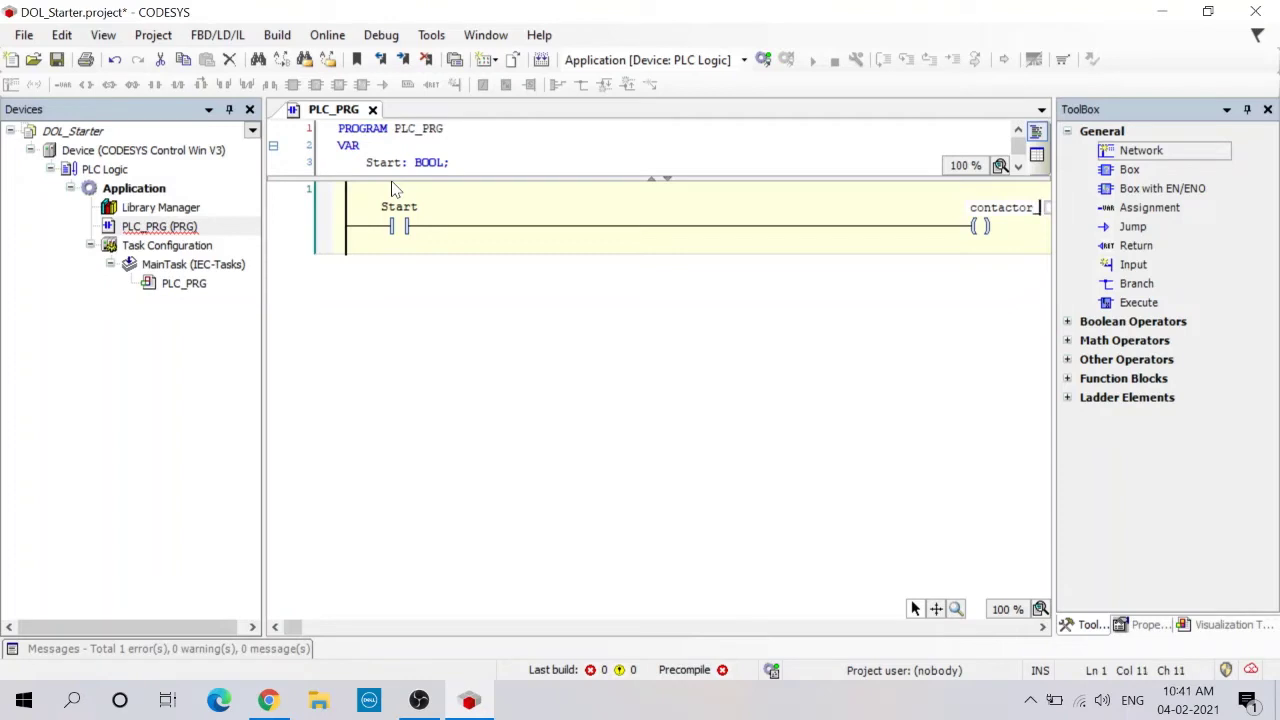
{"action": "type", "text": "_coil"}
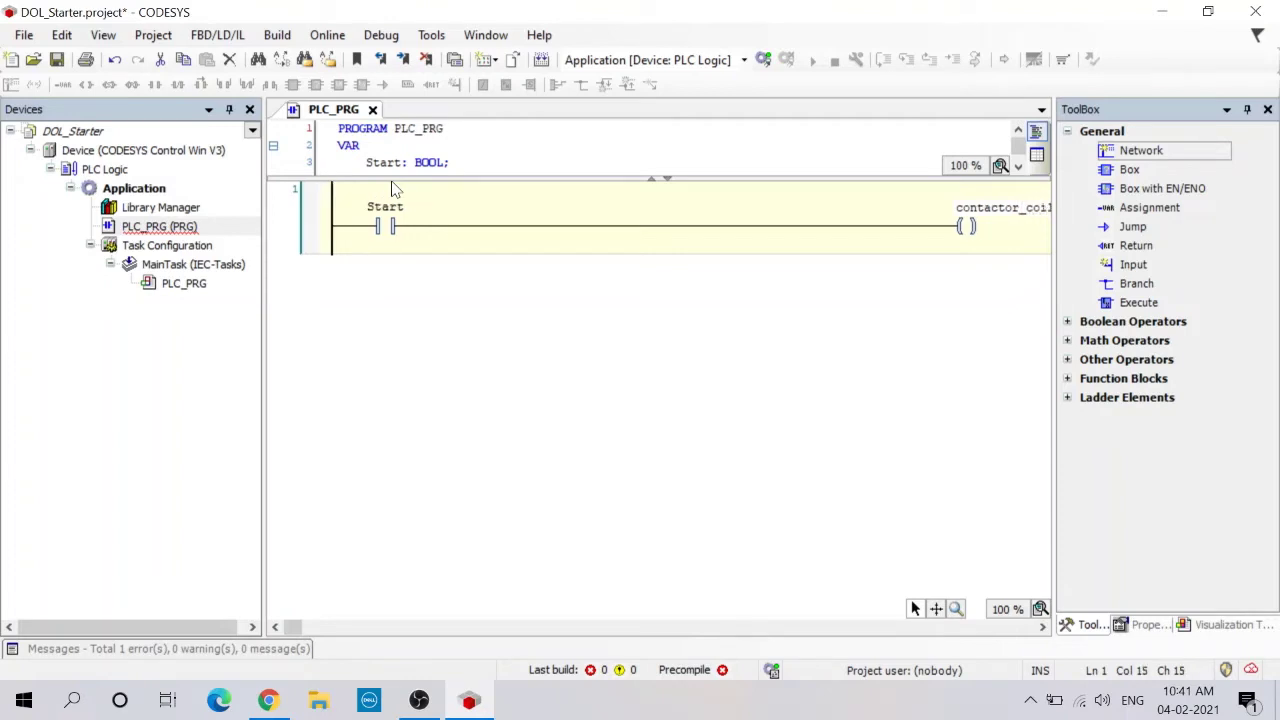
{"action": "key", "text": "Return"}
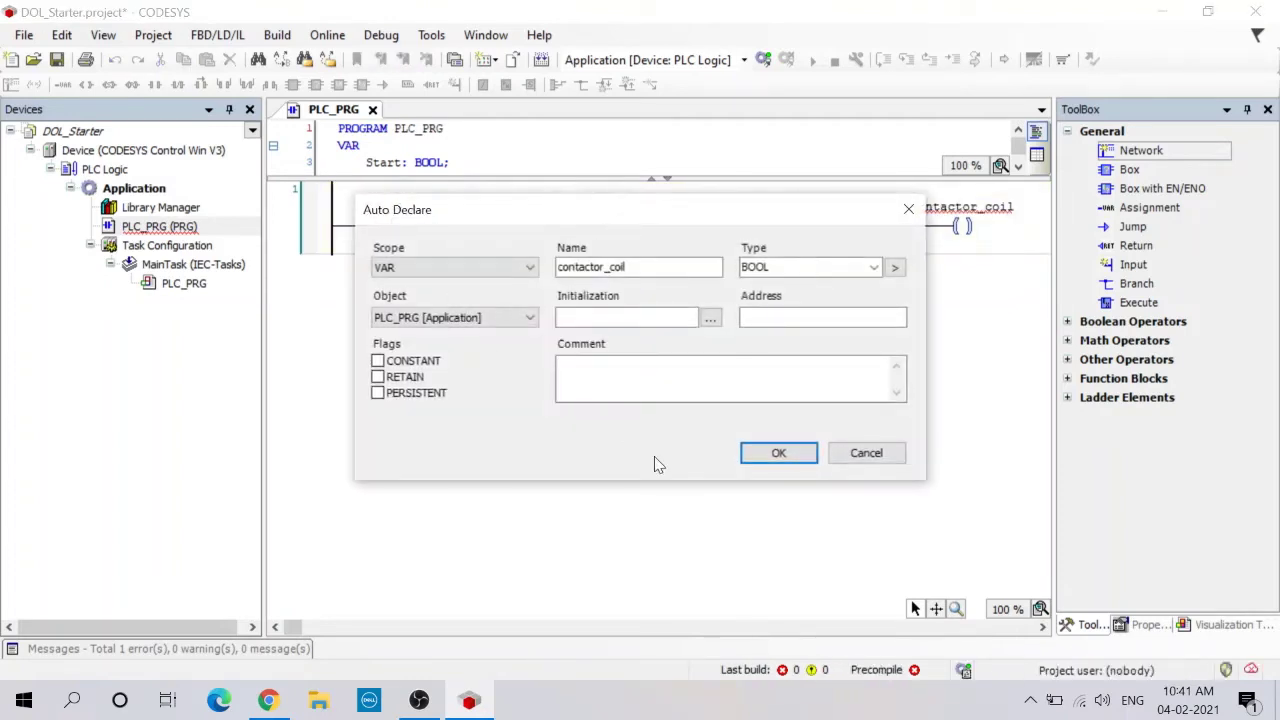
{"action": "left_click", "coordinate": [750, 455]}
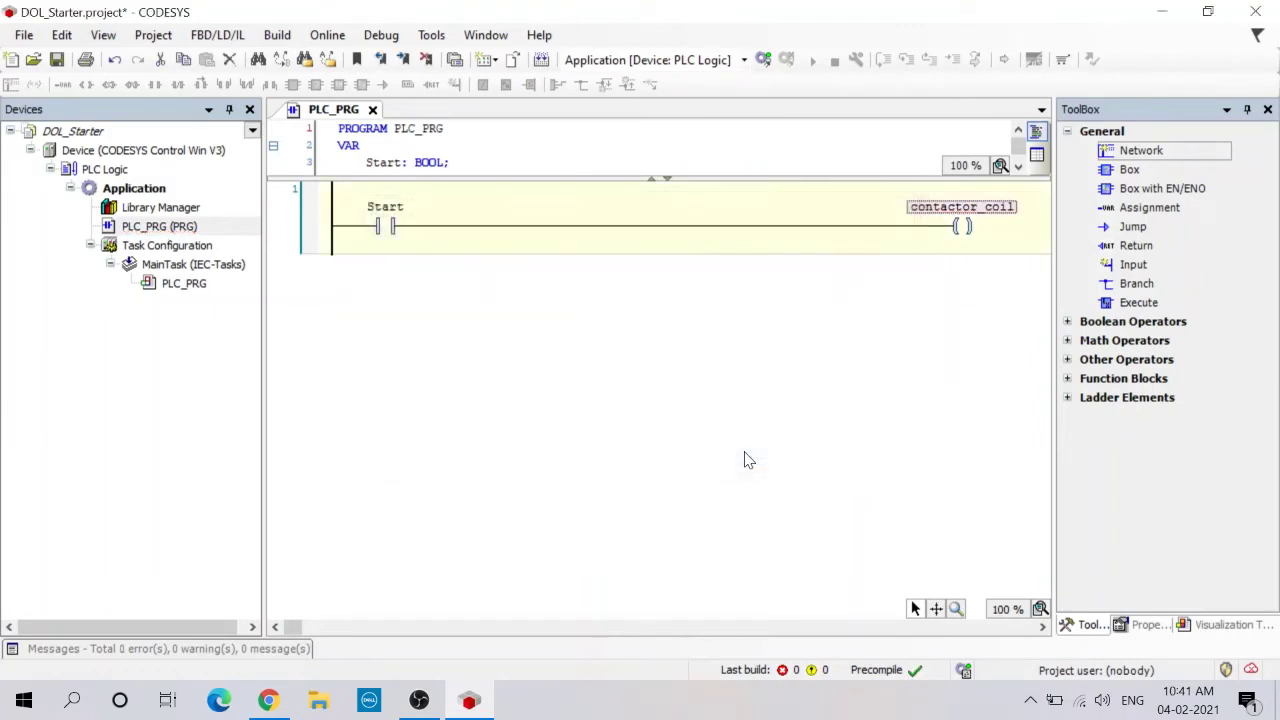
Insert a negated contact named stop between the Start contact and the coil, and accept its variable declaration.
{"action": "left_click", "coordinate": [385, 252]}
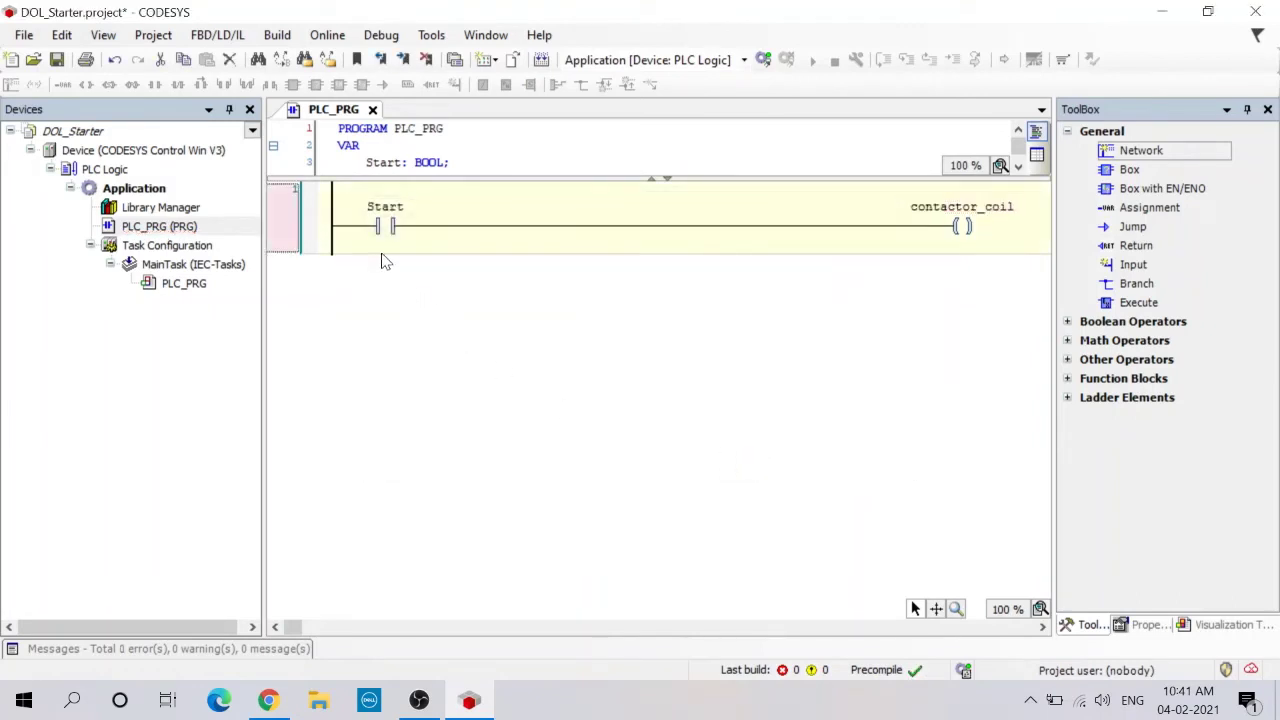
{"action": "left_click", "coordinate": [490, 226]}
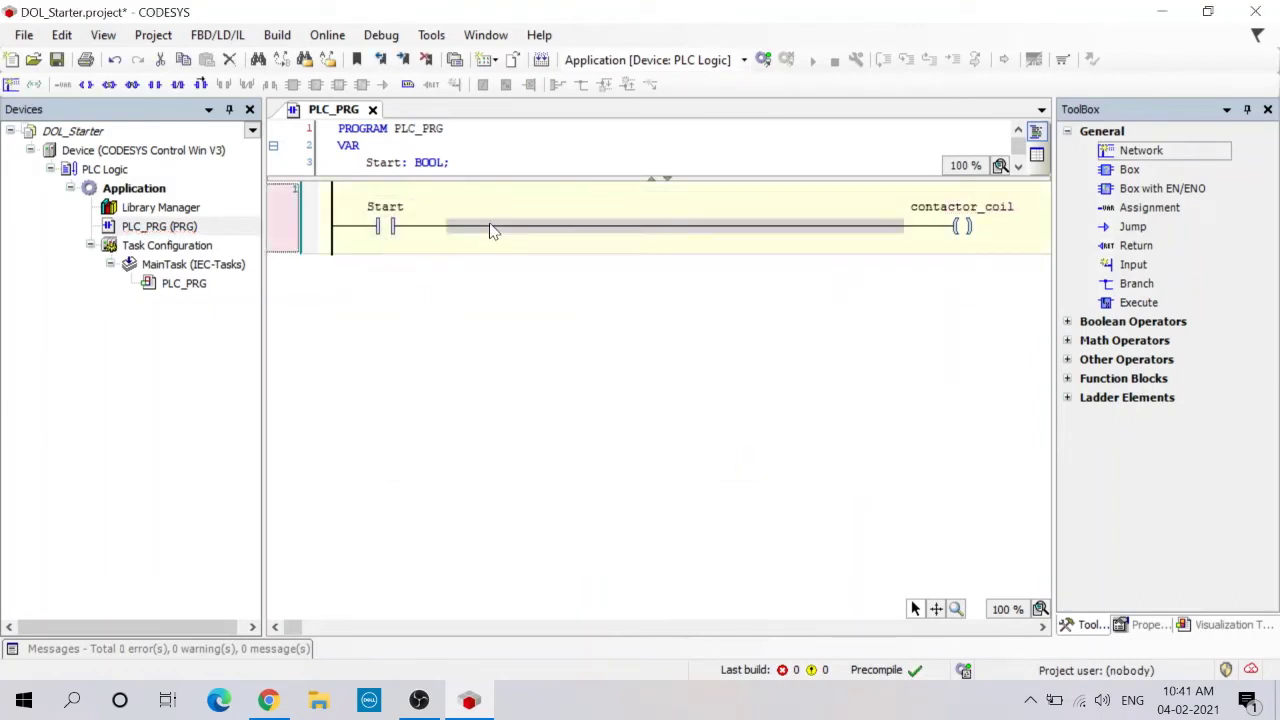
{"action": "left_click", "coordinate": [175, 84]}
{"action": "type", "text": "s"}
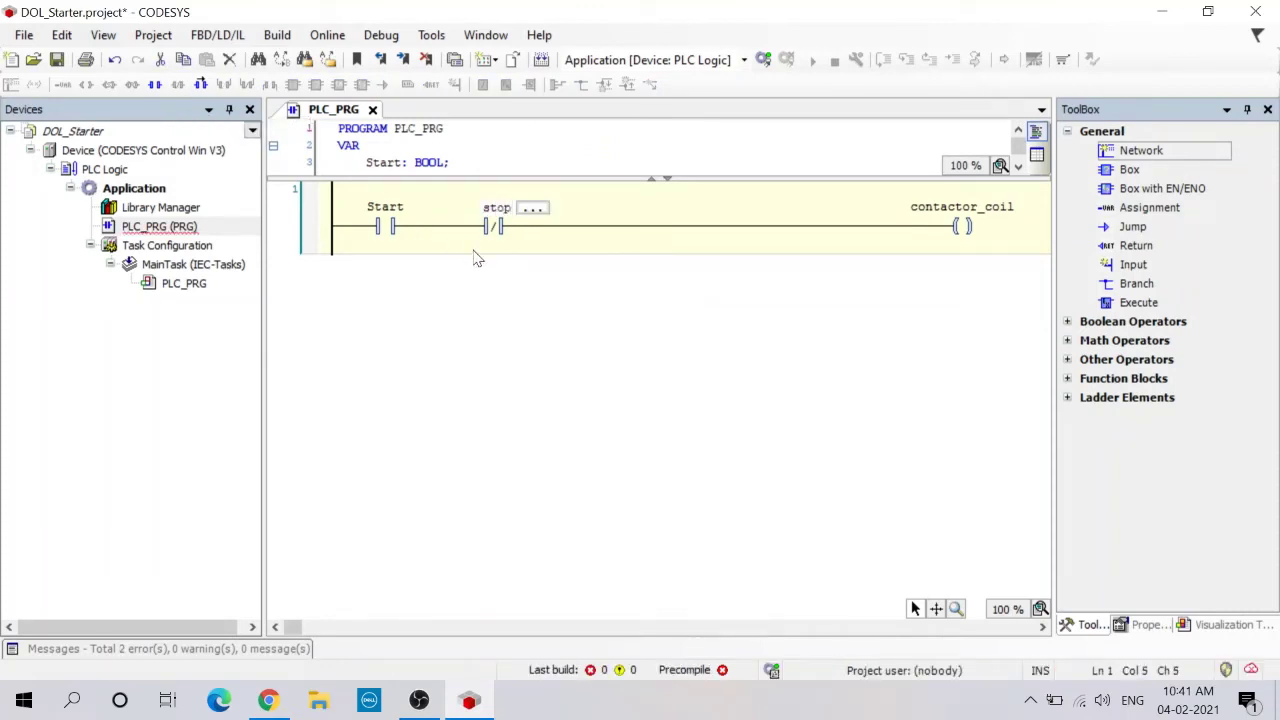
{"action": "type", "text": "top"}
{"action": "key", "text": "Return"}
{"action": "key", "text": "Return"}
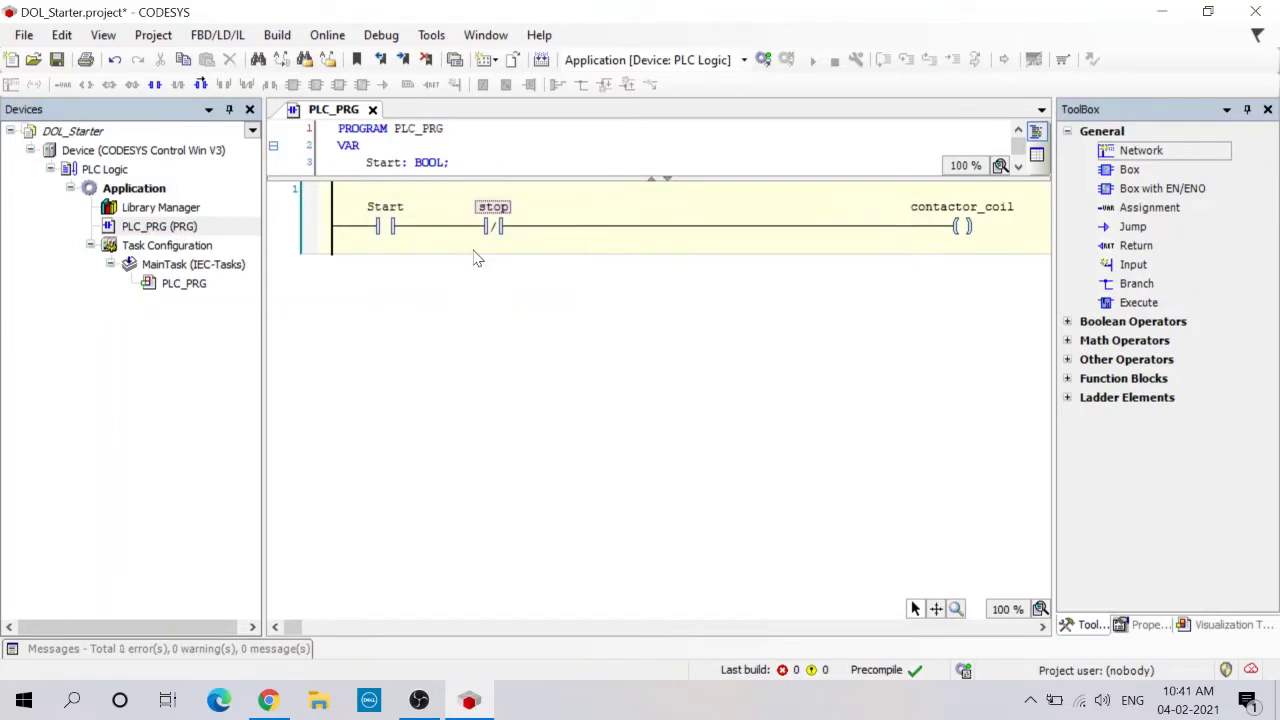
Add a normally open contact parallel to and below the Start contact, and assign it contactor_coil.
{"action": "left_click", "coordinate": [385, 226]}
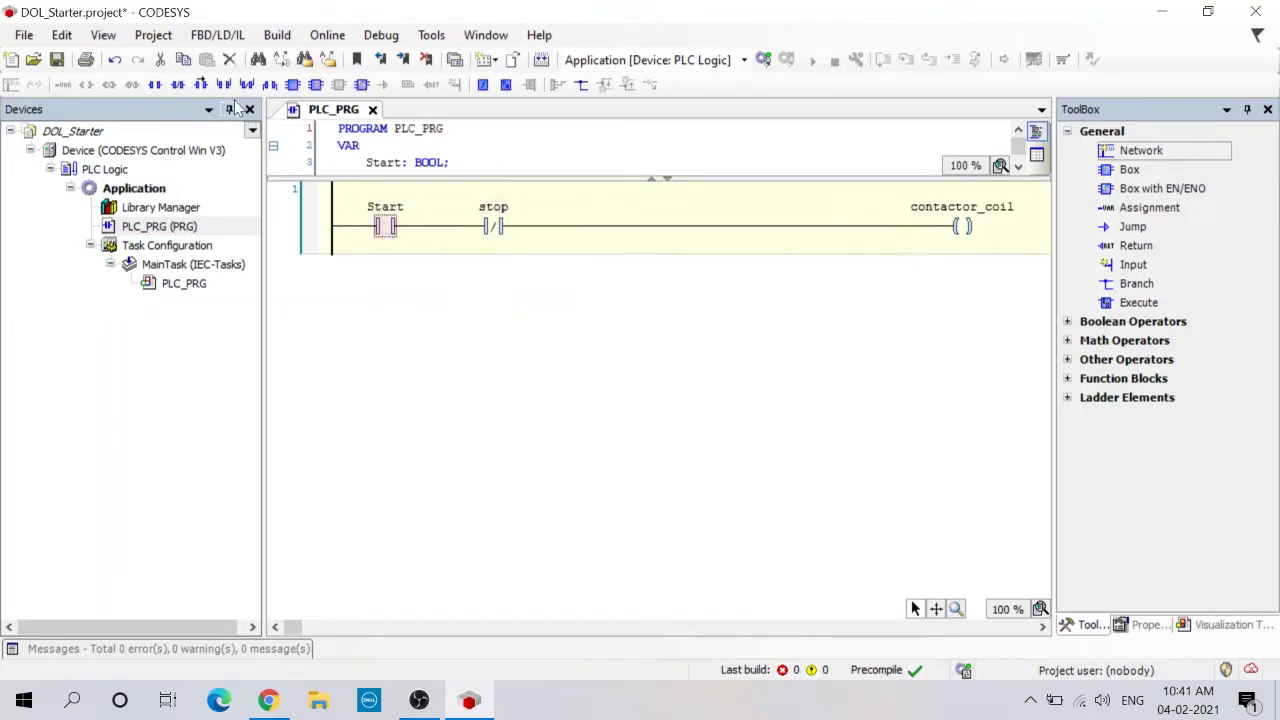
{"action": "left_click", "coordinate": [224, 84]}
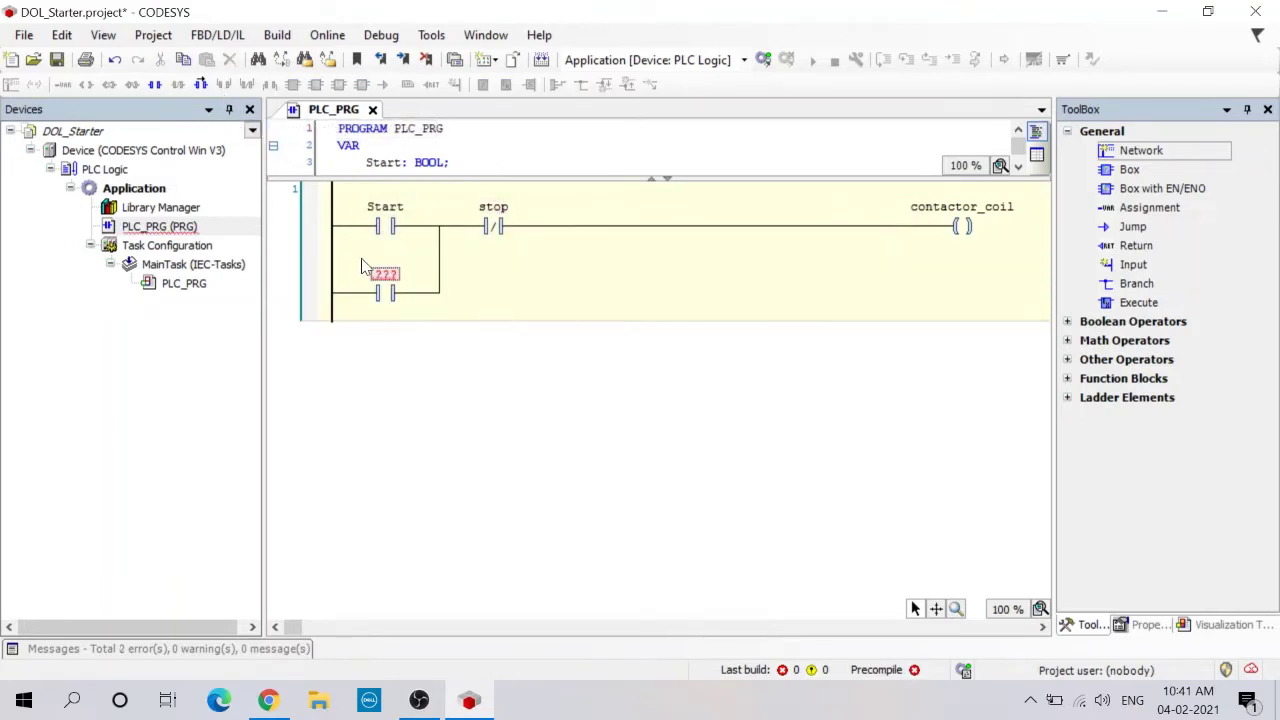
{"action": "type", "text": "con"}
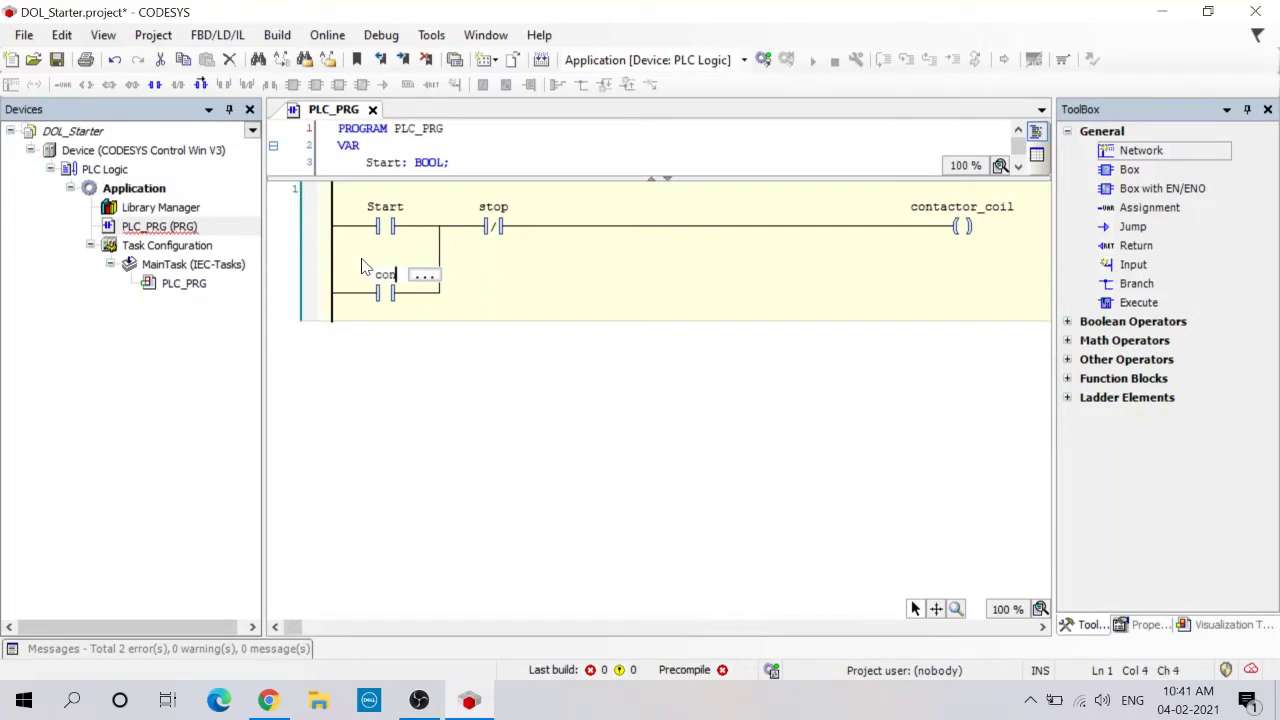
{"action": "type", "text": "tactor"}
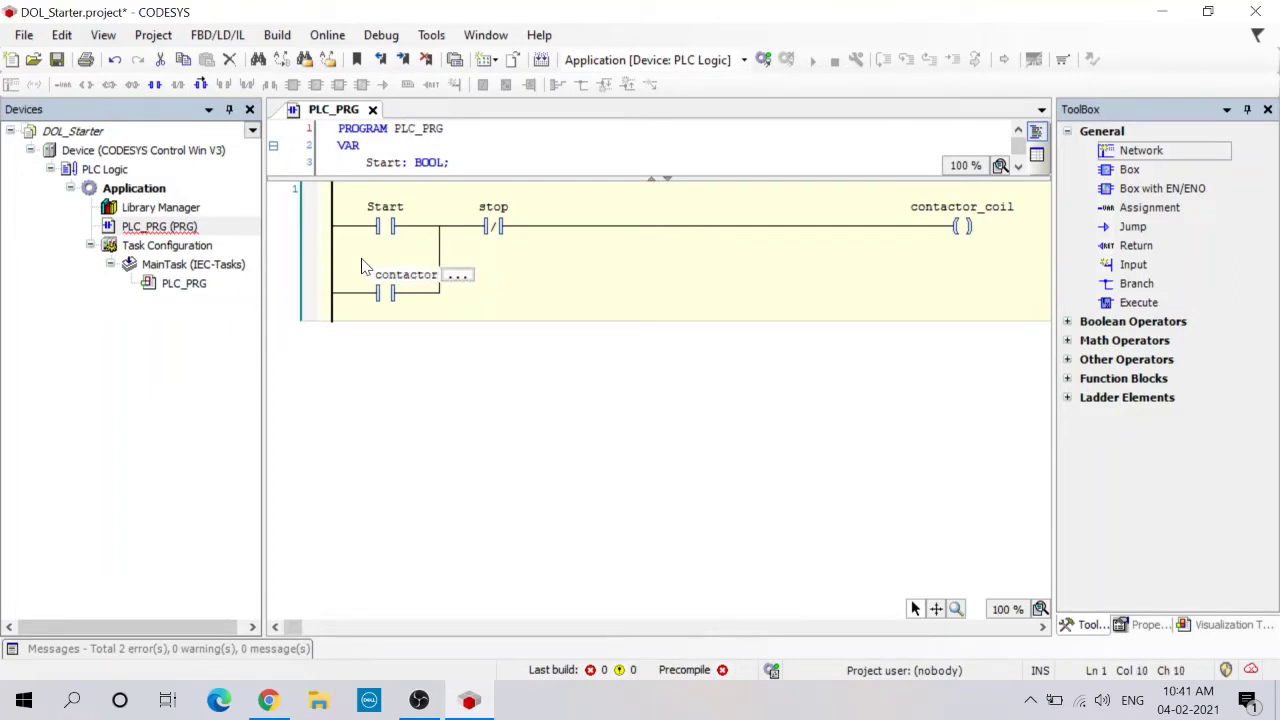
{"action": "type", "text": "_coil"}
{"action": "key", "text": "Return"}
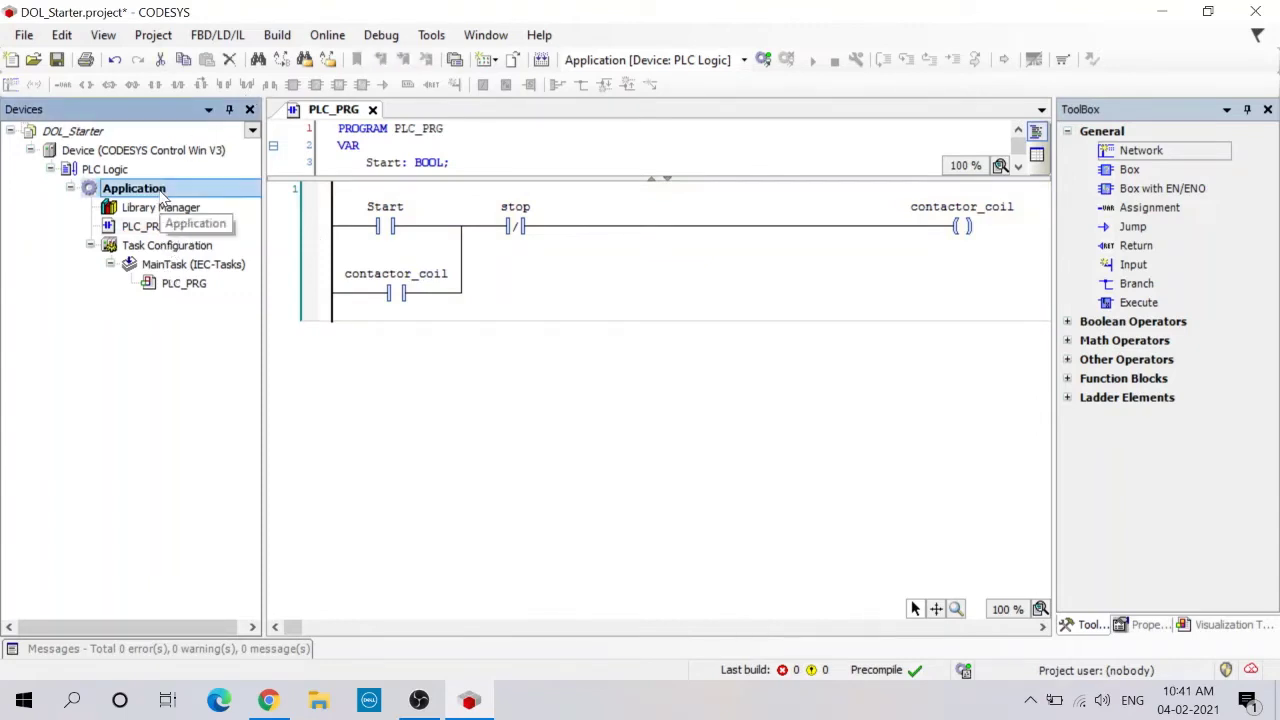
Add a Visualization object with its default settings to the Application.
{"action": "right_click", "coordinate": [163, 195]}
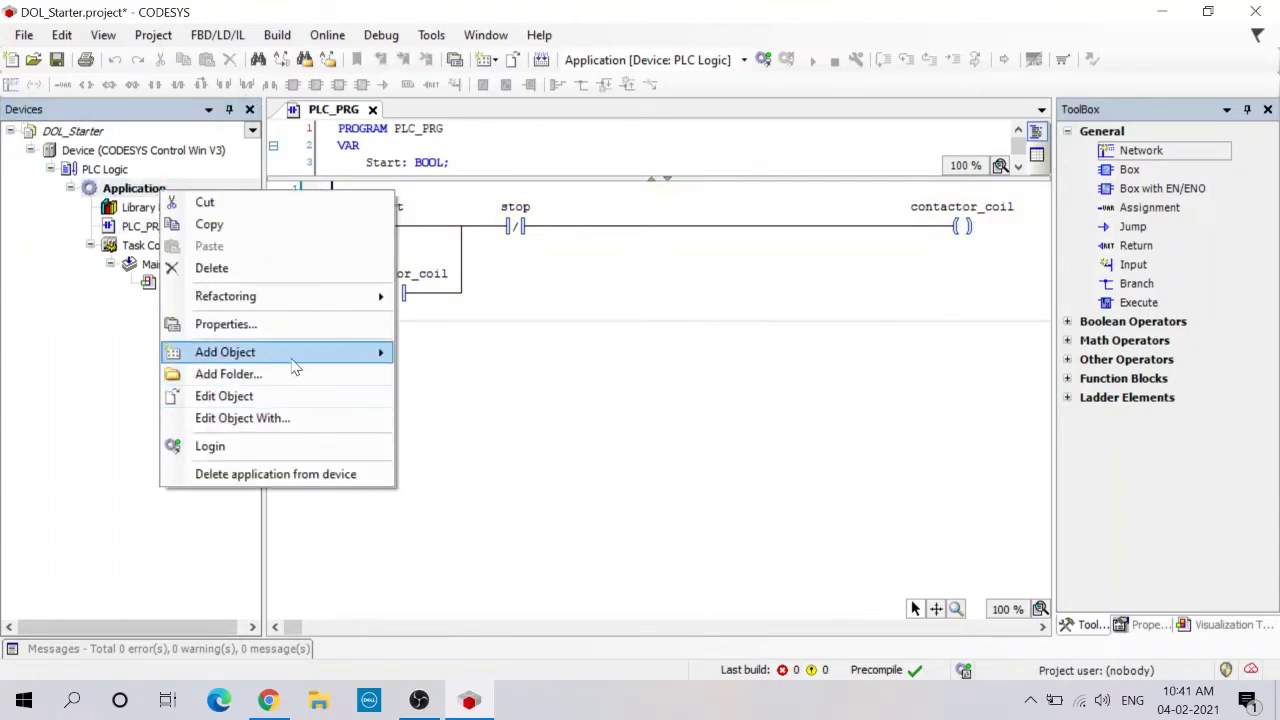
{"action": "mouse_move", "coordinate": [358, 350]}
{"action": "left_click", "coordinate": [474, 646]}
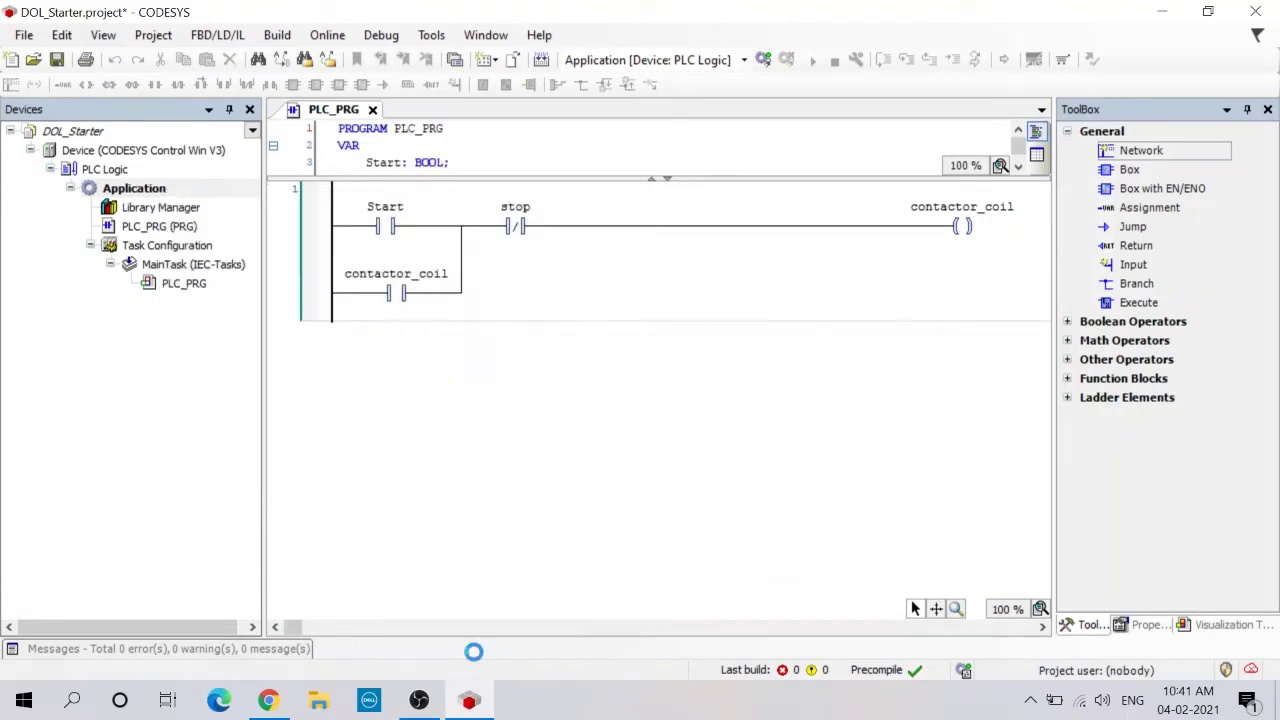
{"action": "left_click", "coordinate": [676, 561]}
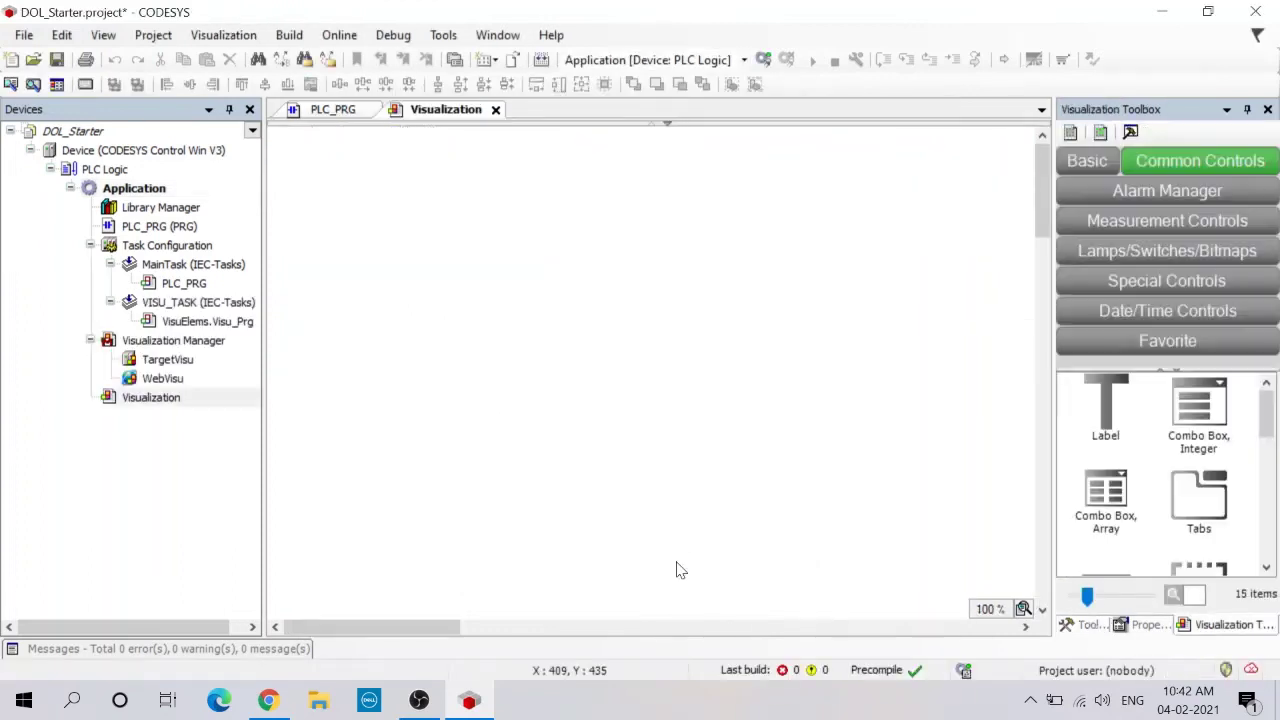
Place a Push Switch from the Lamps/Switches/Bitmaps elements on the visualization at about X 119, Y 137.
{"action": "left_click", "coordinate": [1160, 253]}
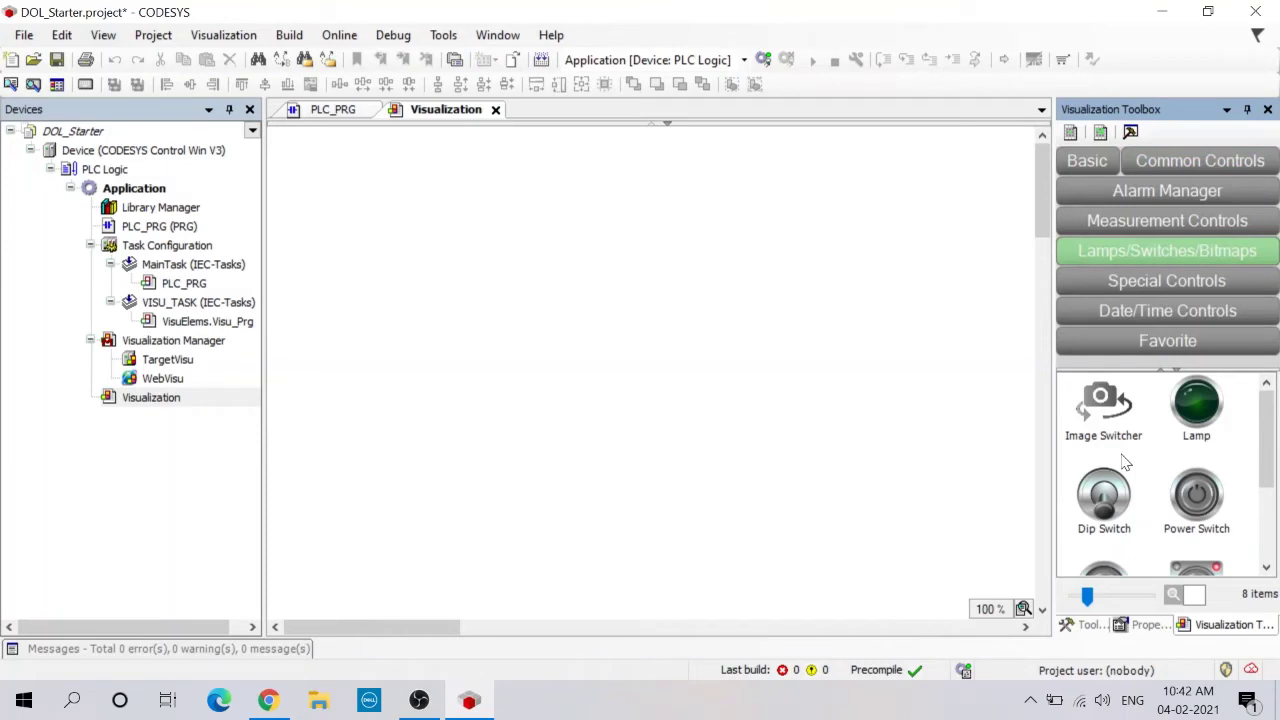
{"action": "scroll", "coordinate": [1125, 462], "scroll_direction": "down", "scroll_amount": 3}
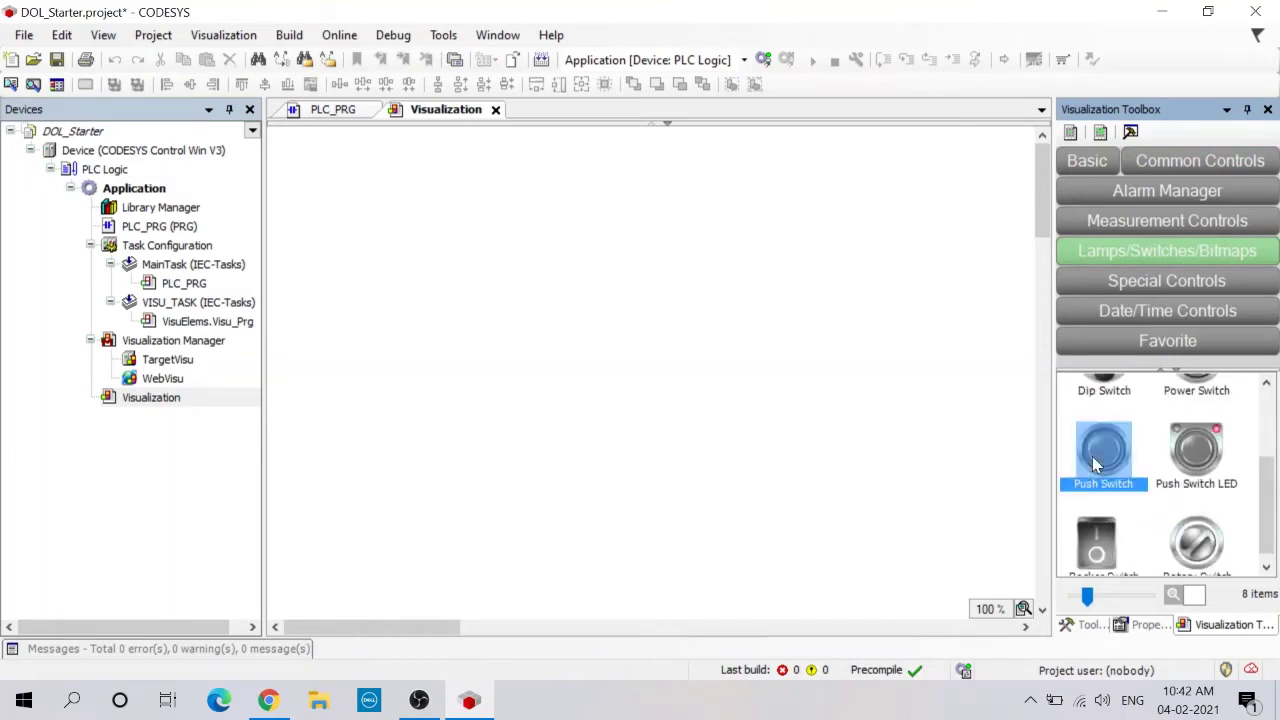
{"action": "left_click_drag", "start_coordinate": [1092, 456], "coordinate": [421, 298]}
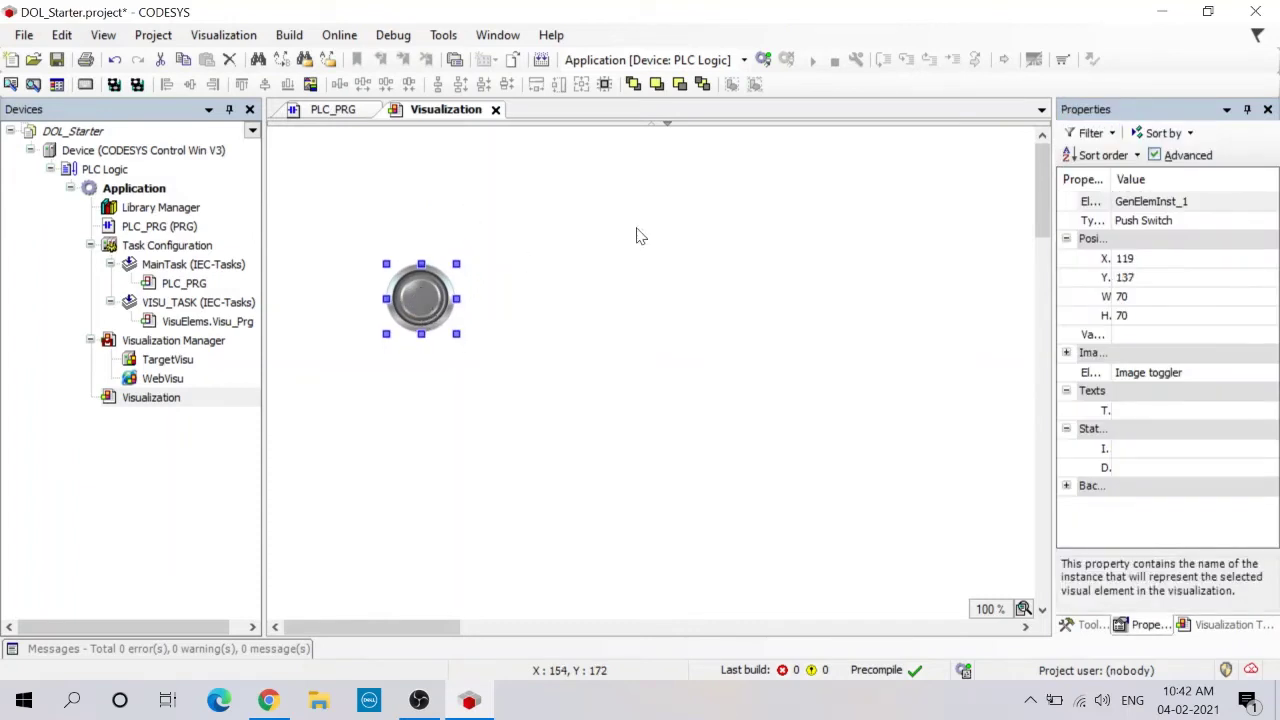
Assign the PLC_PRG variable Start to the push switch.
{"action": "left_click", "coordinate": [1195, 336]}
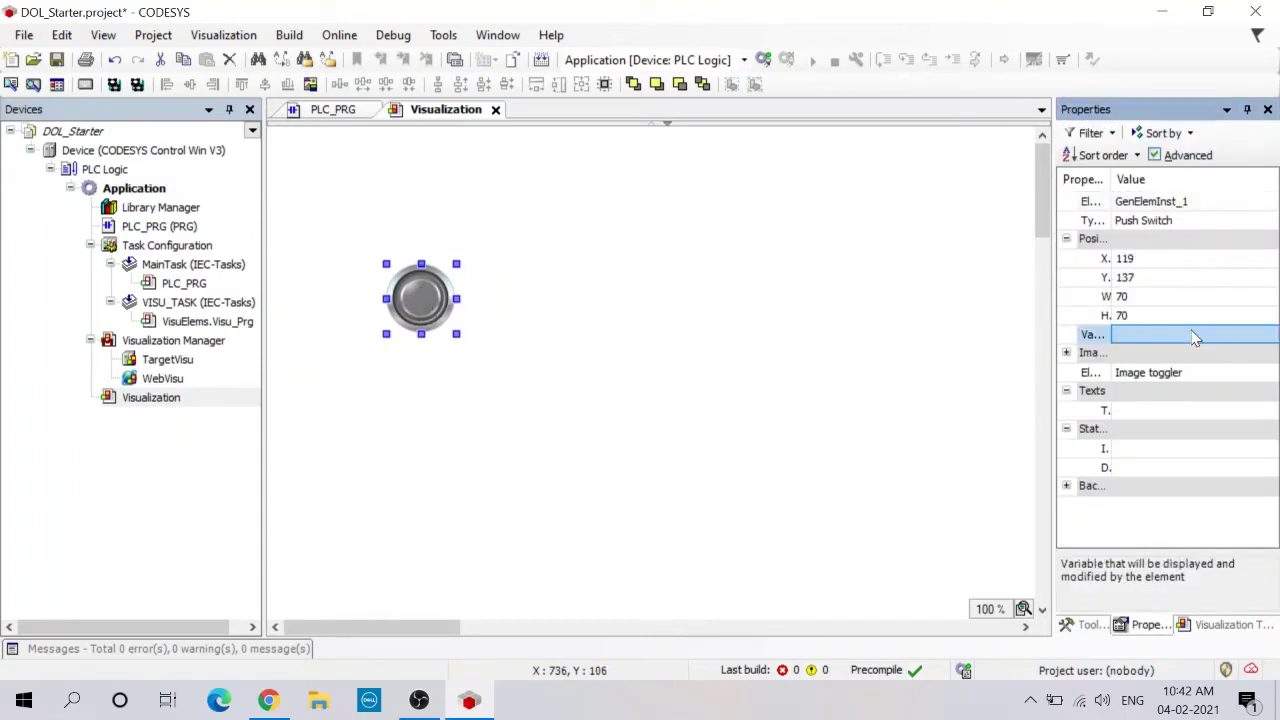
{"action": "left_click", "coordinate": [1268, 335]}
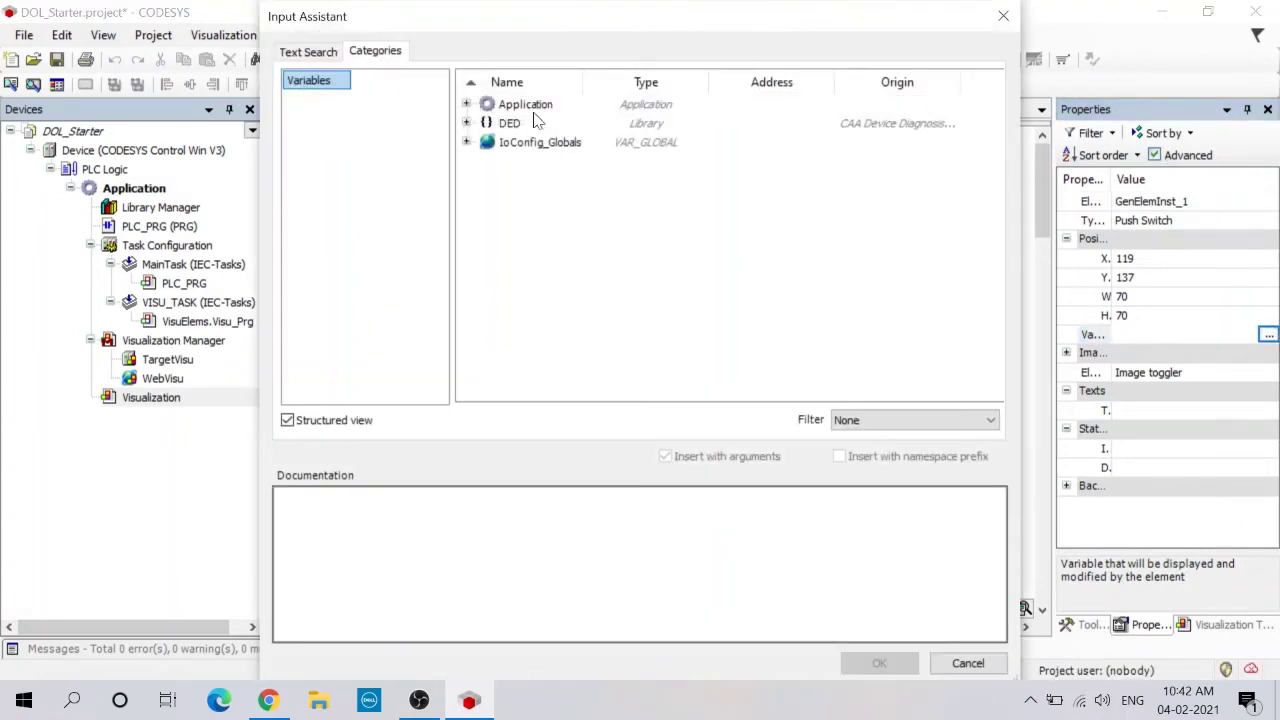
{"action": "left_click", "coordinate": [466, 104]}
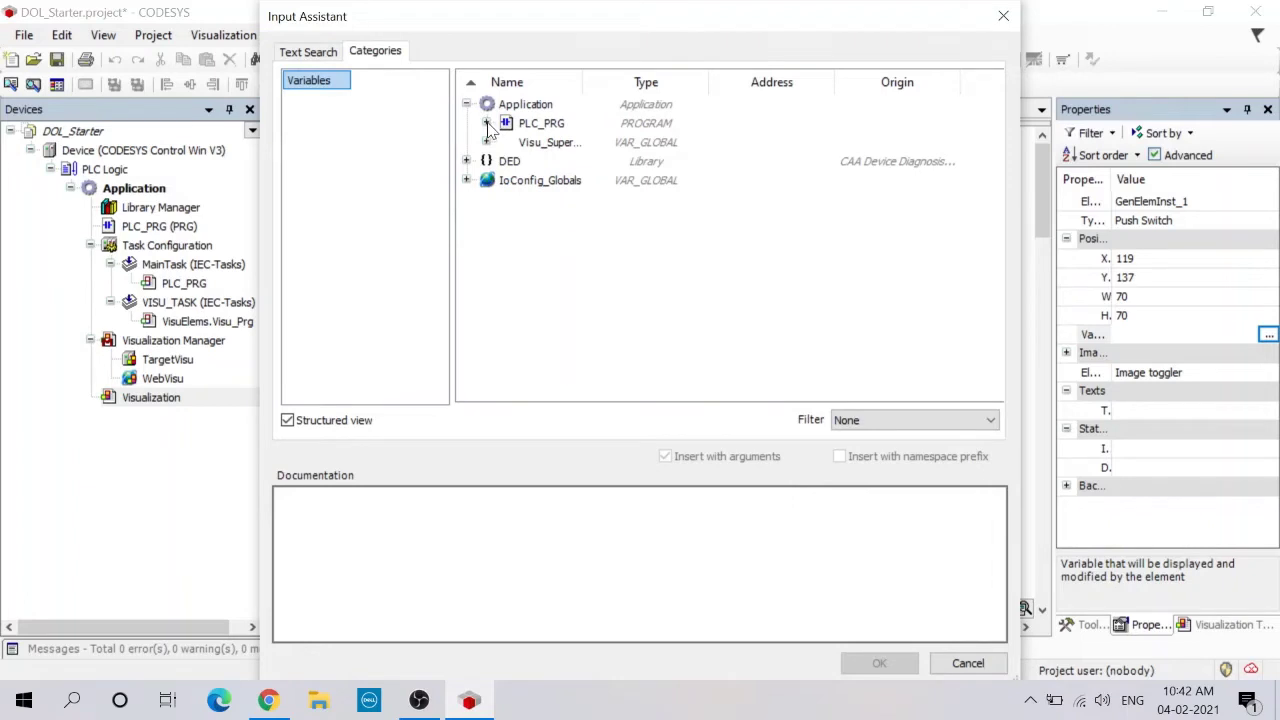
{"action": "left_click", "coordinate": [486, 123]}
{"action": "left_click", "coordinate": [554, 164]}
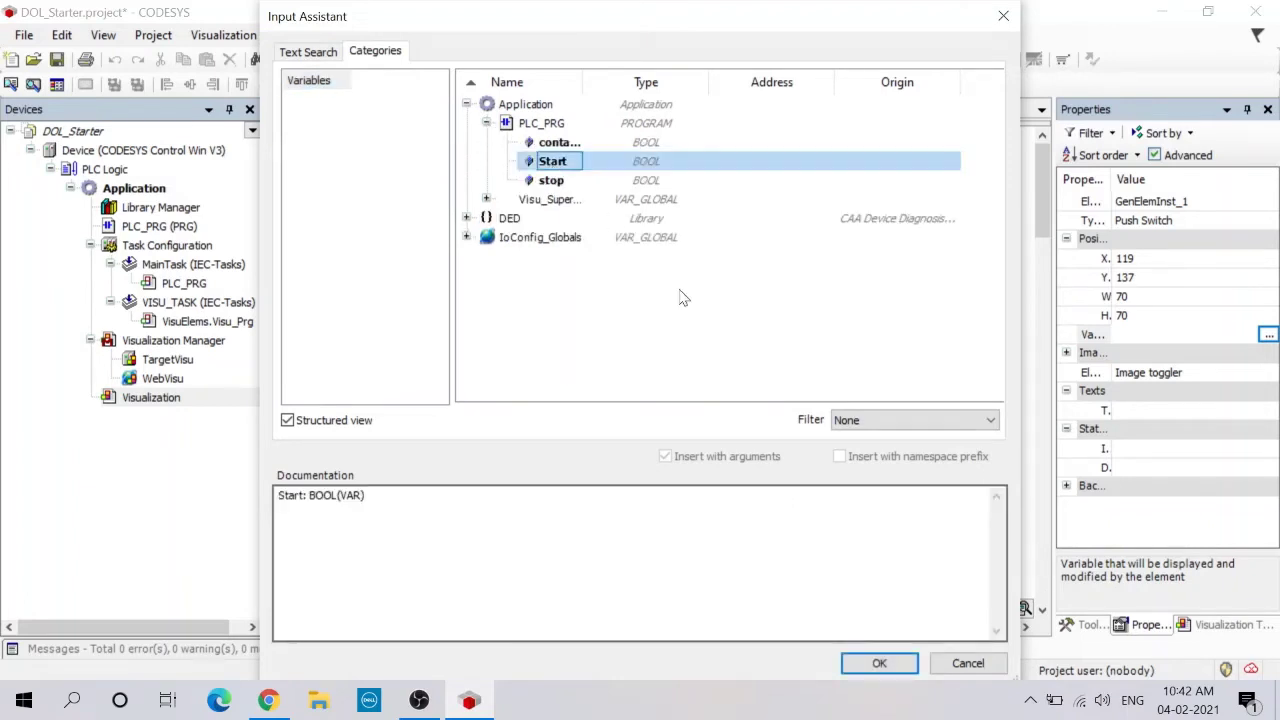
{"action": "left_click", "coordinate": [879, 663]}
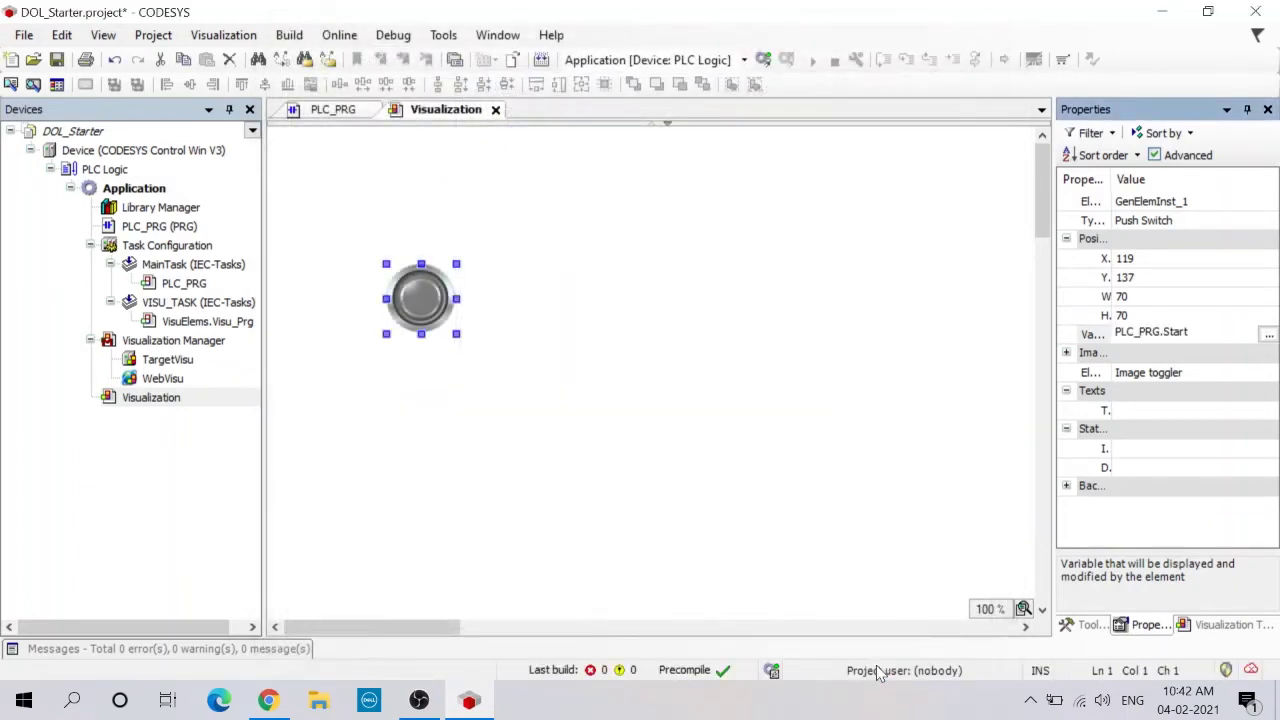
Set the background image colour of the Start push switch to Green.
{"action": "left_click", "coordinate": [1159, 492]}
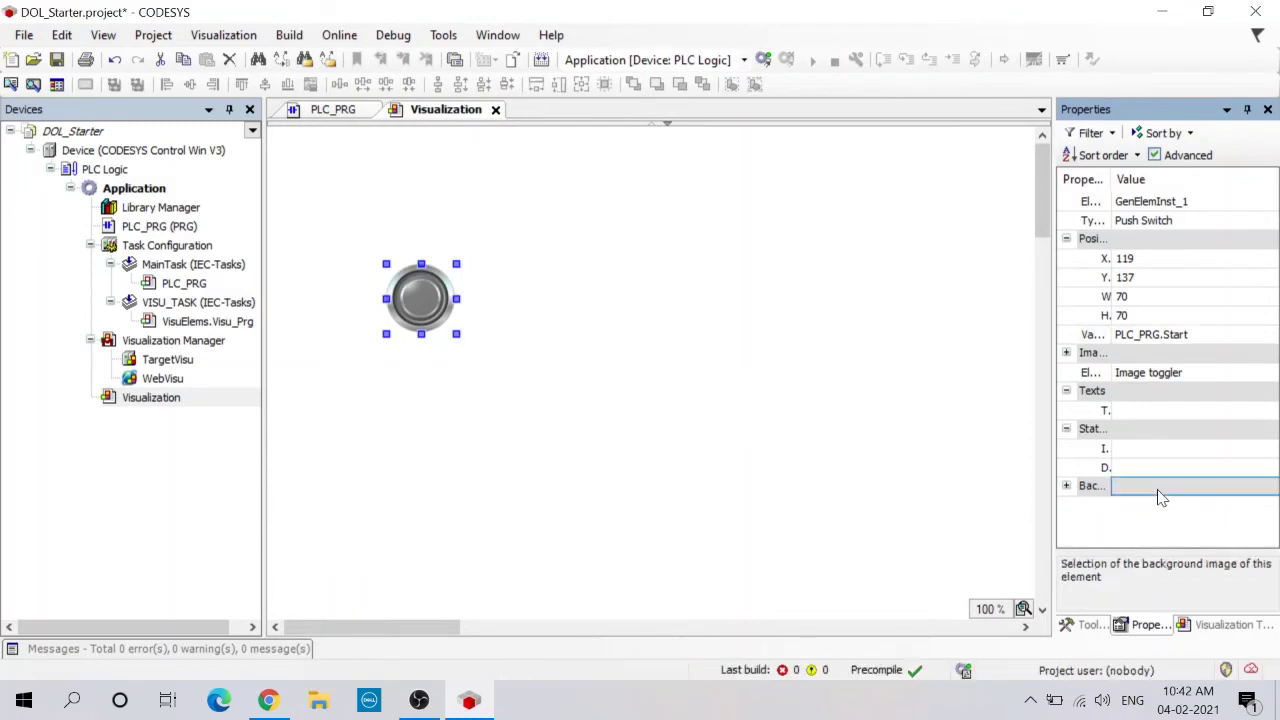
{"action": "left_click", "coordinate": [1066, 488]}
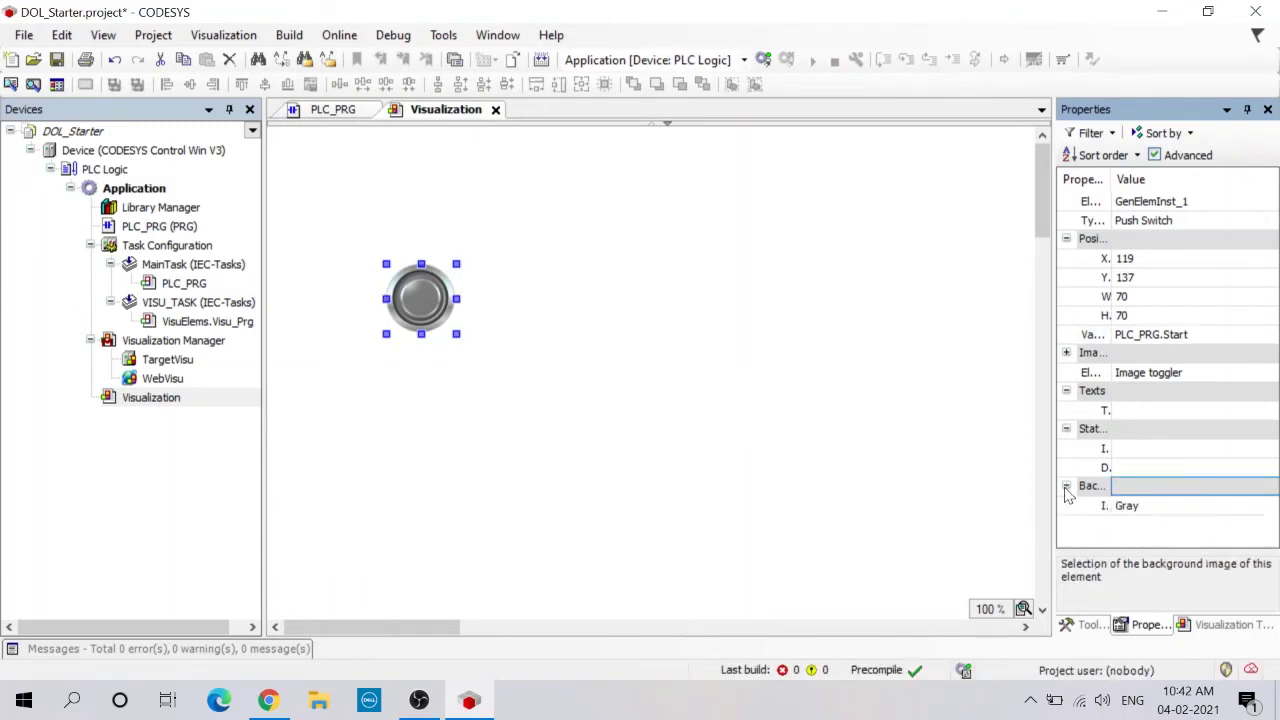
{"action": "left_click", "coordinate": [1165, 507]}
{"action": "left_click", "coordinate": [1165, 507]}
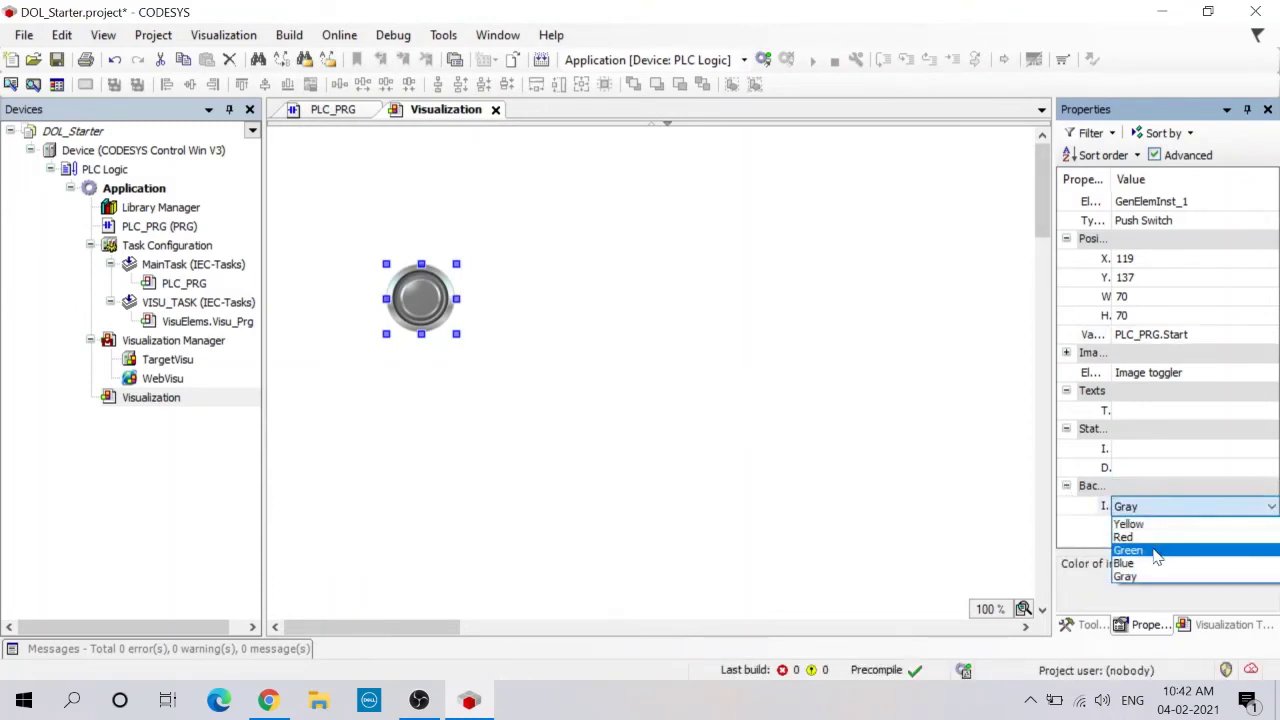
{"action": "left_click", "coordinate": [1155, 553]}
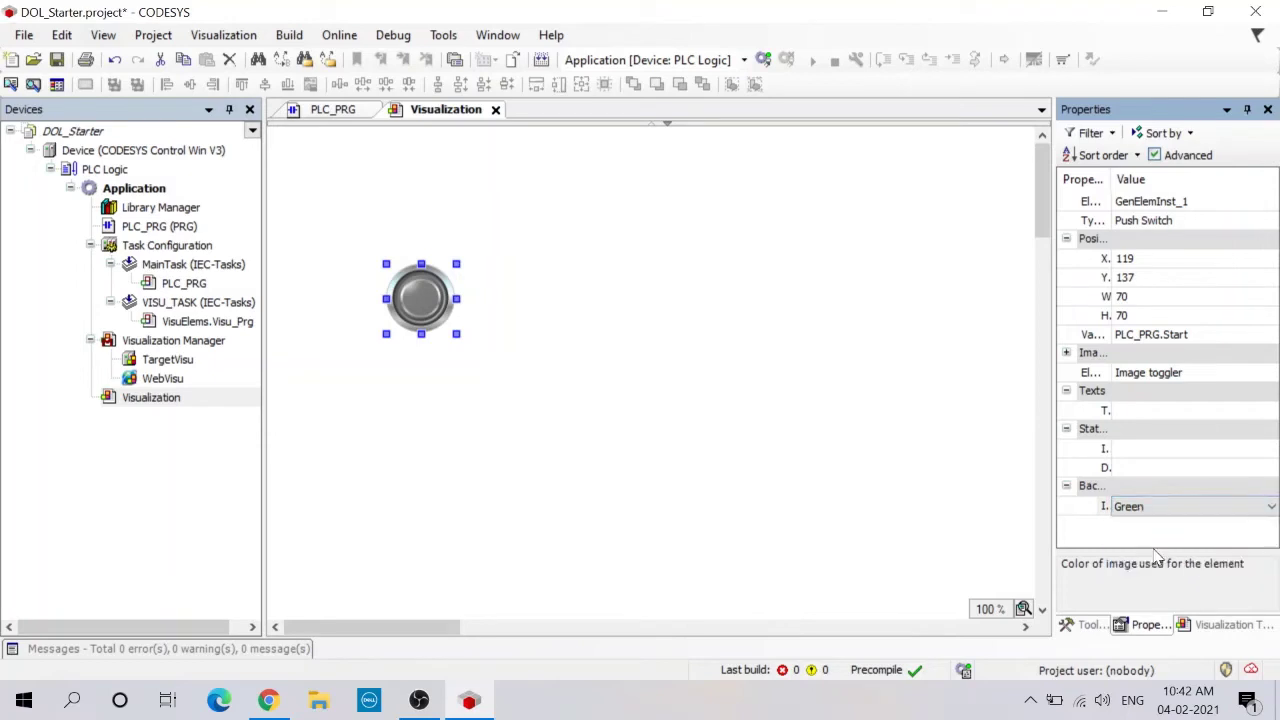
Duplicate the green push switch and place the copy beside the original at about X 236, Y 136.
{"action": "left_click", "coordinate": [421, 302]}
{"action": "right_click", "coordinate": [421, 302]}
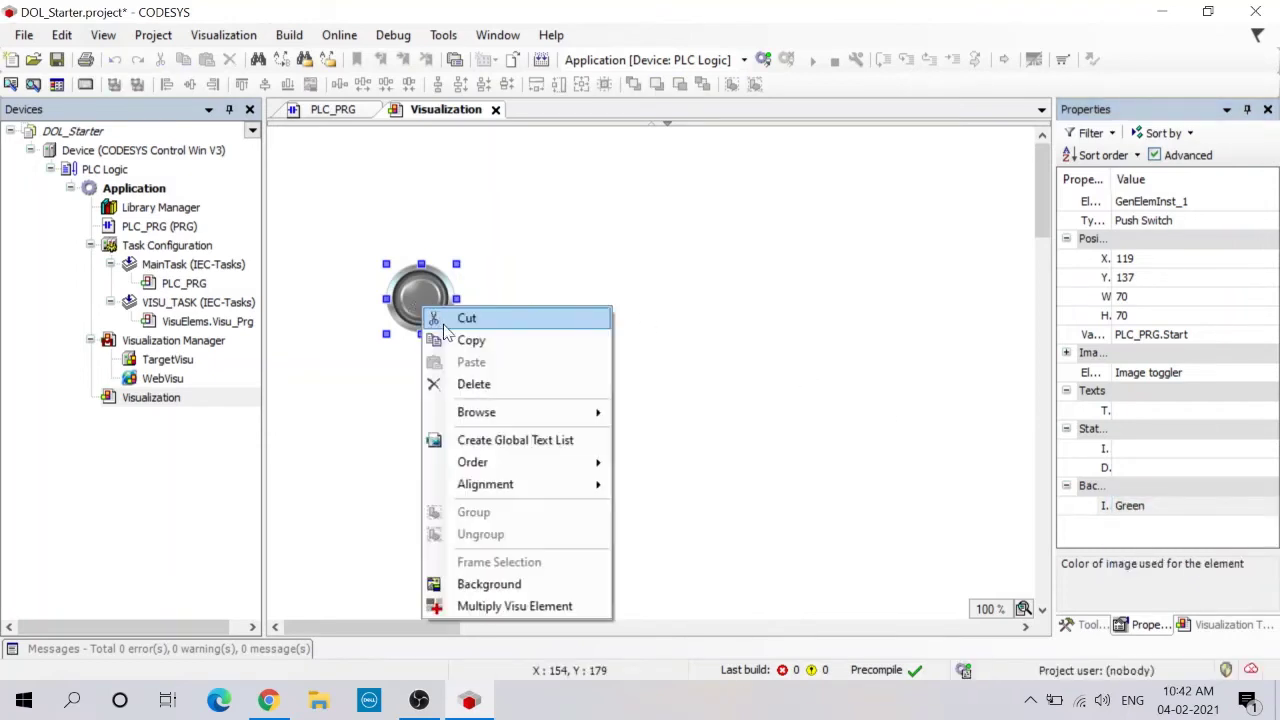
{"action": "left_click", "coordinate": [440, 339]}
{"action": "right_click", "coordinate": [516, 277]}
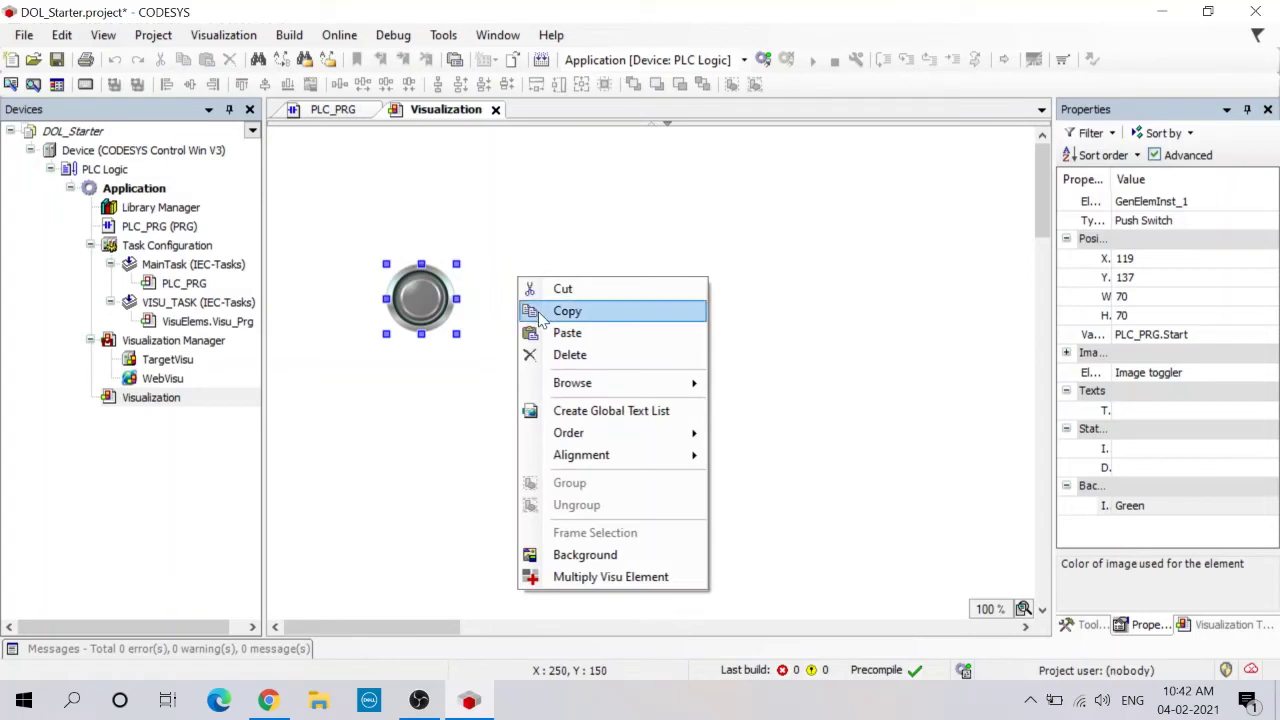
{"action": "left_click", "coordinate": [546, 333]}
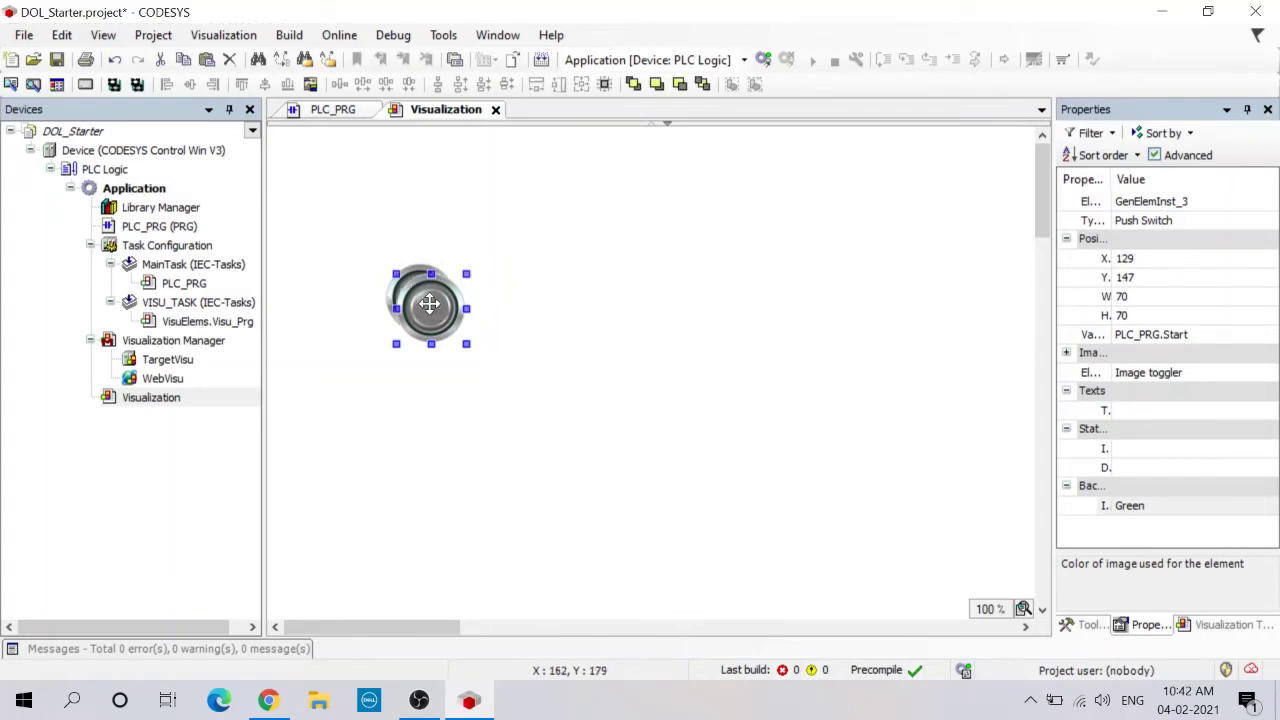
{"action": "left_click_drag", "start_coordinate": [423, 303], "coordinate": [536, 297]}
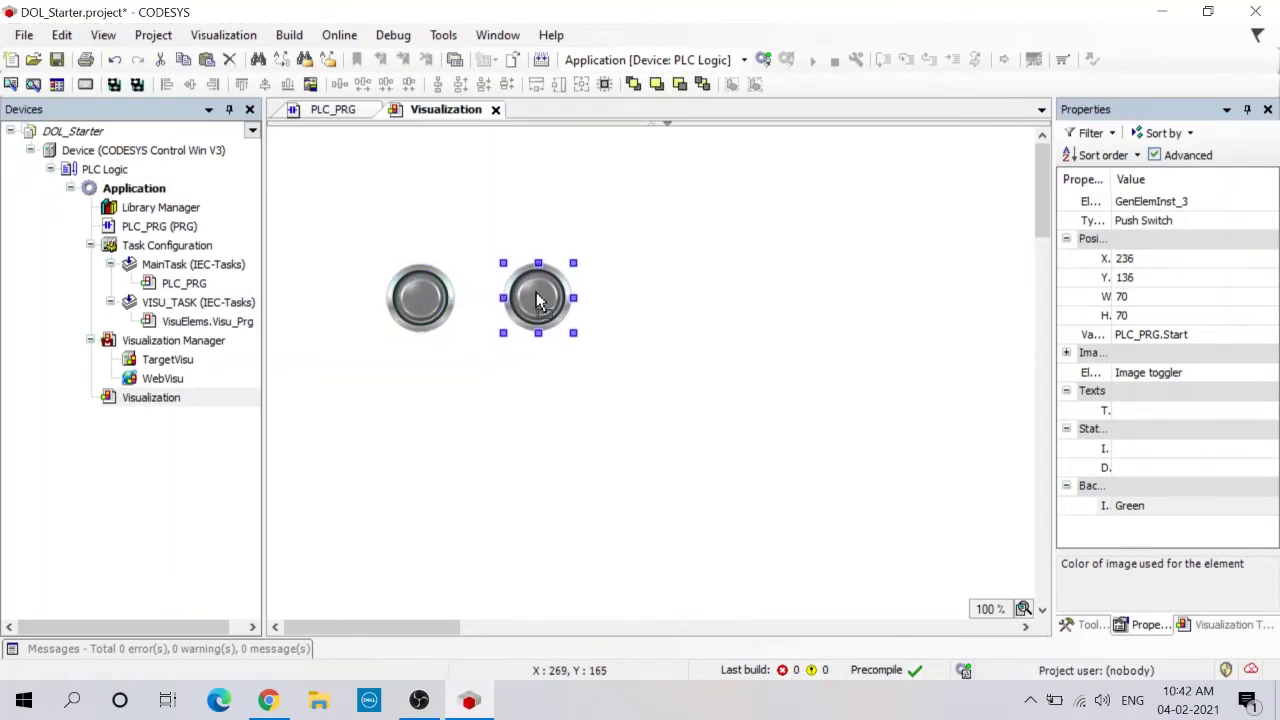
Assign the PLC_PRG variable stop to the copied push switch.
{"action": "left_click", "coordinate": [1232, 337]}
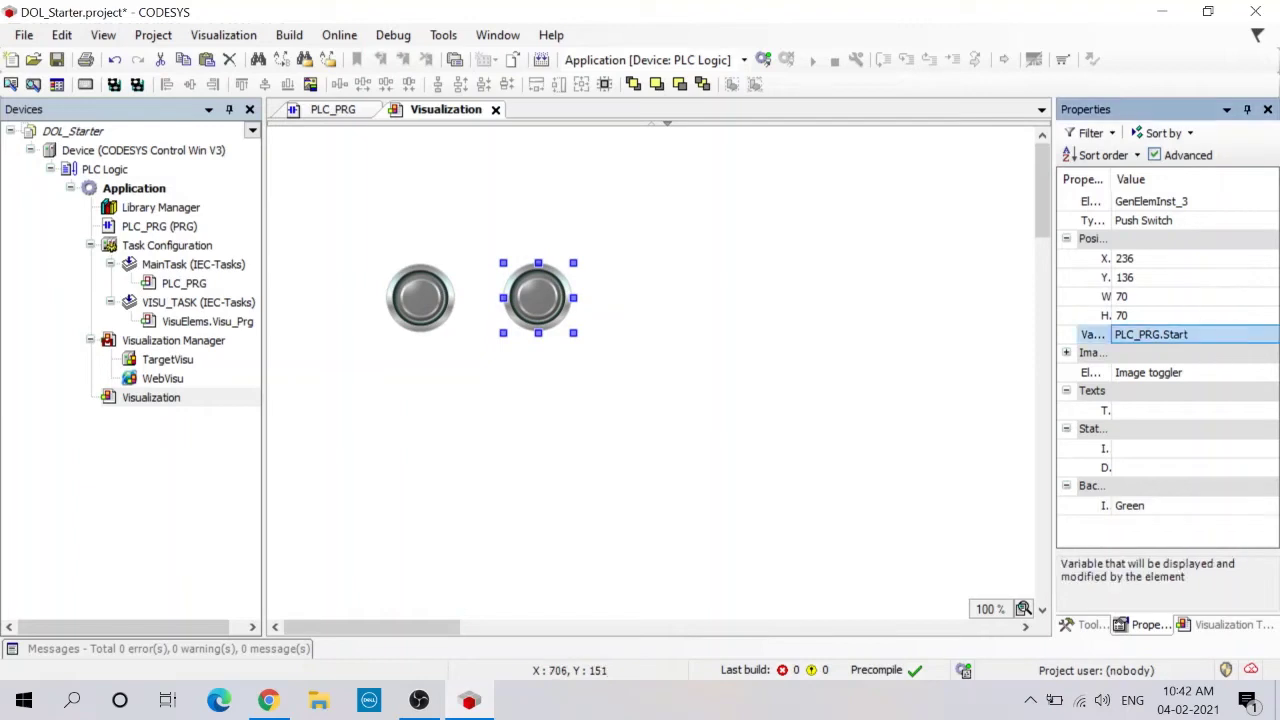
{"action": "left_click", "coordinate": [1268, 336]}
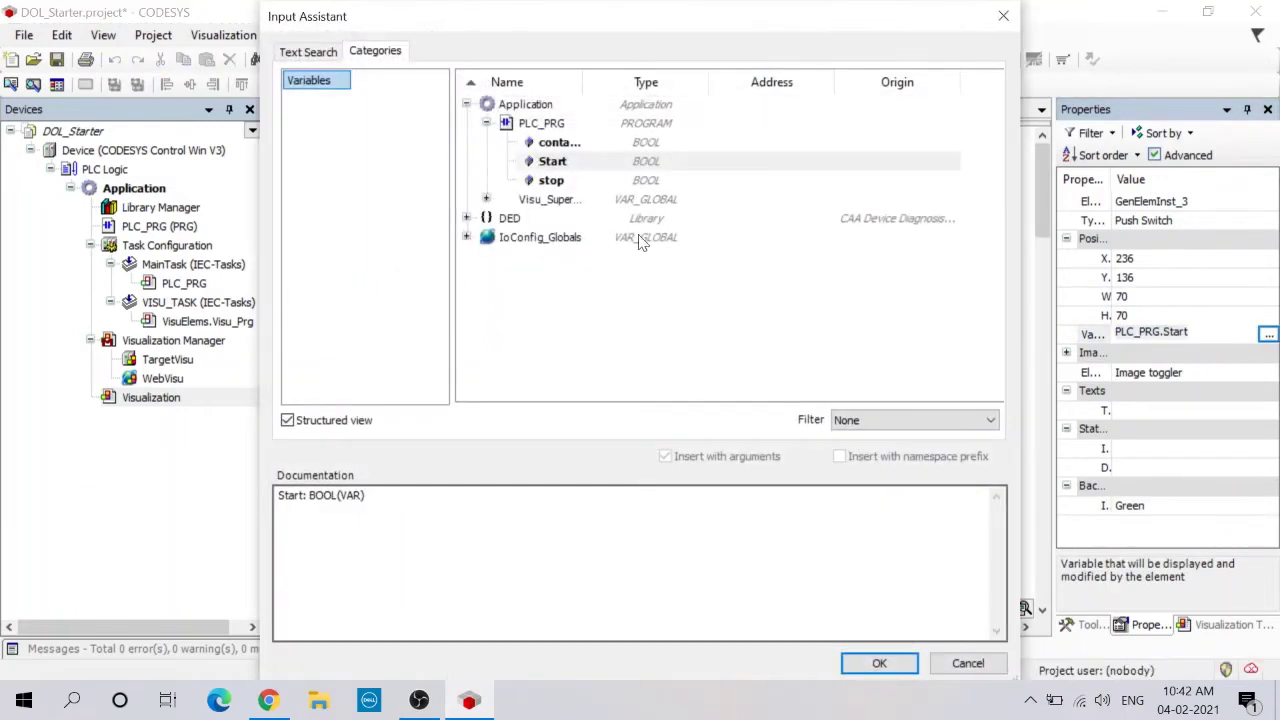
{"action": "left_click", "coordinate": [568, 183]}
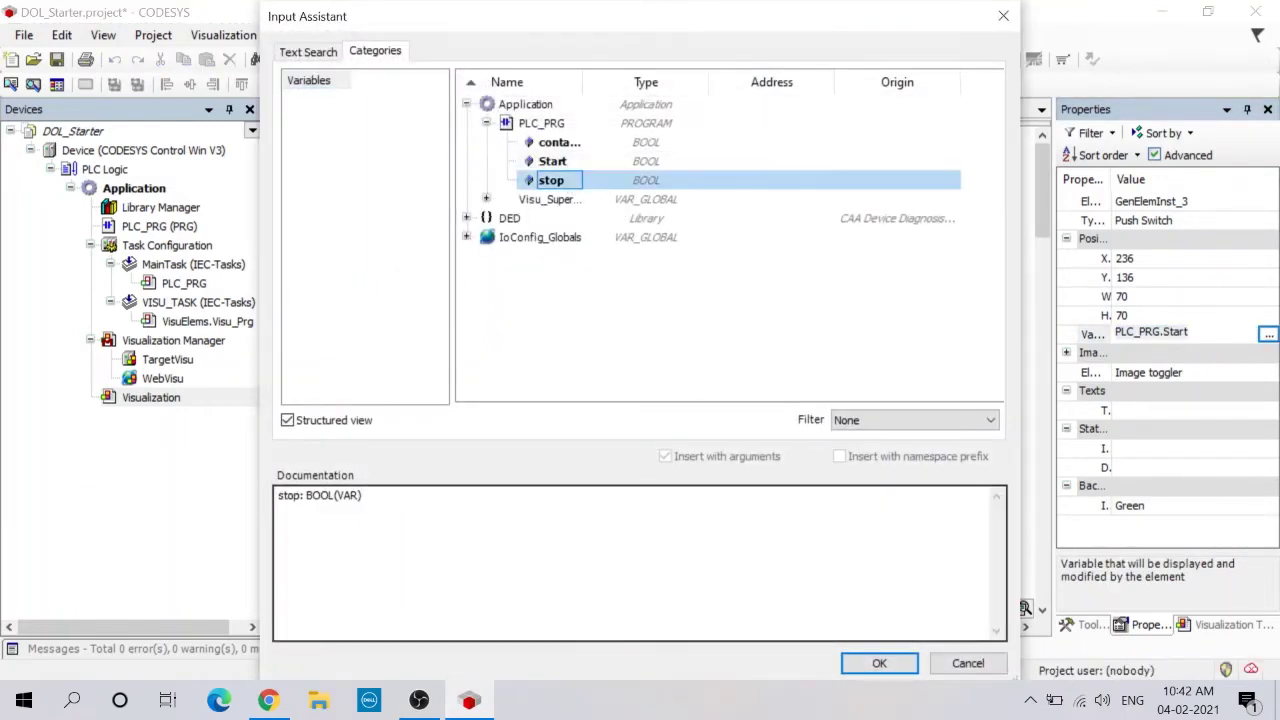
{"action": "left_click", "coordinate": [876, 665]}
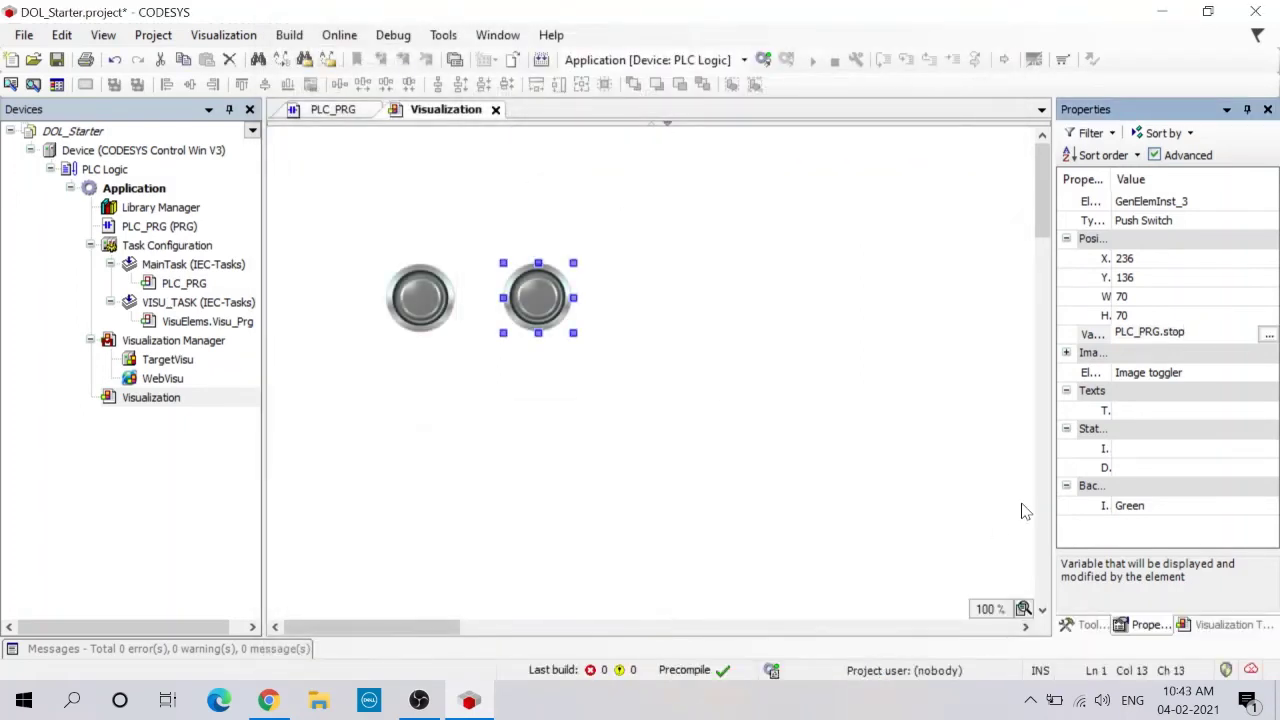
Set the background image colour of the stop push switch to Red.
{"action": "left_click", "coordinate": [1117, 507]}
{"action": "left_click", "coordinate": [1117, 507]}
{"action": "left_click", "coordinate": [1117, 505]}
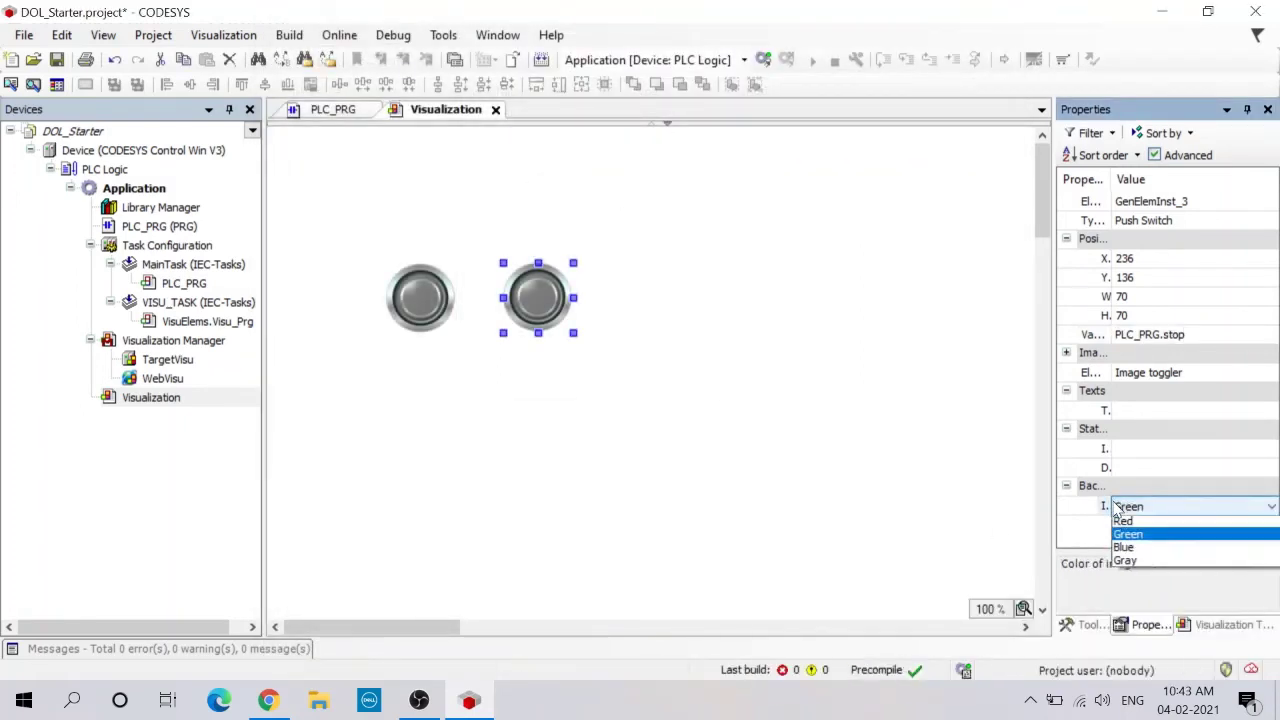
{"action": "left_click", "coordinate": [1124, 537]}
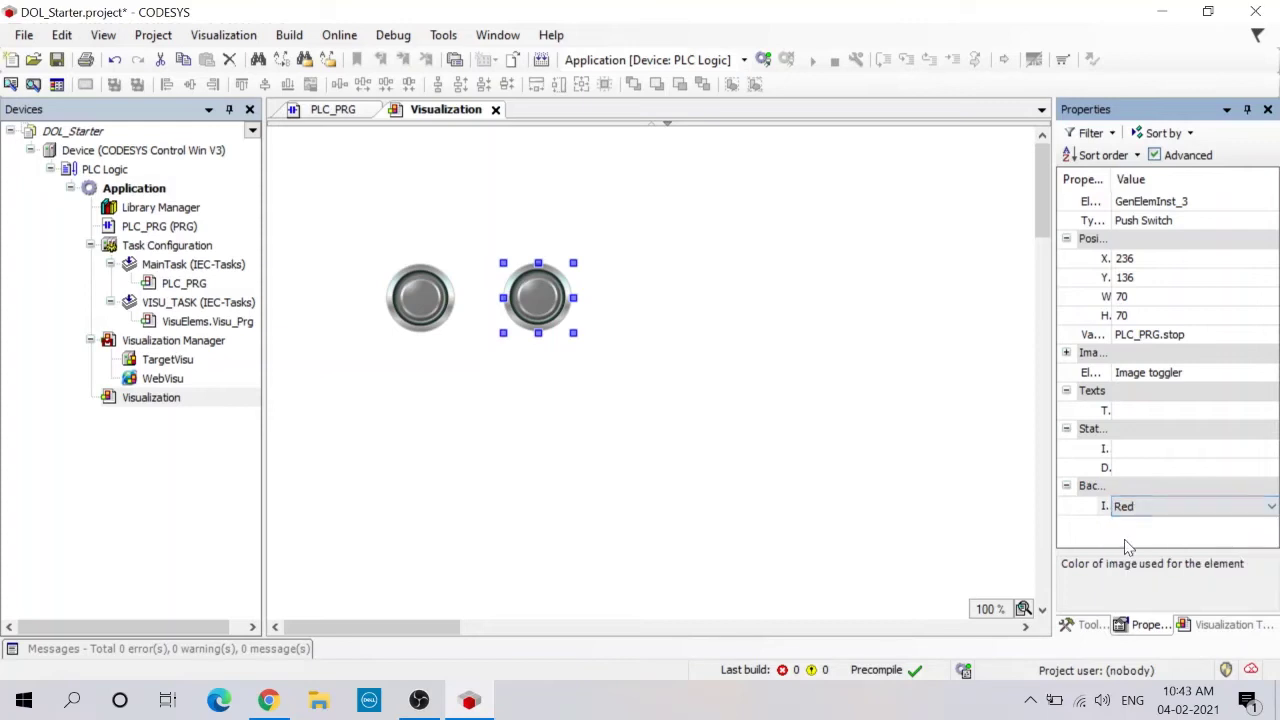
{"action": "left_click", "coordinate": [618, 316]}
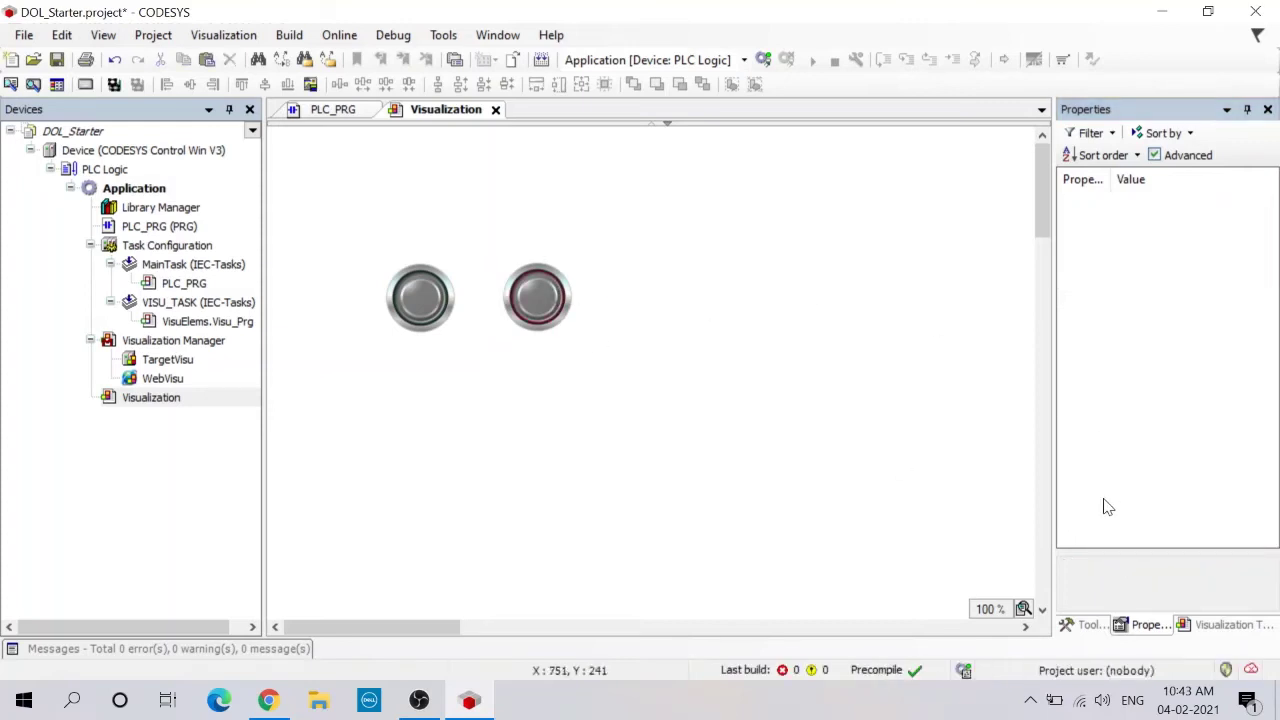
Place a Lamp beside the stop switch at about X 366, Y 138, and assign it the PLC_PRG variable contactor_coil.
{"action": "left_click", "coordinate": [1203, 628]}
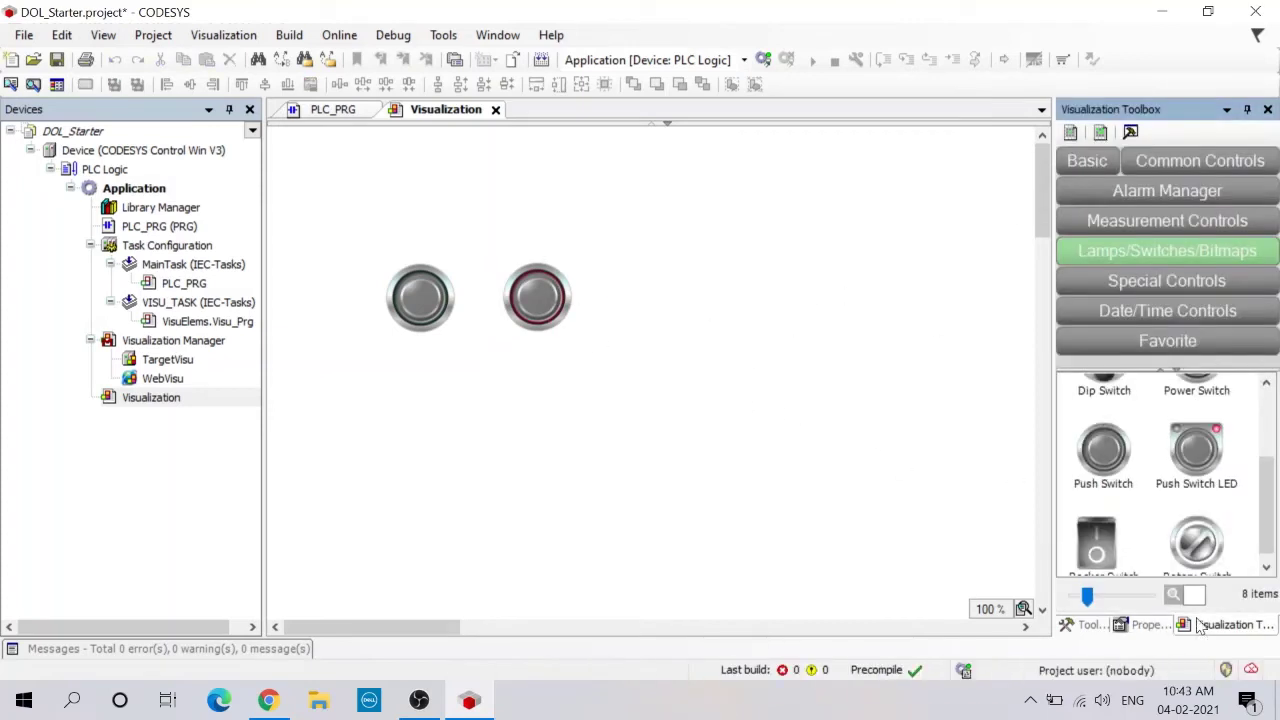
{"action": "left_click_drag", "start_coordinate": [1268, 500], "coordinate": [668, 298]}
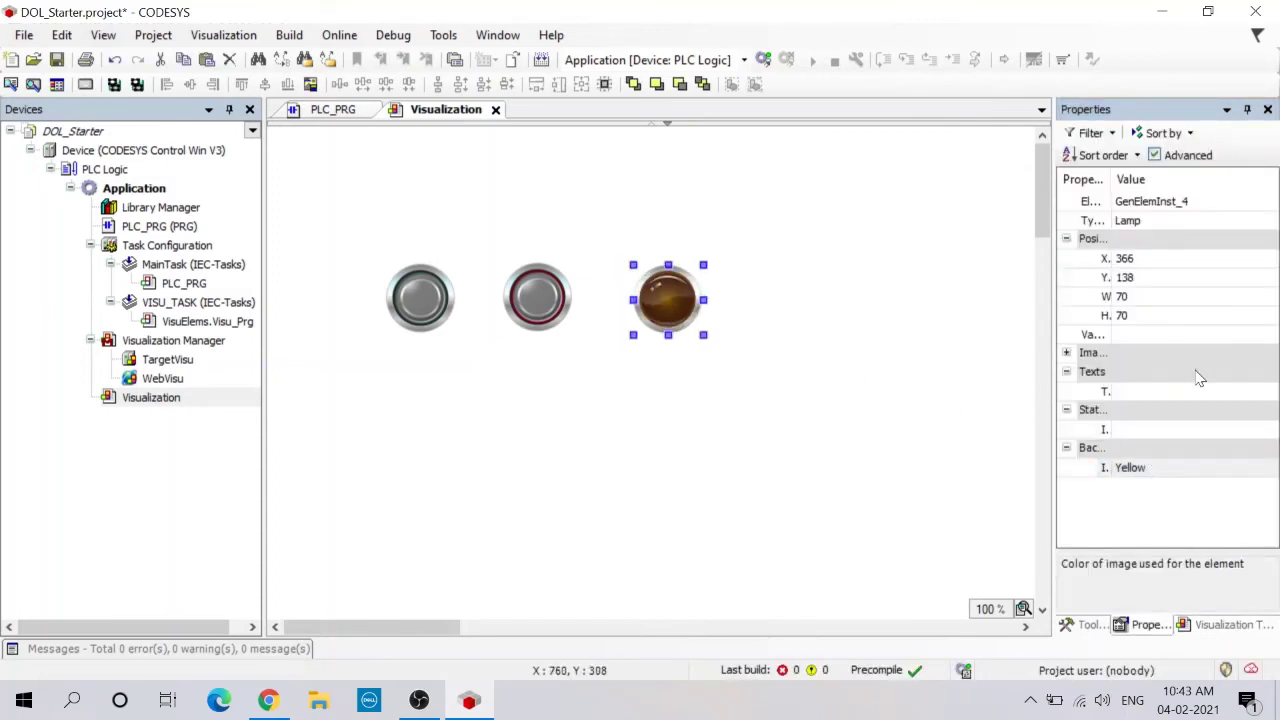
{"action": "left_click", "coordinate": [1236, 336]}
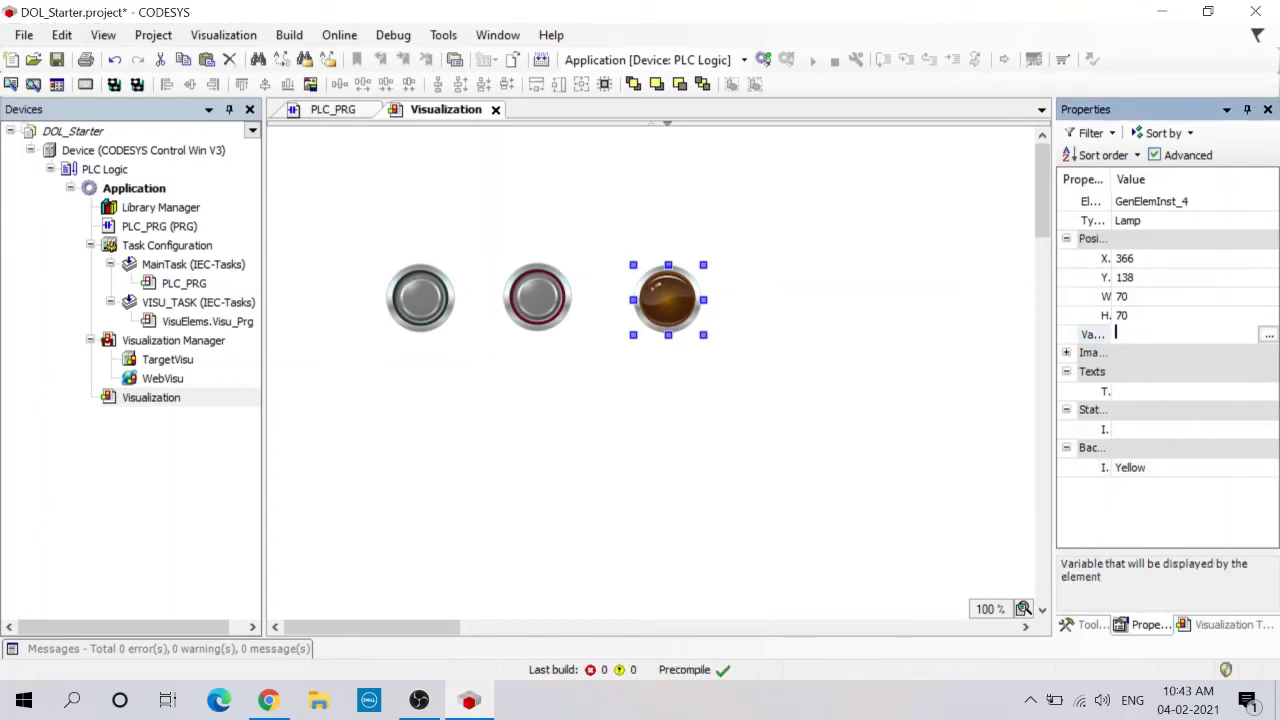
{"action": "left_click", "coordinate": [1267, 335]}
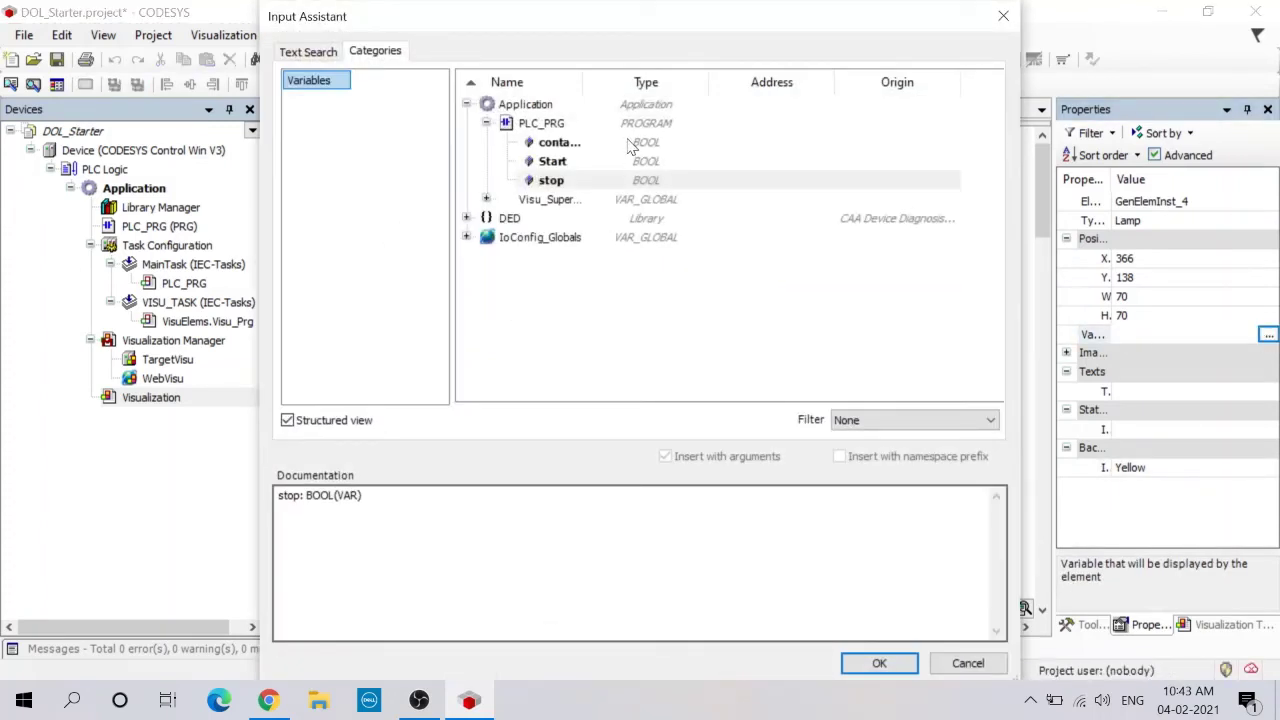
{"action": "left_click", "coordinate": [630, 146]}
{"action": "left_click", "coordinate": [884, 664]}
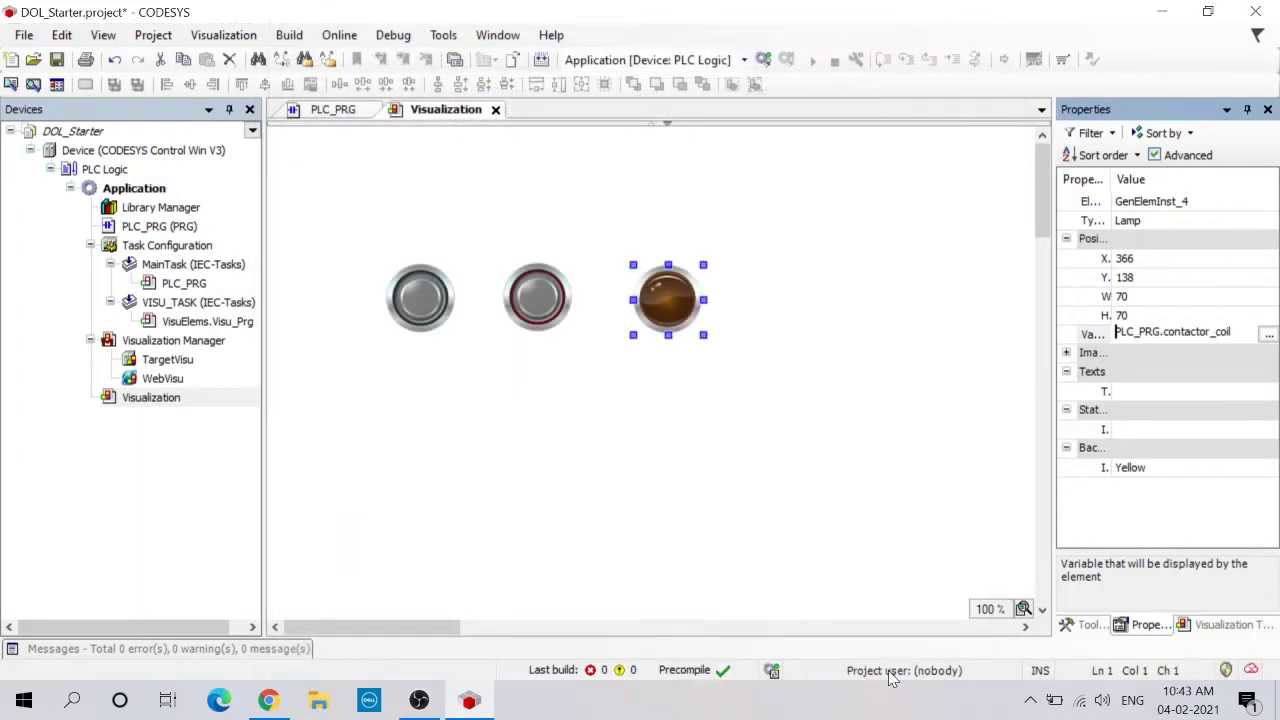
Set the lamp's background image colour to Gray.
{"action": "left_click", "coordinate": [1180, 469]}
{"action": "left_click", "coordinate": [1180, 472]}
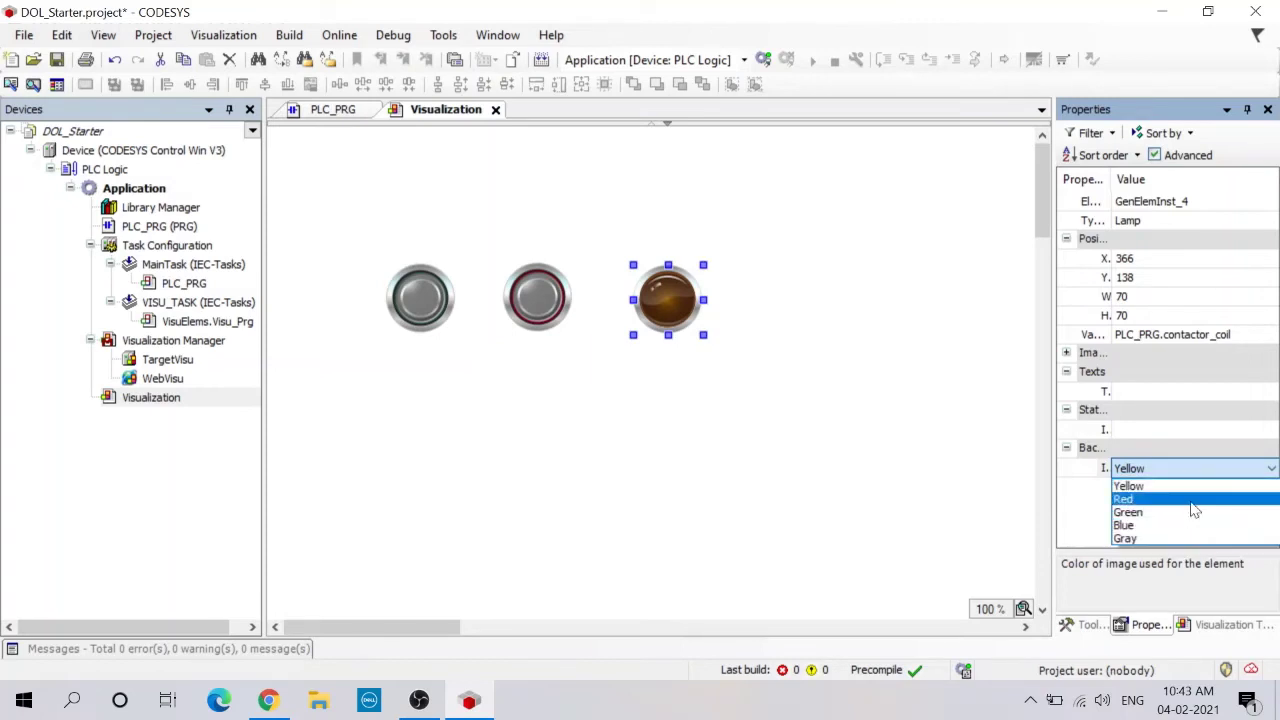
{"action": "left_click", "coordinate": [1192, 540]}
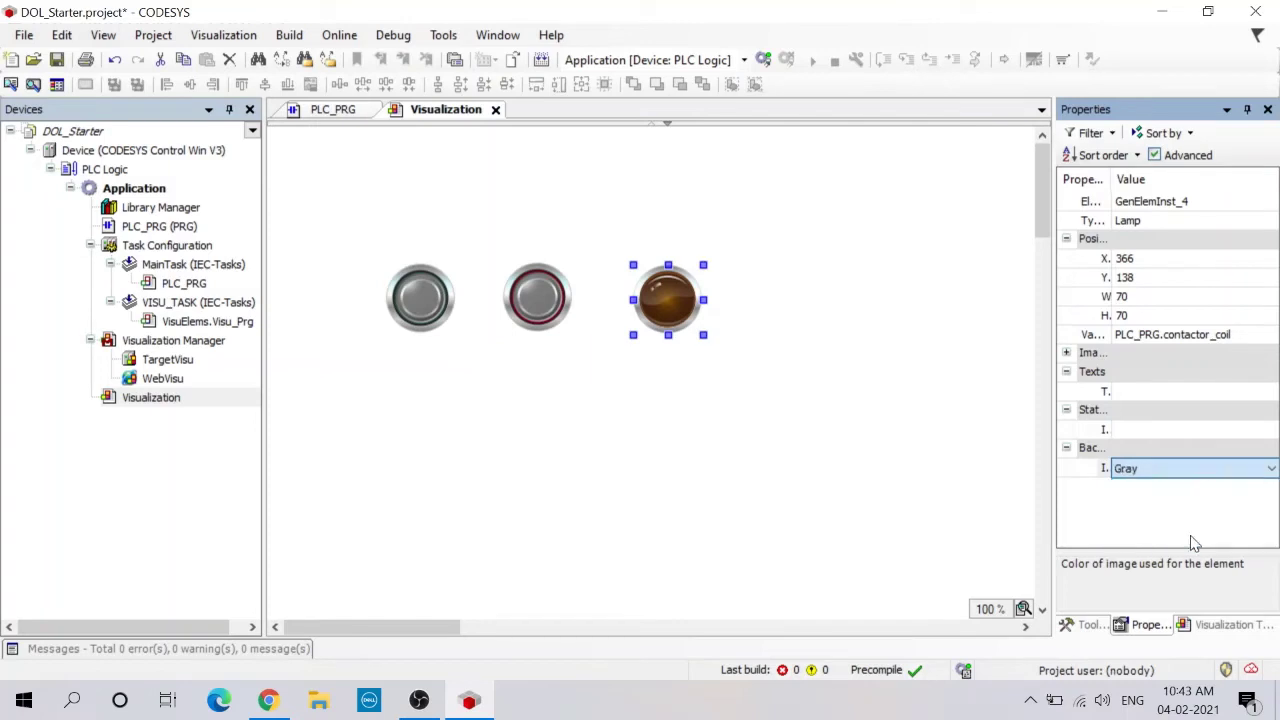
{"action": "left_click", "coordinate": [976, 450]}
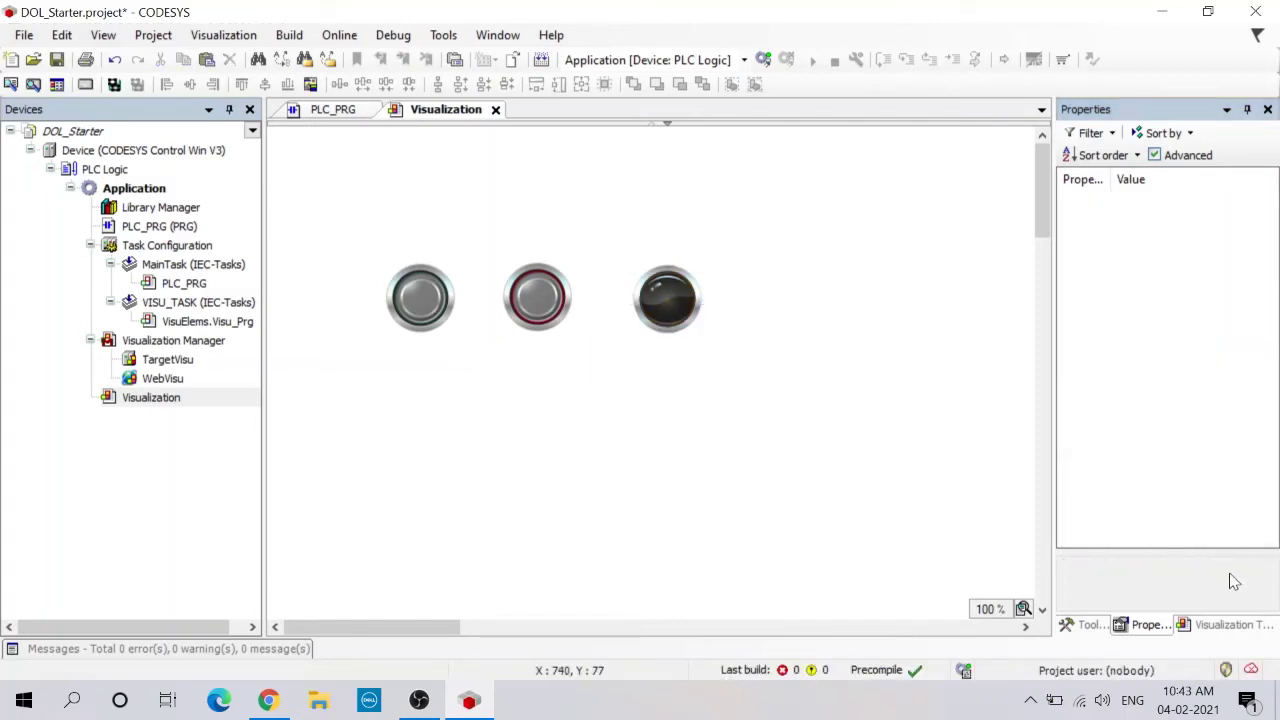
Place a Label from the Common Controls below the Start switch at about X 66, Y 241, and set its font to Headline.
{"action": "left_click", "coordinate": [1213, 620]}
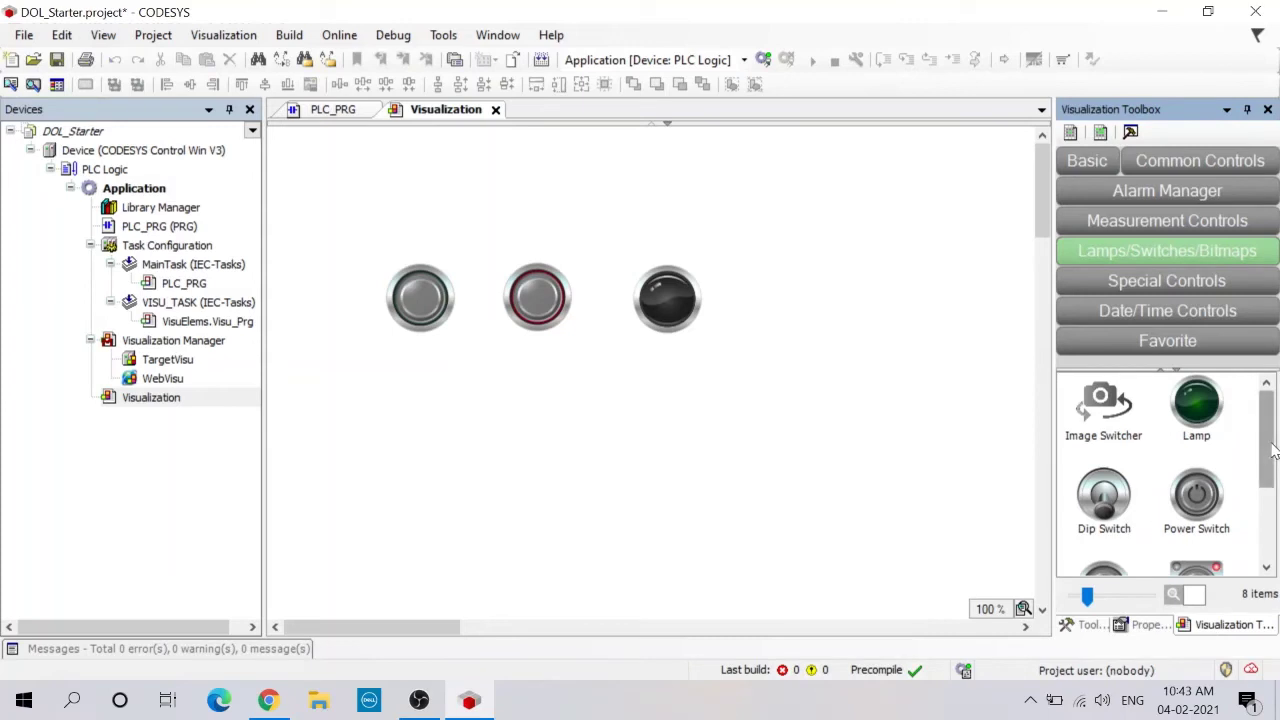
{"action": "left_click", "coordinate": [1196, 160]}
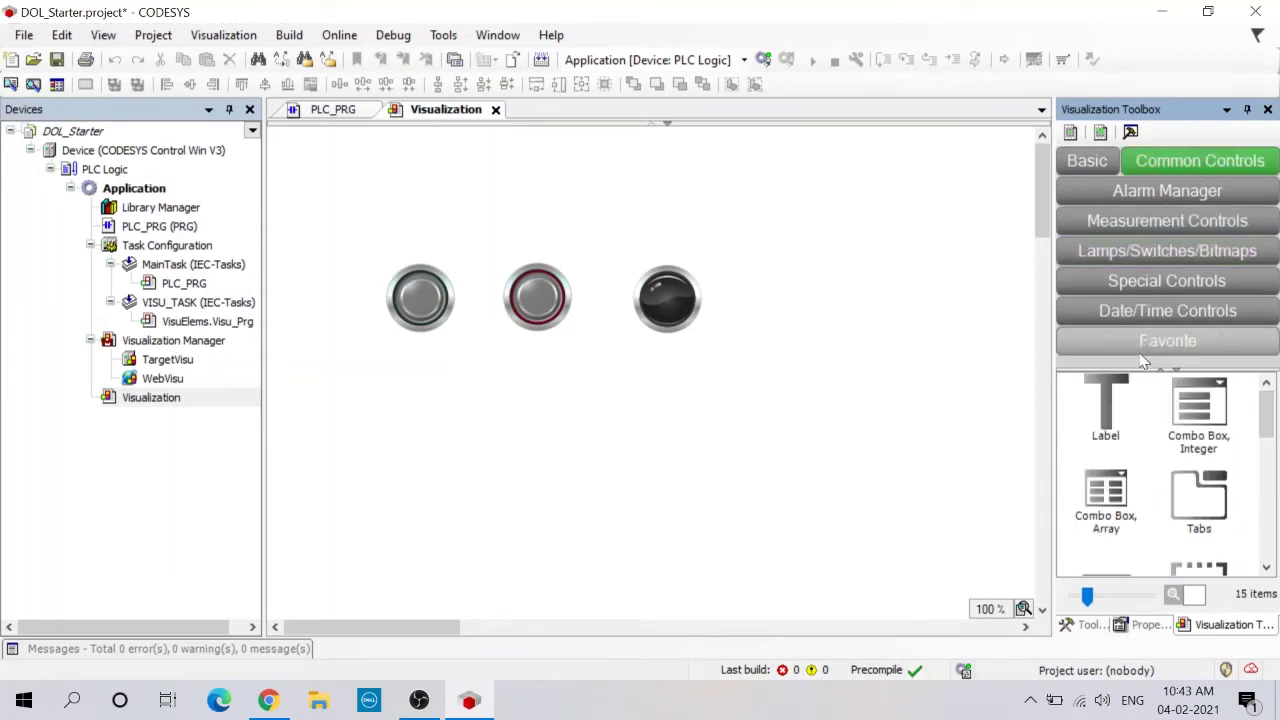
{"action": "left_click_drag", "start_coordinate": [1105, 405], "coordinate": [407, 381]}
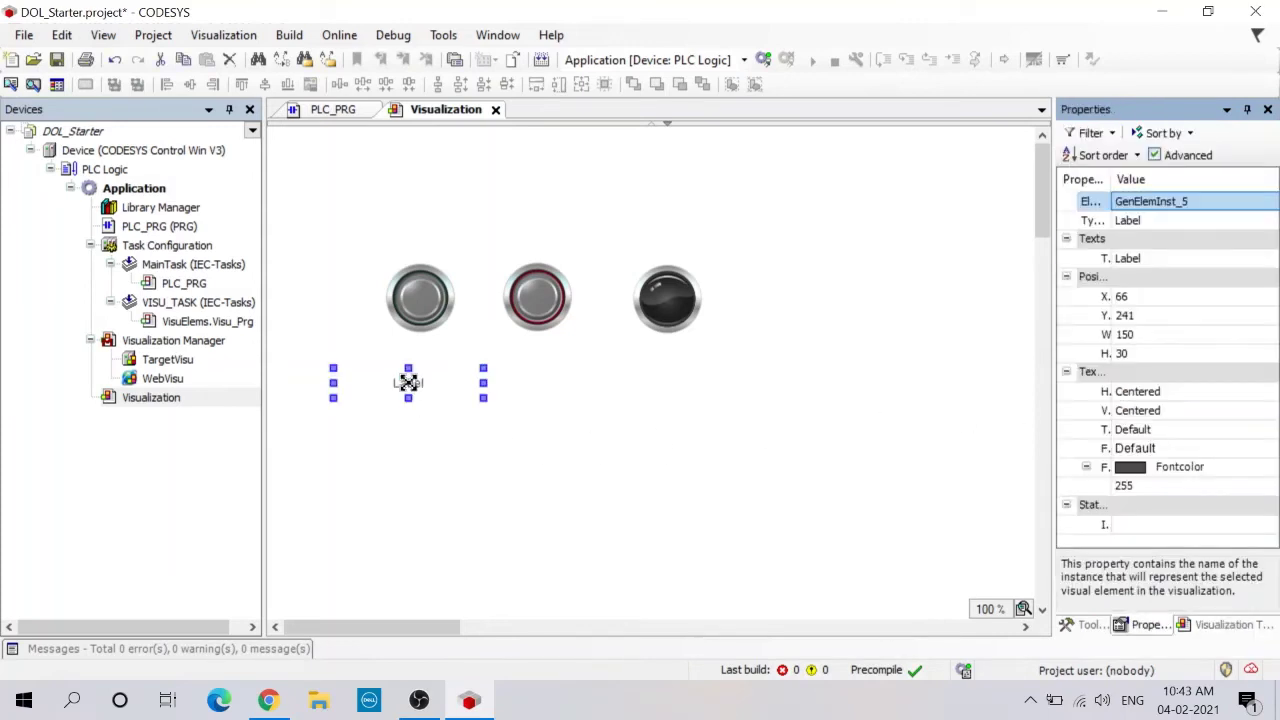
{"action": "left_click", "coordinate": [1204, 456]}
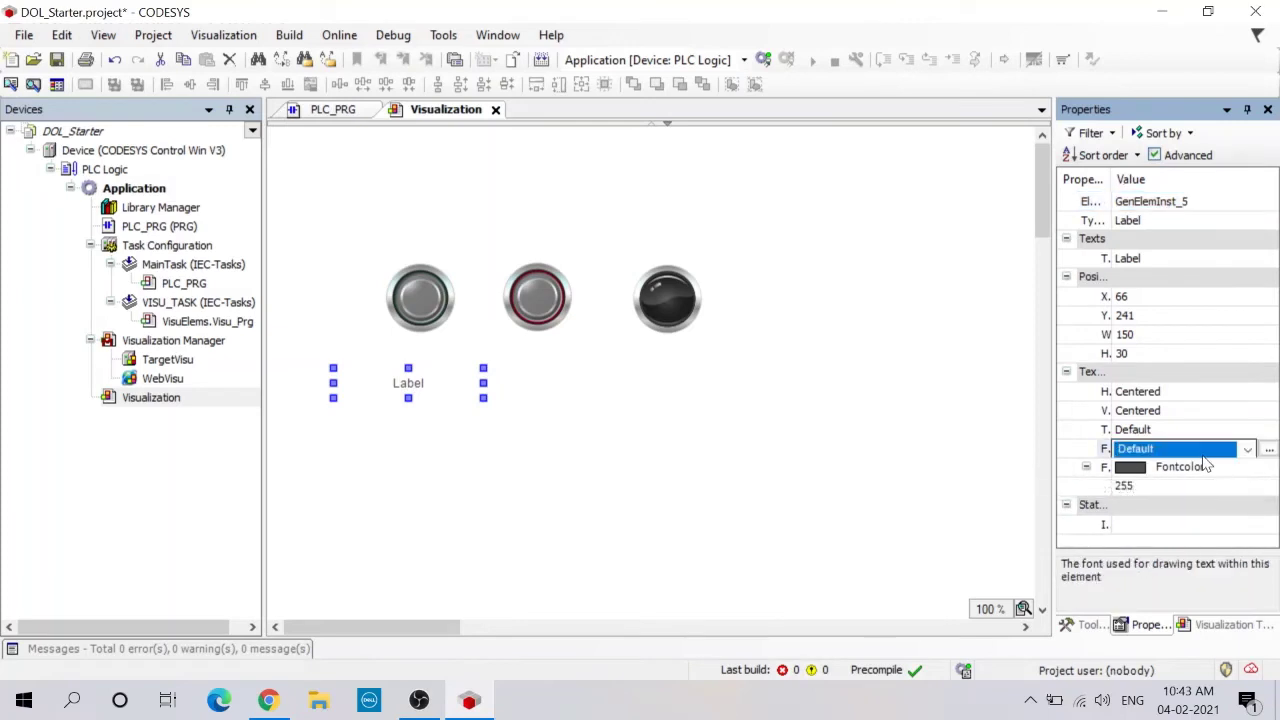
{"action": "left_click", "coordinate": [1242, 449]}
{"action": "left_click", "coordinate": [1191, 490]}
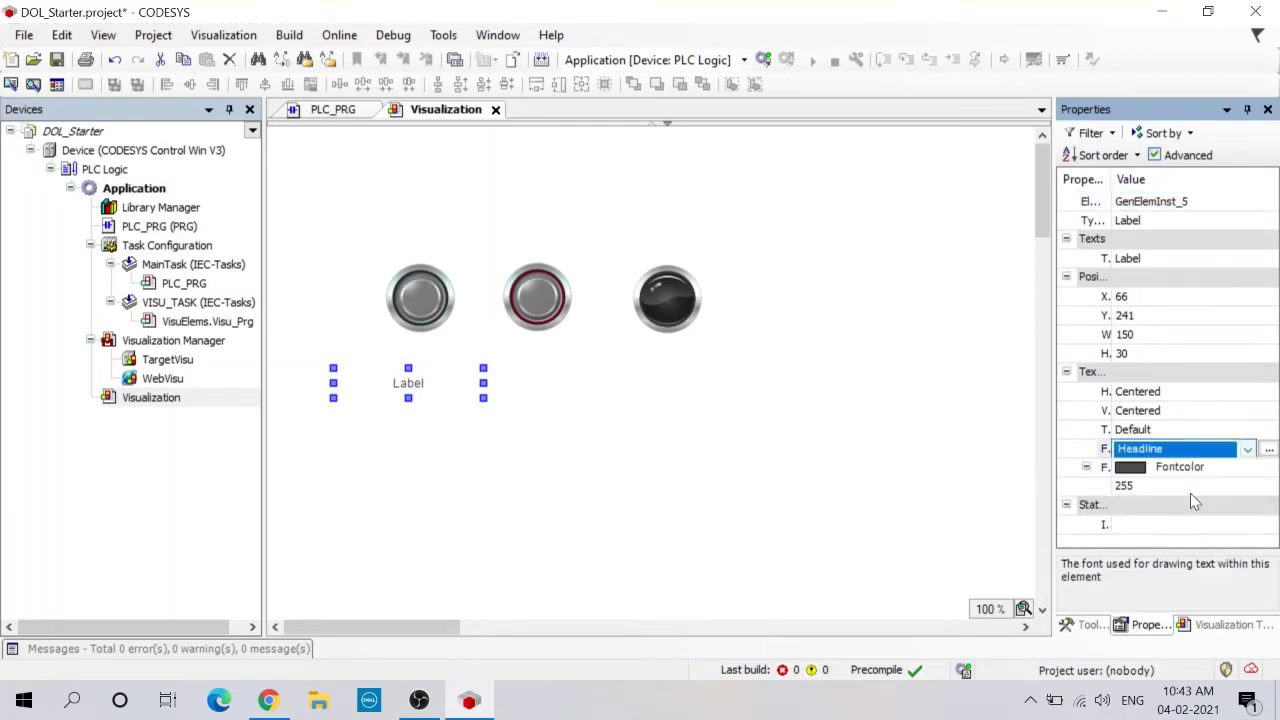
Set the text of the label below the Start switch to "start push button".
{"action": "double_click", "coordinate": [449, 384]}
{"action": "type", "text": "start "}
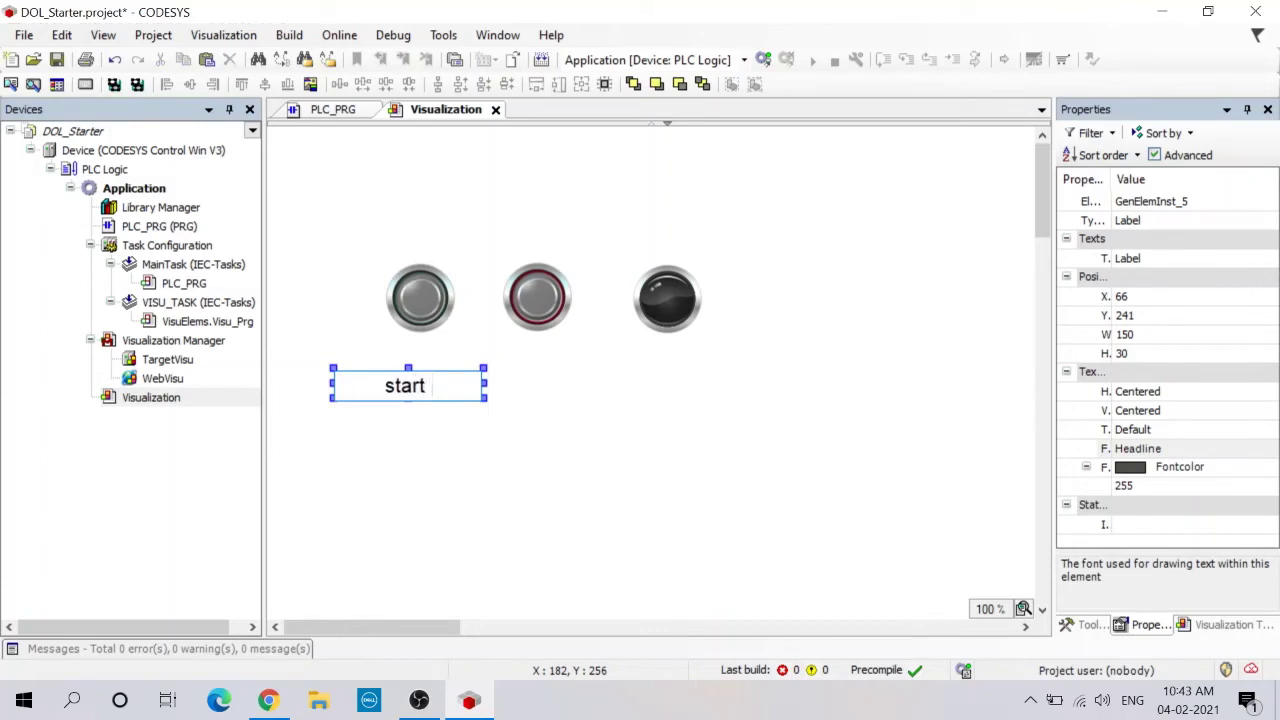
{"action": "type", "text": "push b"}
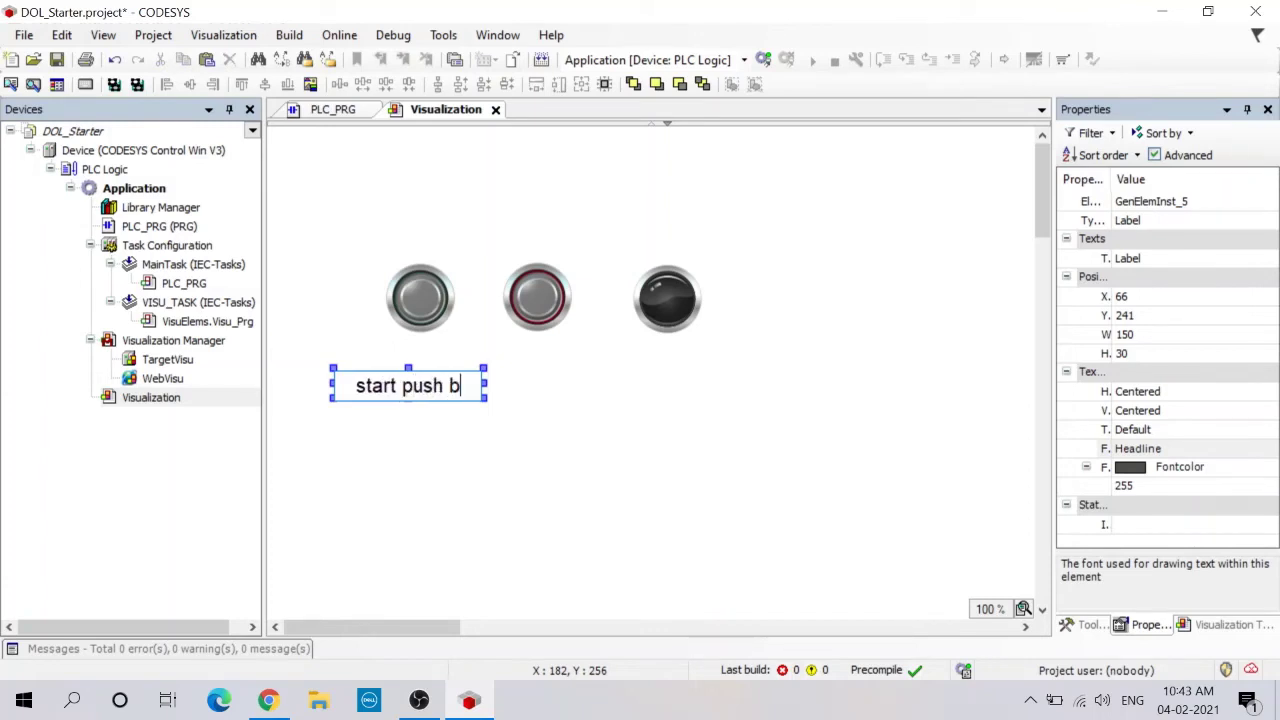
{"action": "type", "text": "utt"}
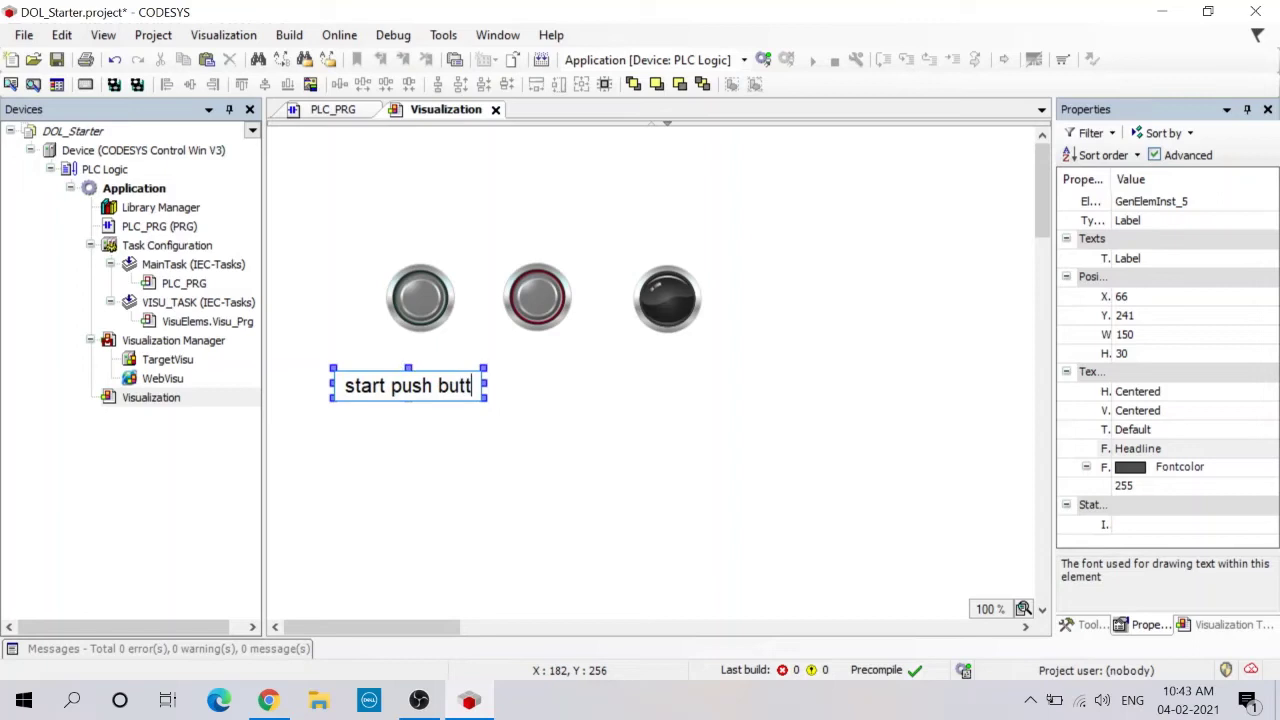
{"action": "type", "text": "on"}
{"action": "key", "text": "BackSpace"}
{"action": "type", "text": "n"}
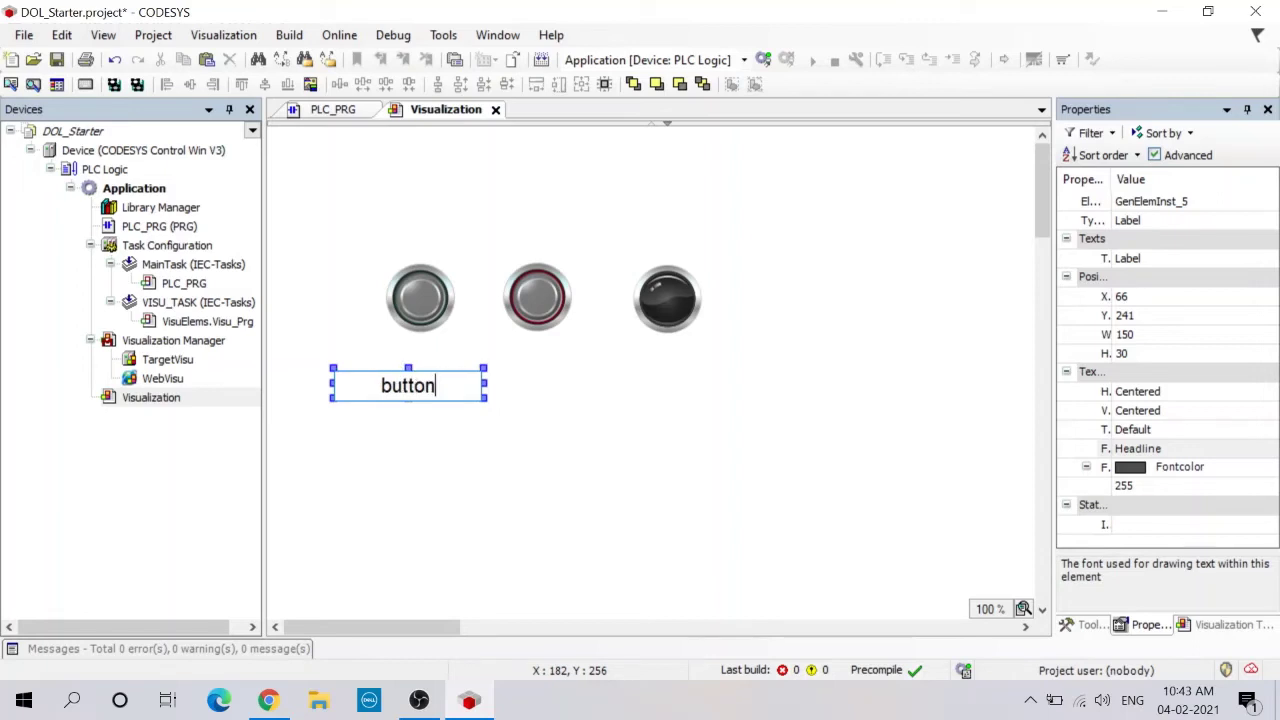
{"action": "key", "text": "Return"}
{"action": "double_click", "coordinate": [421, 387]}
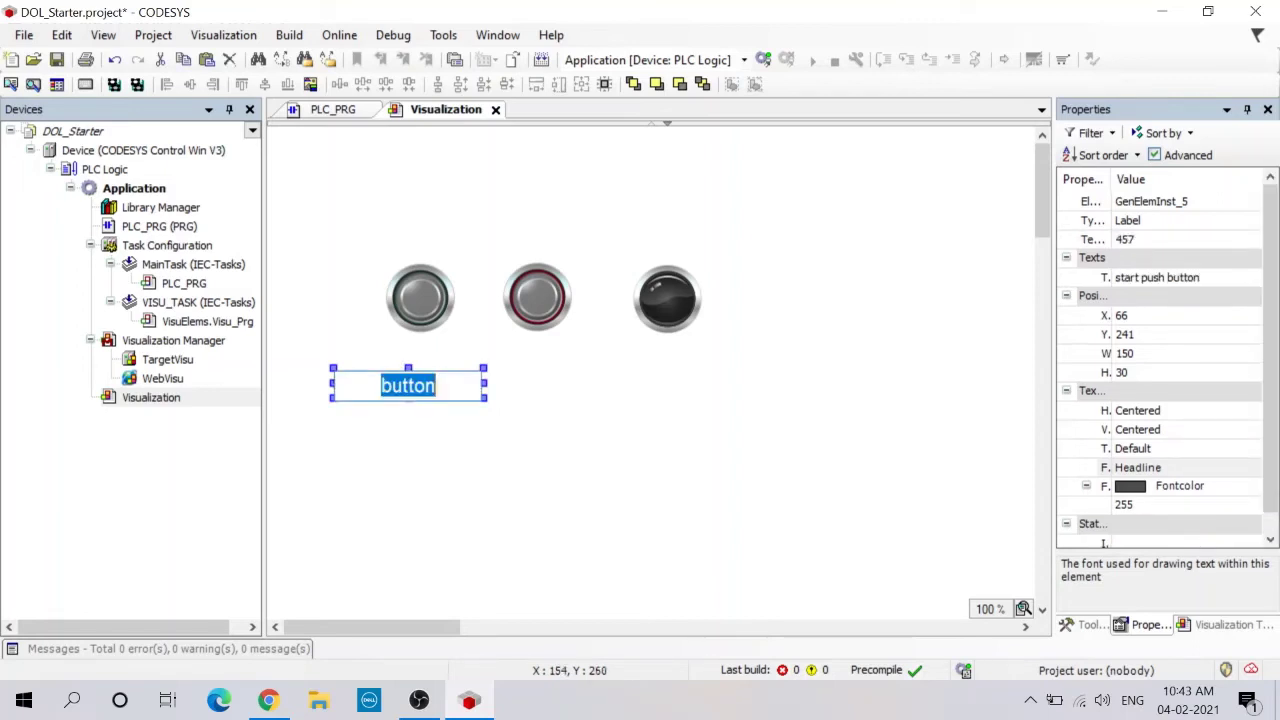
{"action": "left_click", "coordinate": [381, 383]}
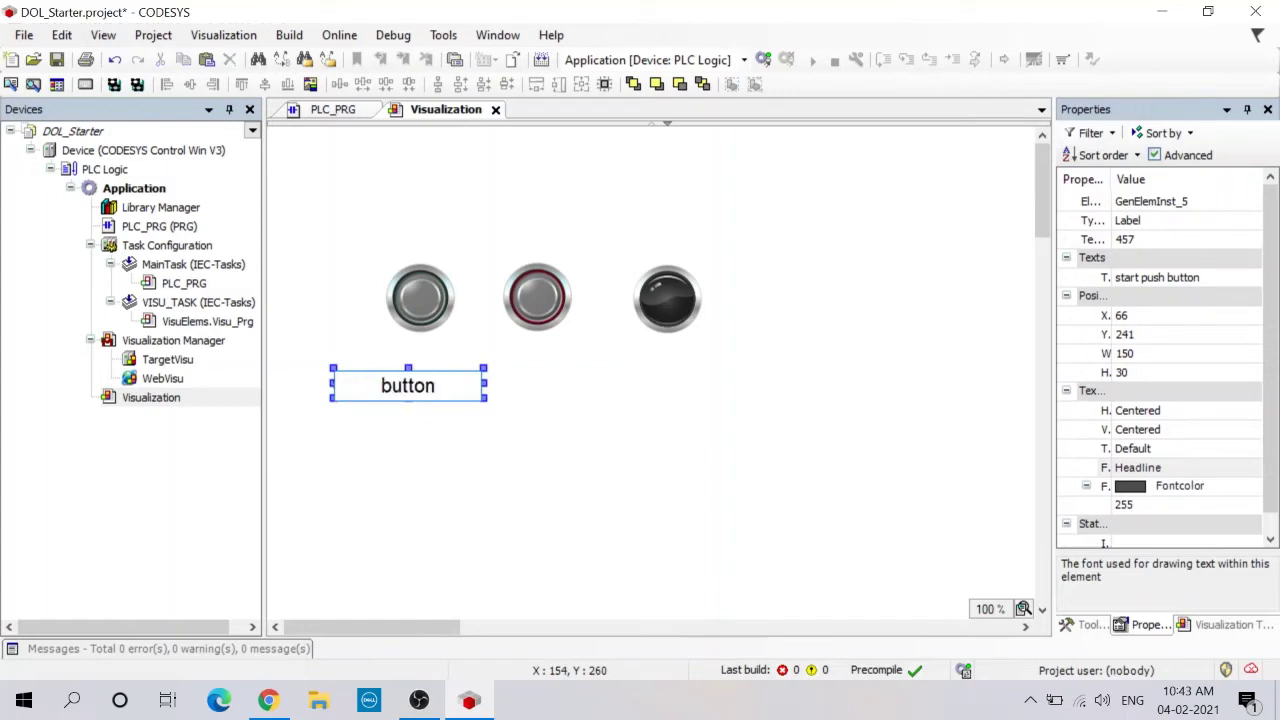
{"action": "key", "text": "Return"}
{"action": "double_click", "coordinate": [425, 380]}
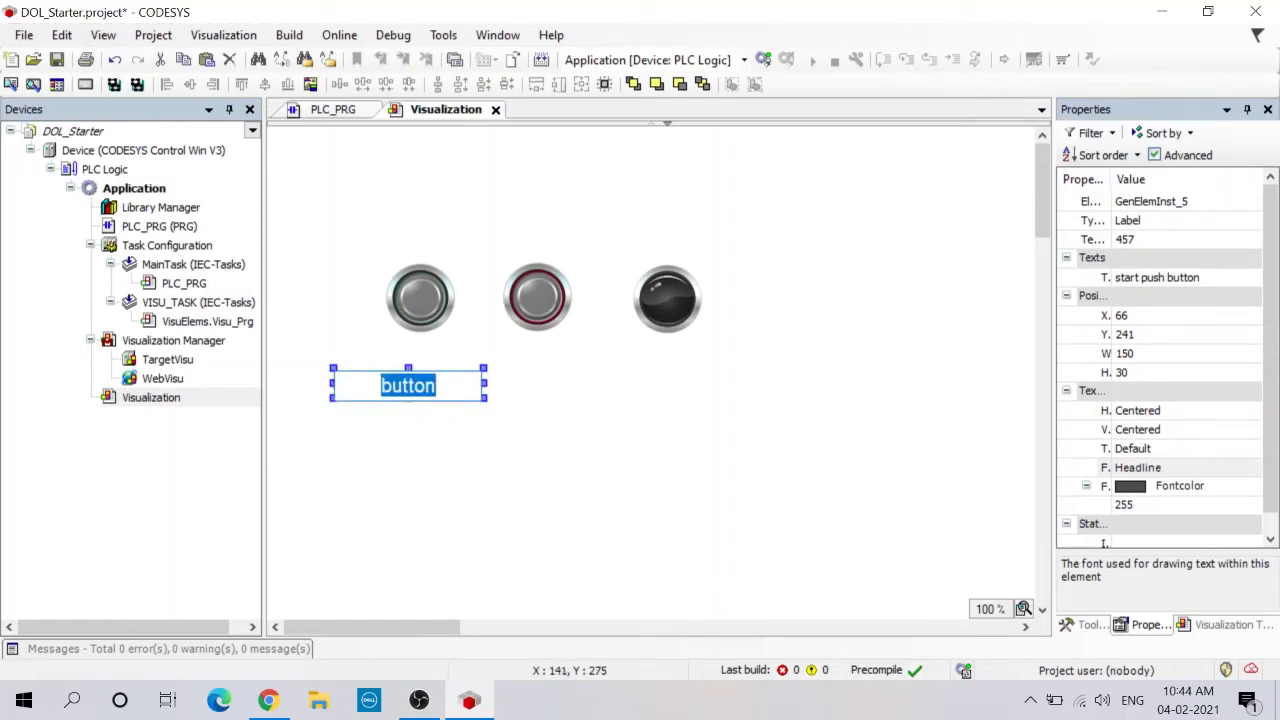
{"action": "left_click", "coordinate": [526, 388]}
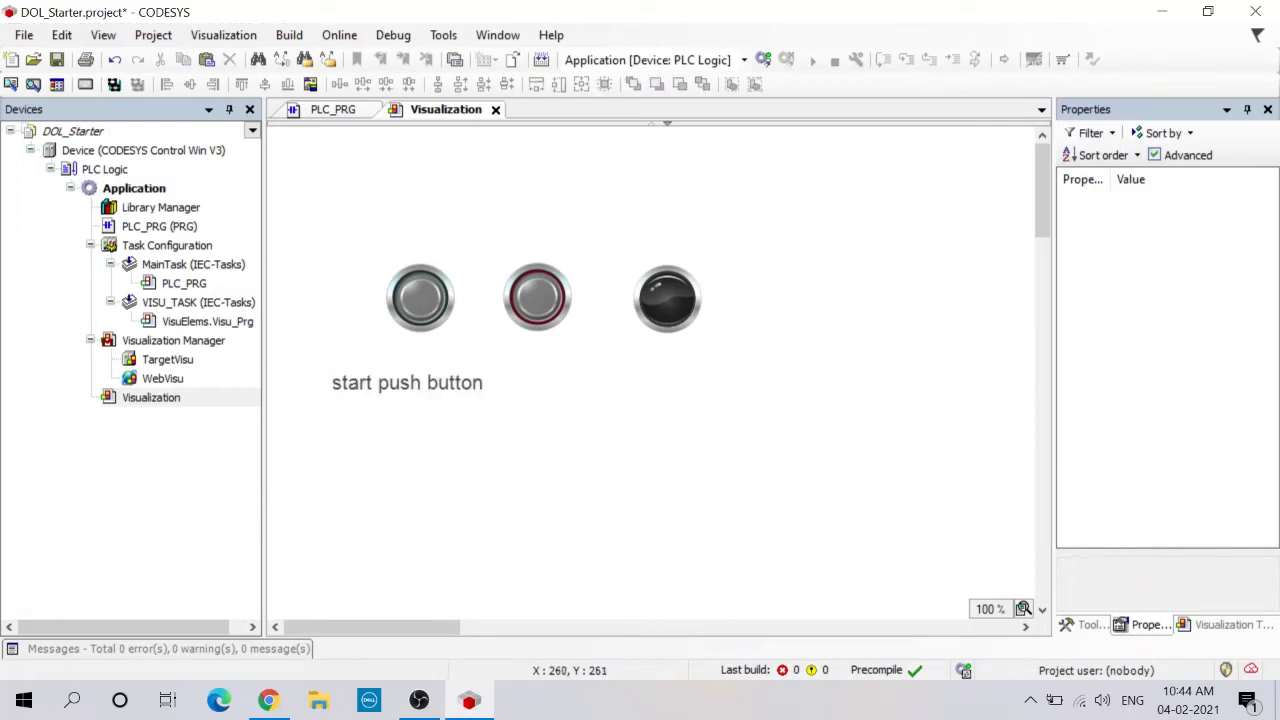
Move the start push button label up to Y 231 and place a copy below the stop switch at about X 238, Y 229.
{"action": "double_click", "coordinate": [430, 383]}
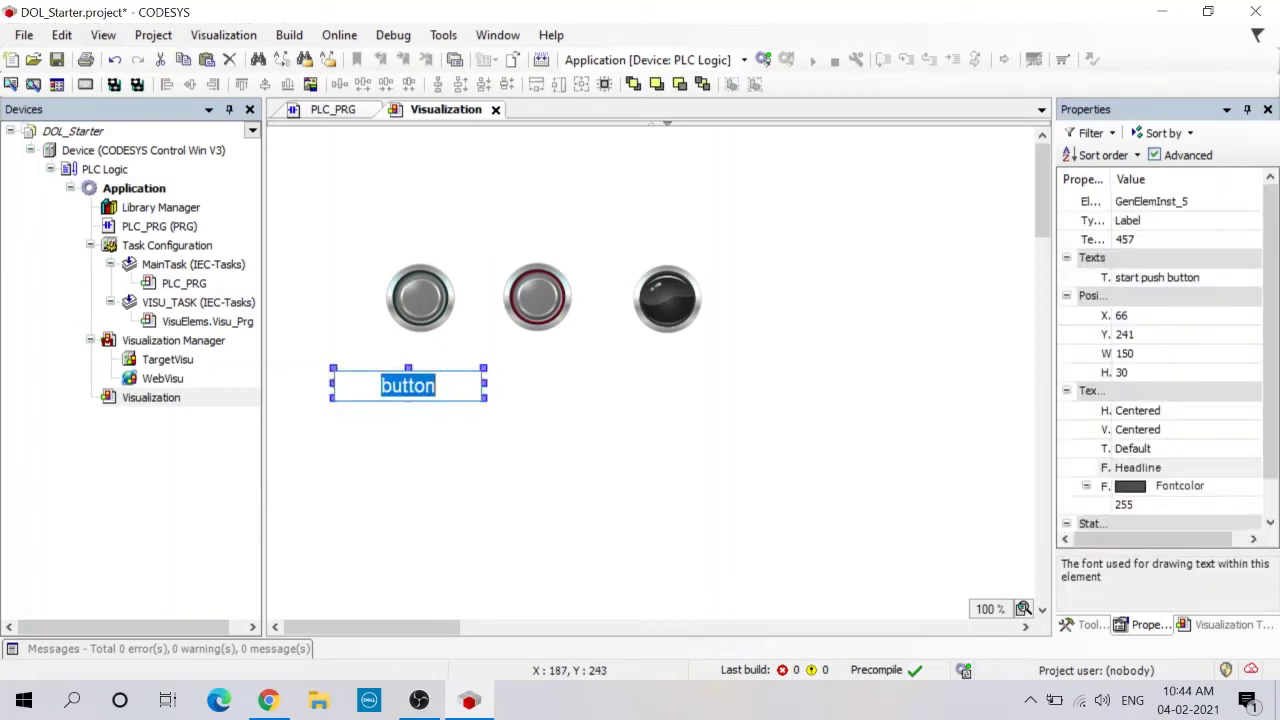
{"action": "left_click_drag", "start_coordinate": [454, 370], "coordinate": [454, 358]}
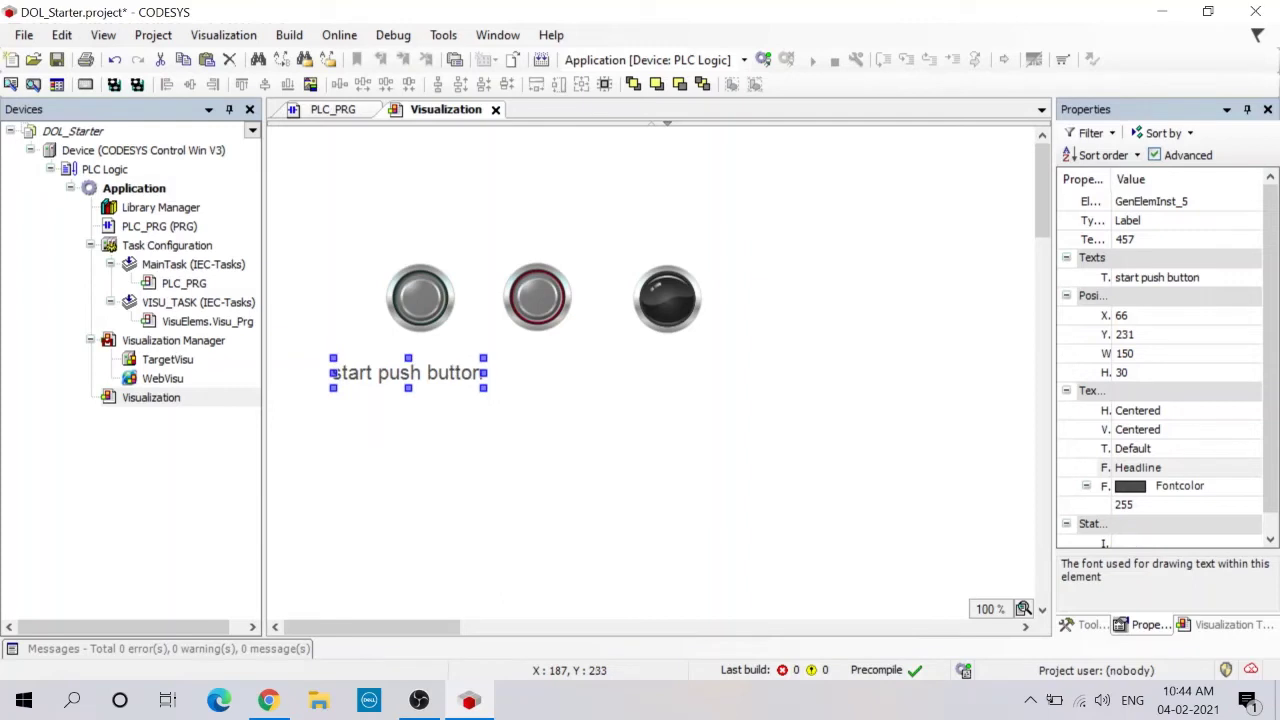
{"action": "right_click", "coordinate": [473, 368]}
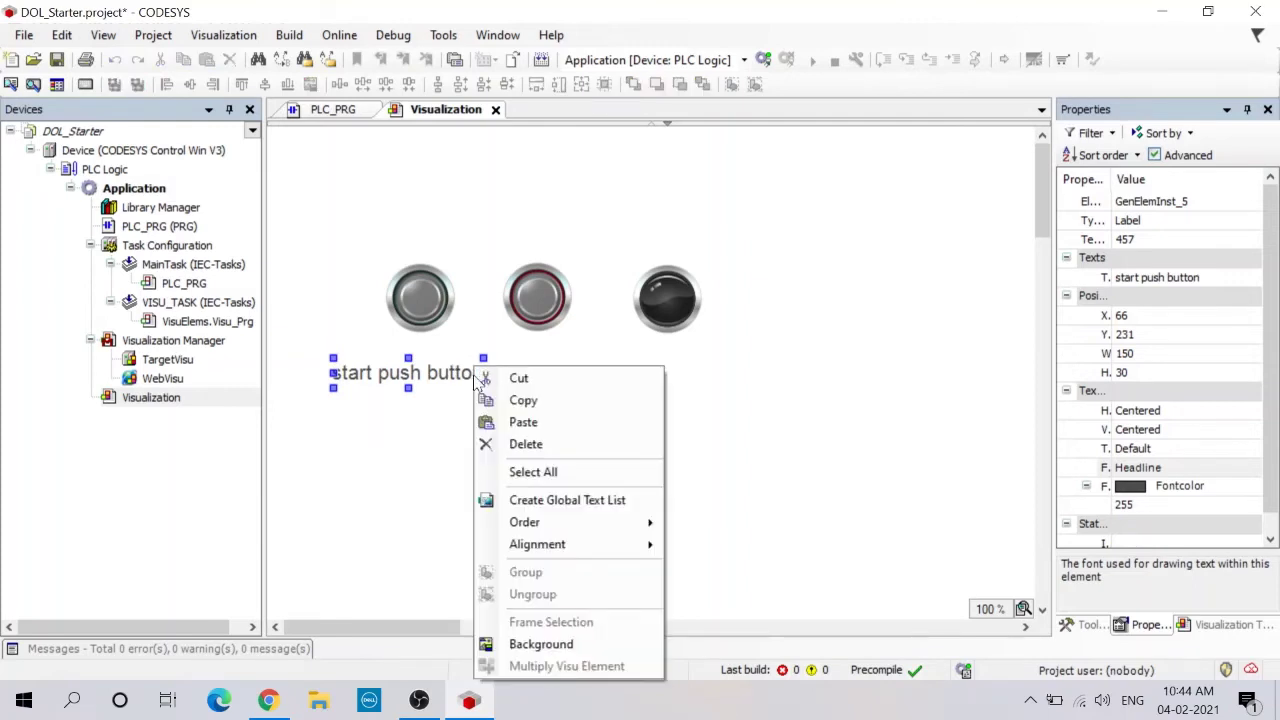
{"action": "left_click", "coordinate": [520, 400]}
{"action": "right_click", "coordinate": [520, 411]}
{"action": "left_click", "coordinate": [571, 428]}
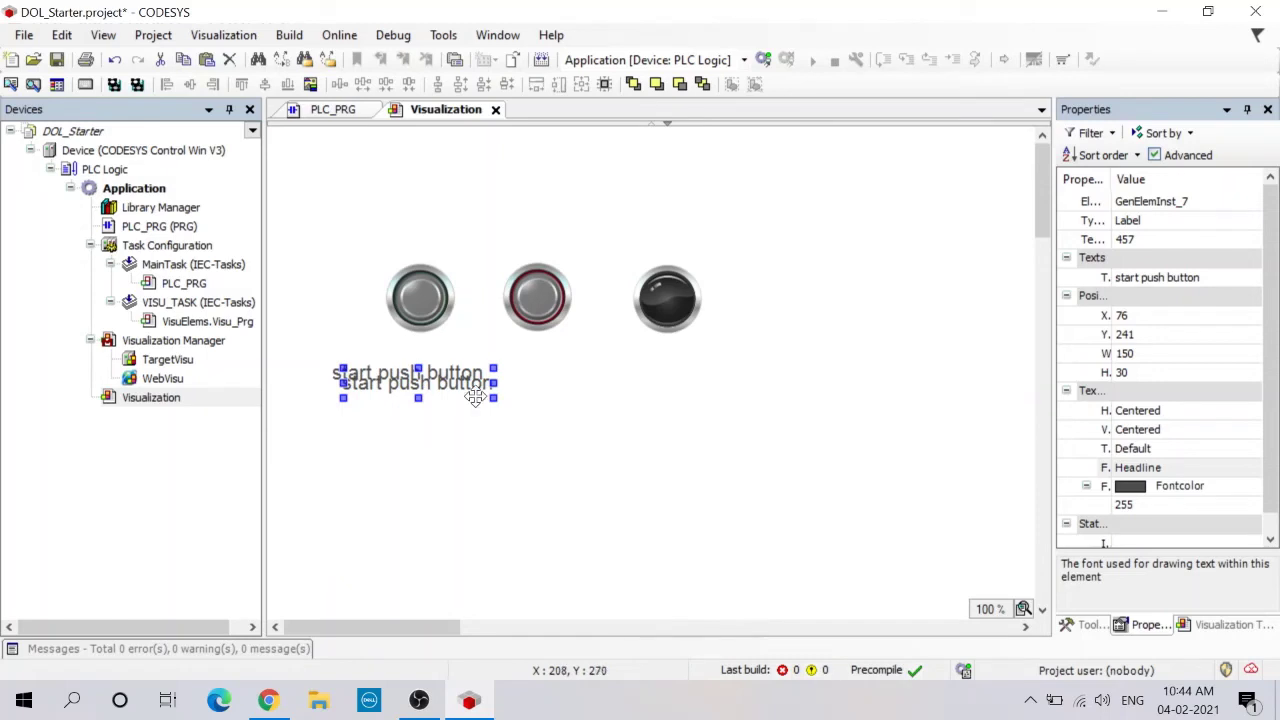
{"action": "left_click_drag", "start_coordinate": [475, 397], "coordinate": [637, 386]}
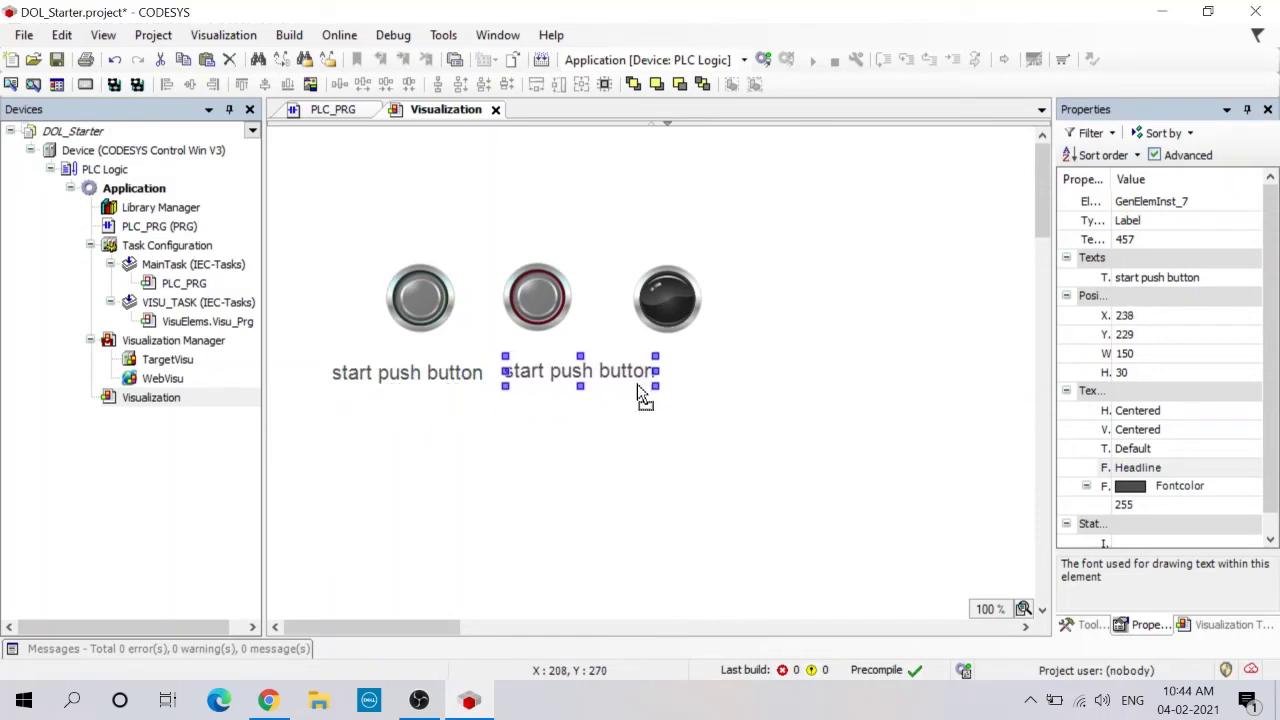
Paste another copy of the start push button label and place it beyond the lamp at about X 451, Y 229.
{"action": "right_click", "coordinate": [637, 386]}
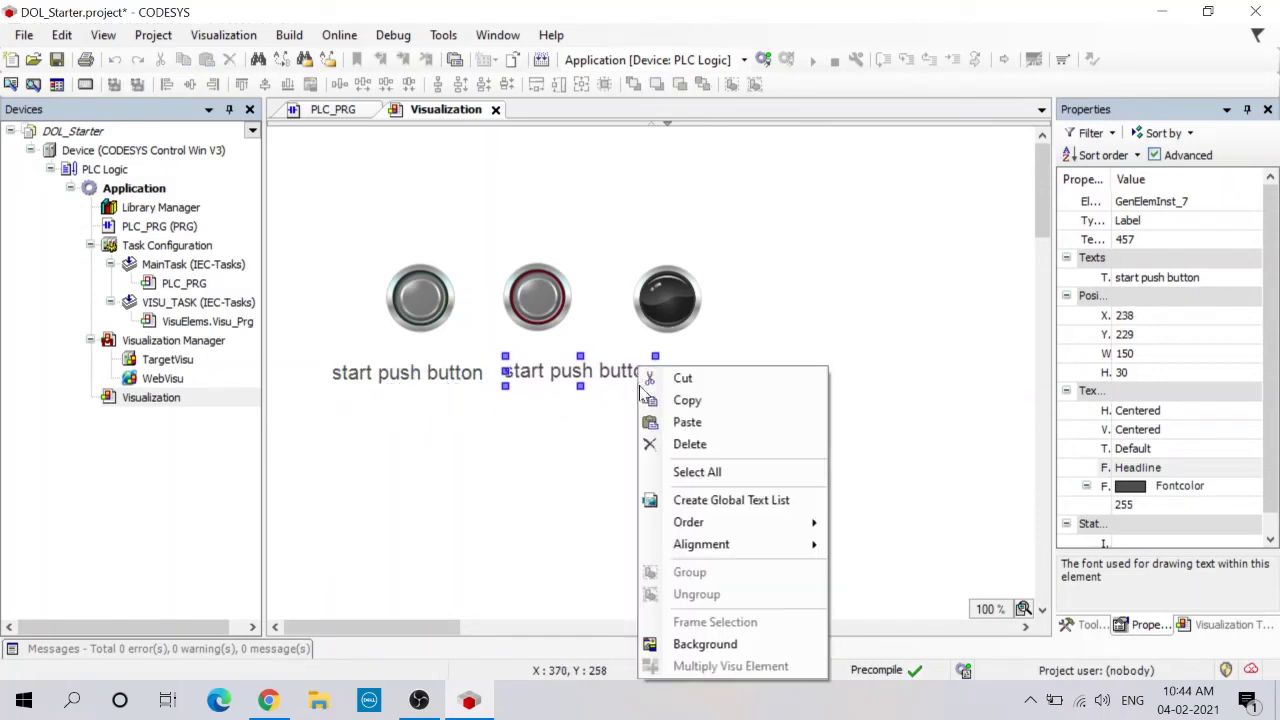
{"action": "left_click", "coordinate": [684, 424]}
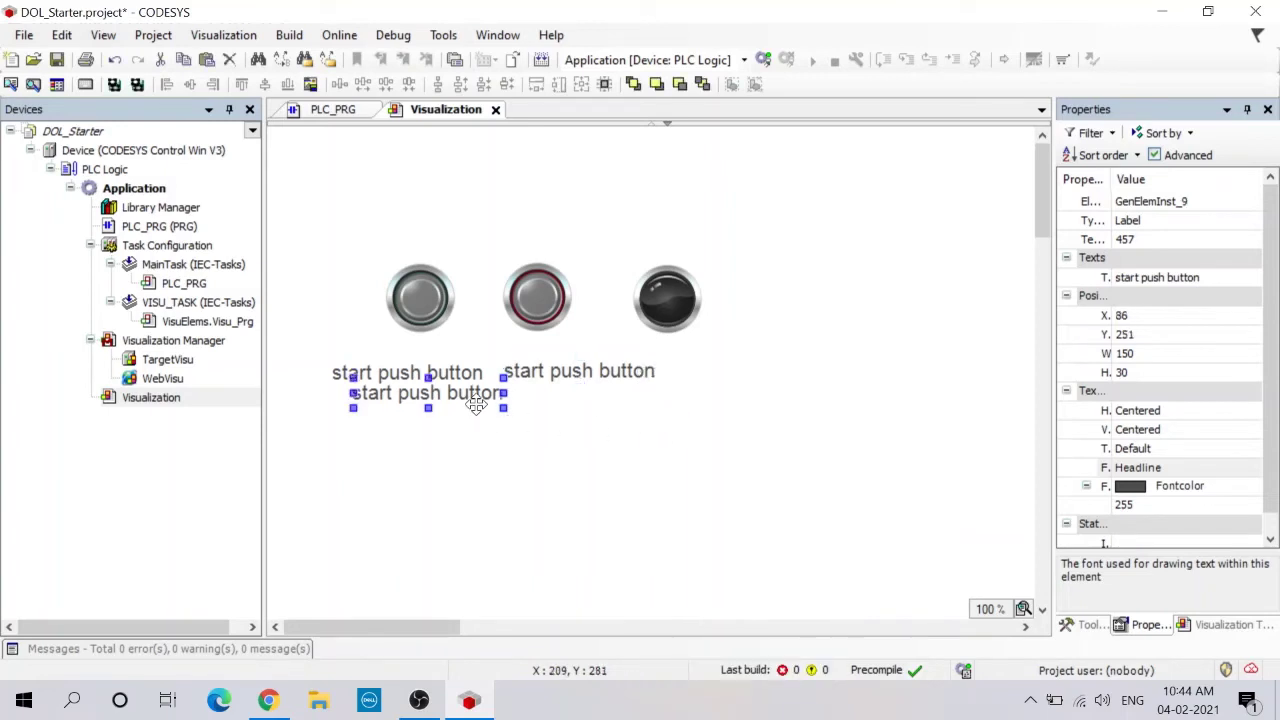
{"action": "left_click_drag", "start_coordinate": [476, 404], "coordinate": [841, 384]}
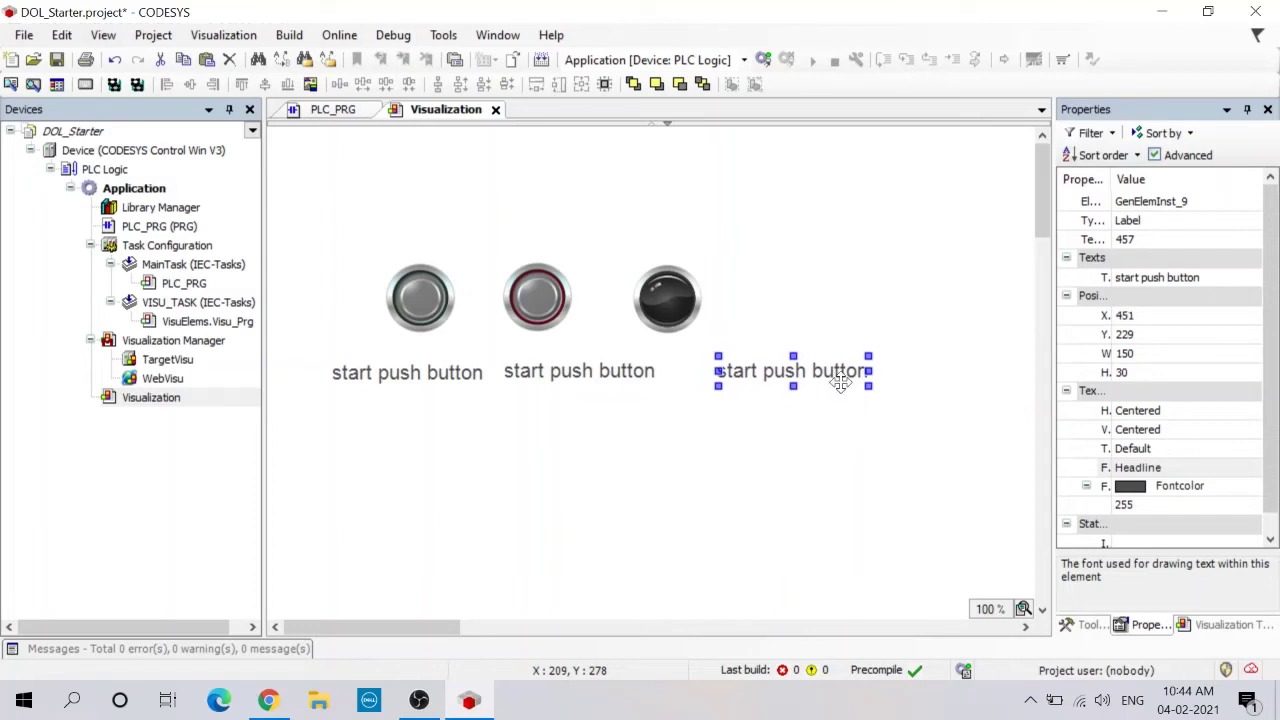
Set the text of the label copy at X 451 to "motor run".
{"action": "double_click", "coordinate": [855, 372]}
{"action": "type", "text": "mp"}
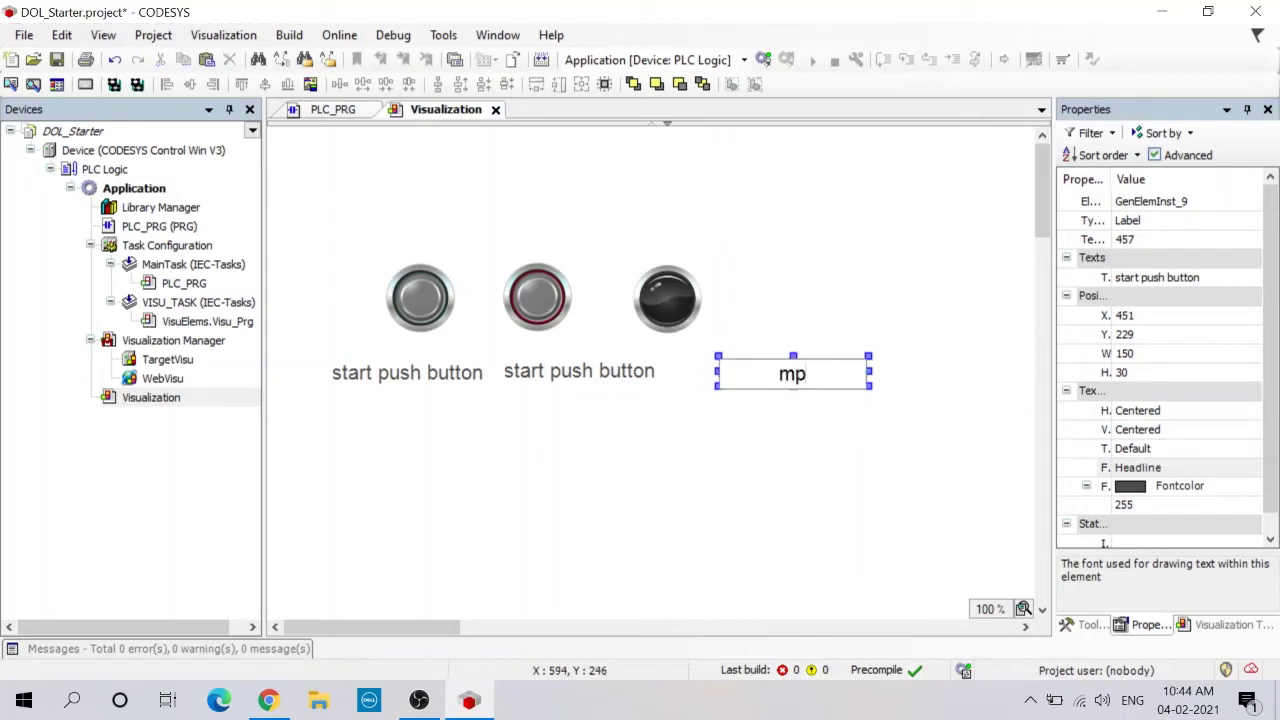
{"action": "key", "text": "BackSpace"}
{"action": "type", "text": "otor run"}
{"action": "key", "text": "Return"}
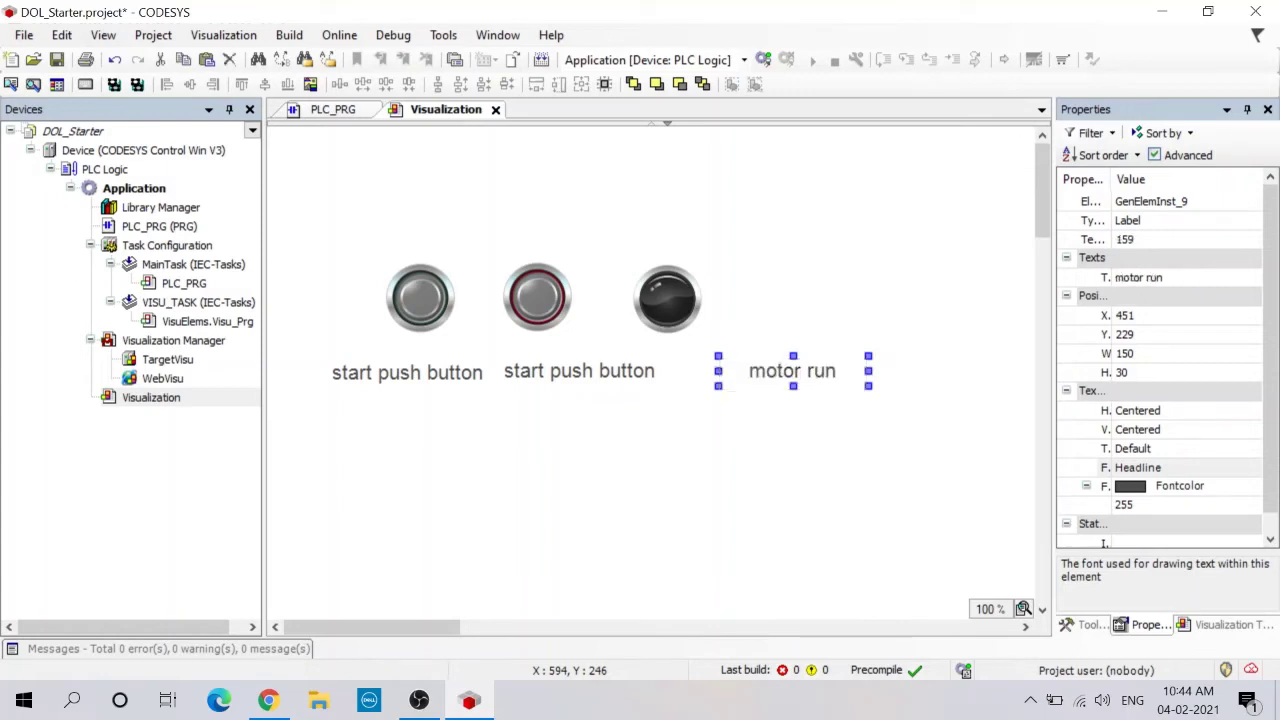
Change the text of the label below the stop switch to "stop push button".
{"action": "double_click", "coordinate": [547, 373]}
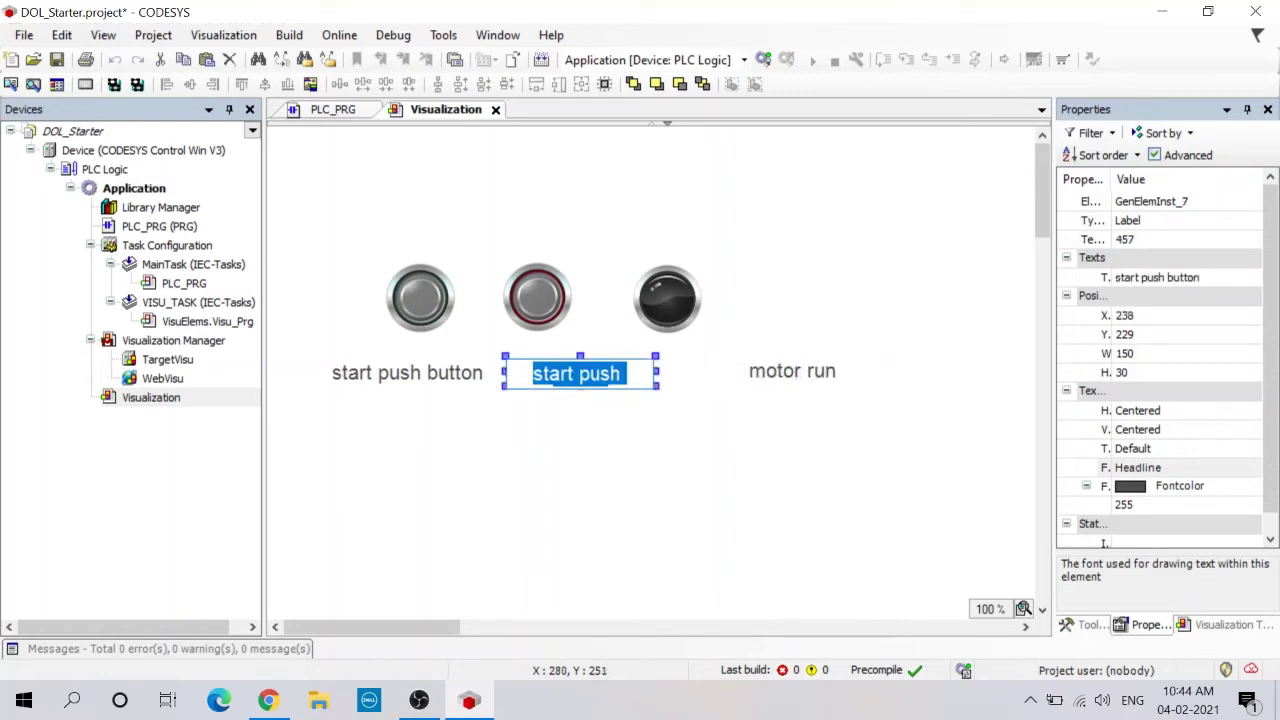
{"action": "left_click", "coordinate": [577, 373]}
{"action": "key", "text": "BackSpace"}
{"action": "key", "text": "BackSpace"}
{"action": "key", "text": "BackSpace"}
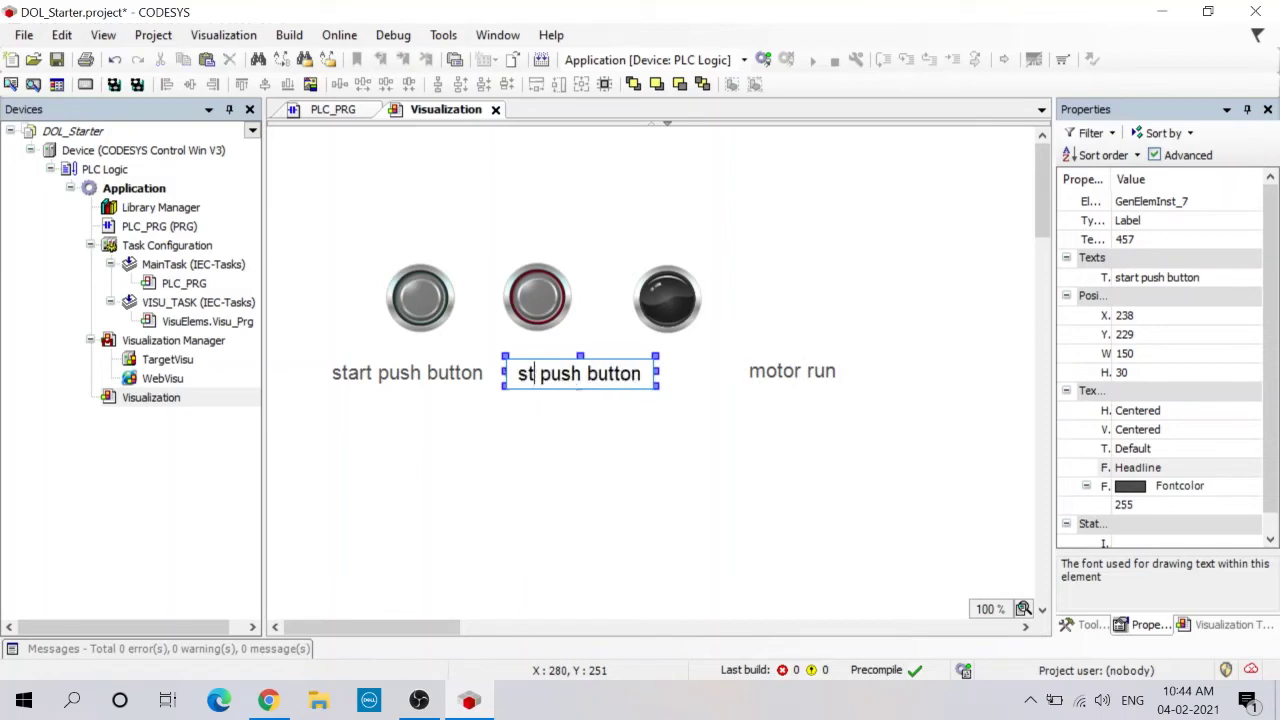
{"action": "type", "text": "op"}
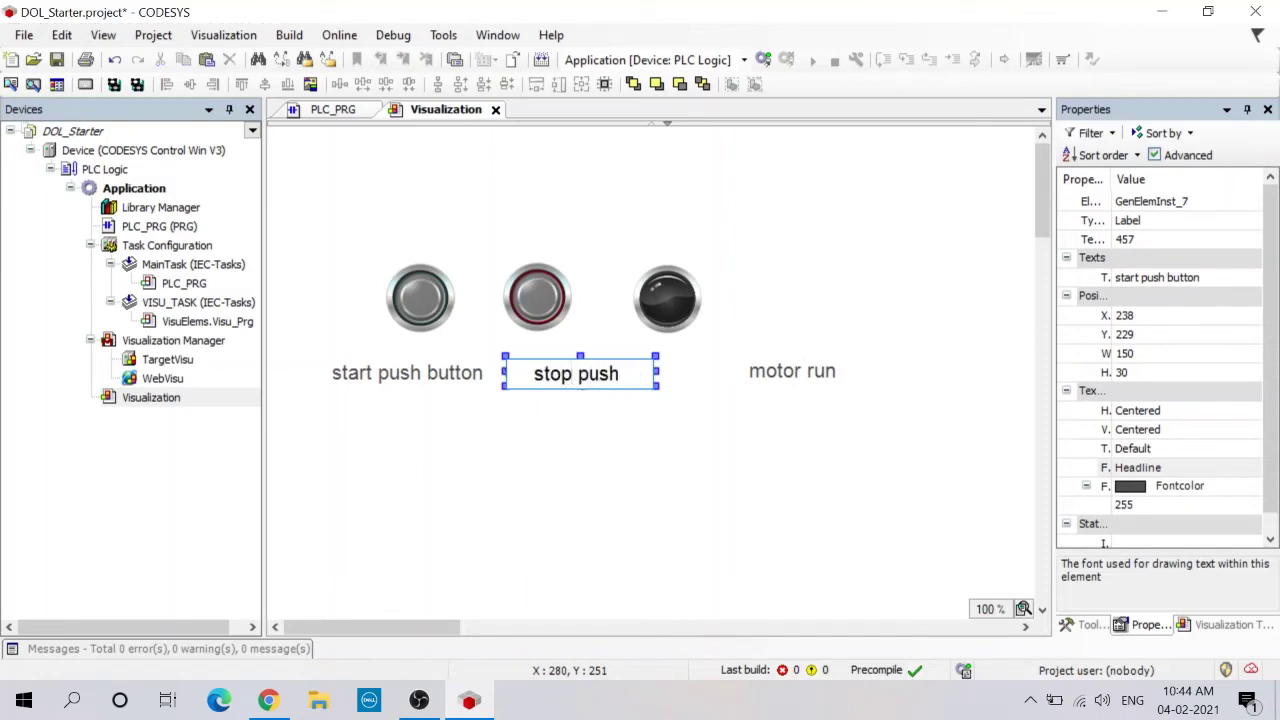
{"action": "key", "text": "Return"}
Align the elements with their labels by moving the lamp to about X 483, Y 138 and the stop switch to about X 278, Y 141.
{"action": "left_click", "coordinate": [549, 466]}
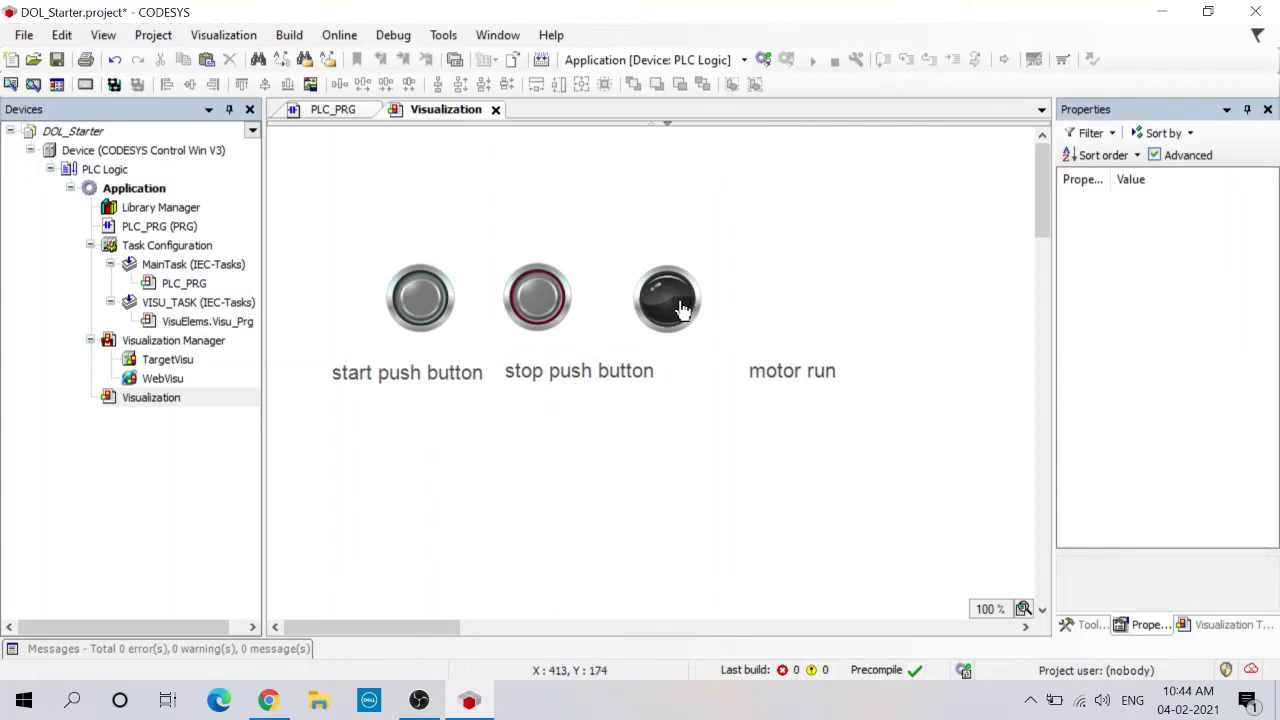
{"action": "left_click_drag", "start_coordinate": [680, 308], "coordinate": [798, 309]}
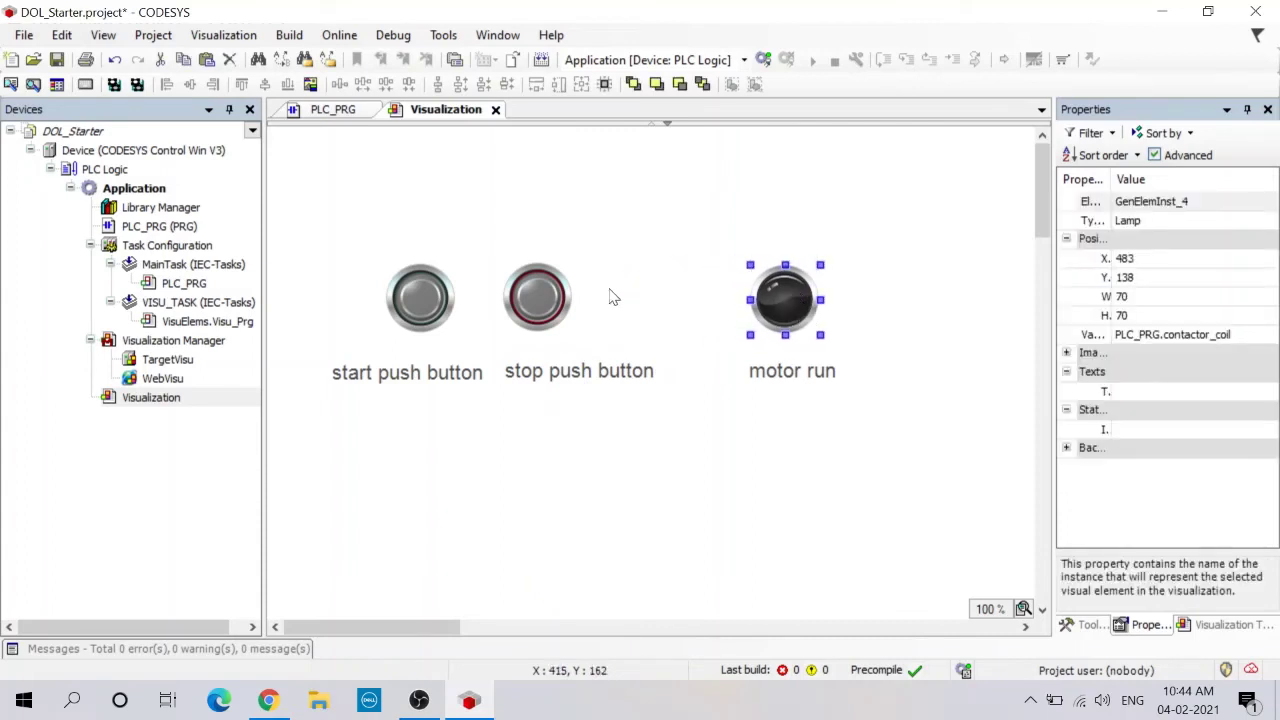
{"action": "left_click_drag", "start_coordinate": [548, 311], "coordinate": [591, 316]}
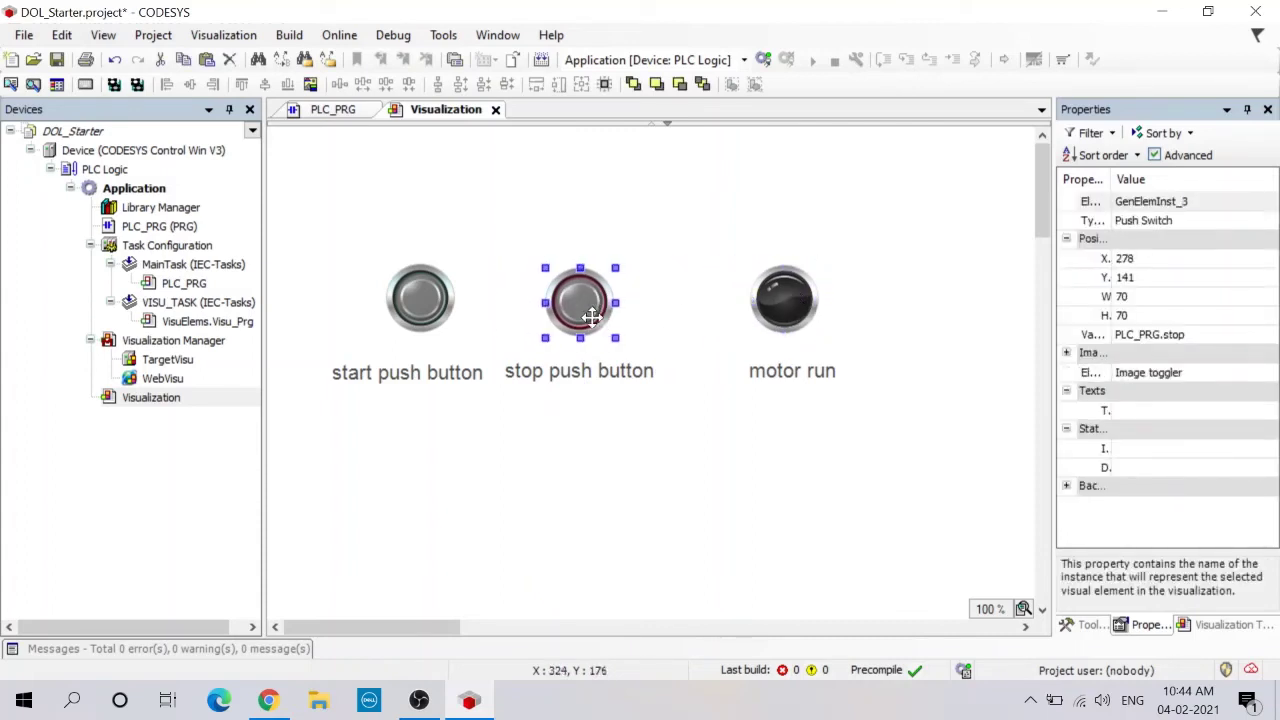
{"action": "left_click", "coordinate": [611, 486]}
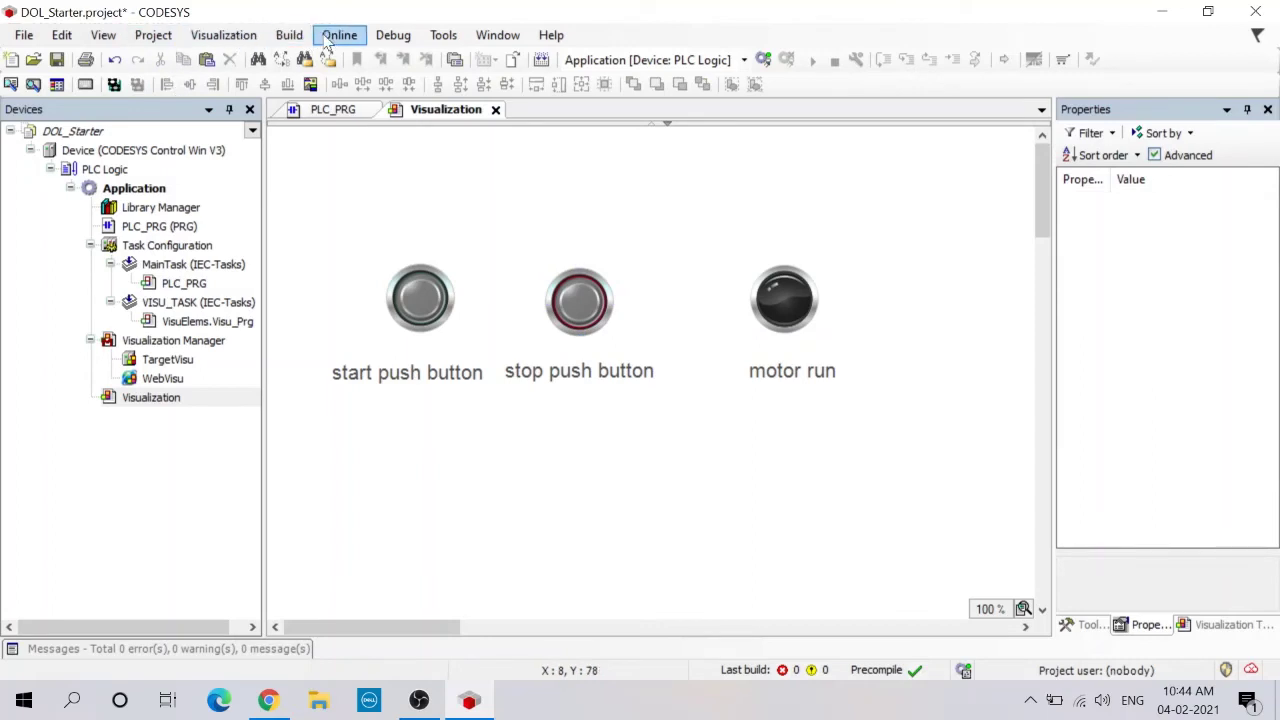
Enable simulation mode for the device and save the project.
{"action": "left_click", "coordinate": [336, 36]}
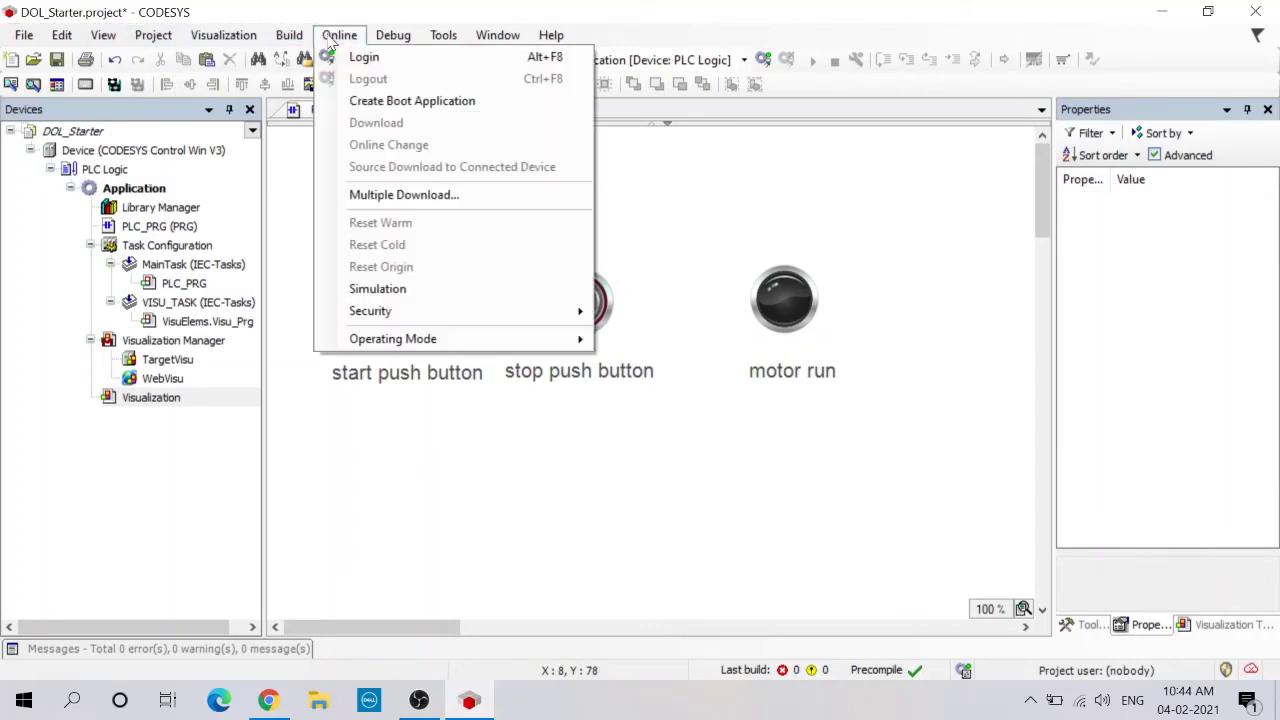
{"action": "left_click", "coordinate": [352, 290]}
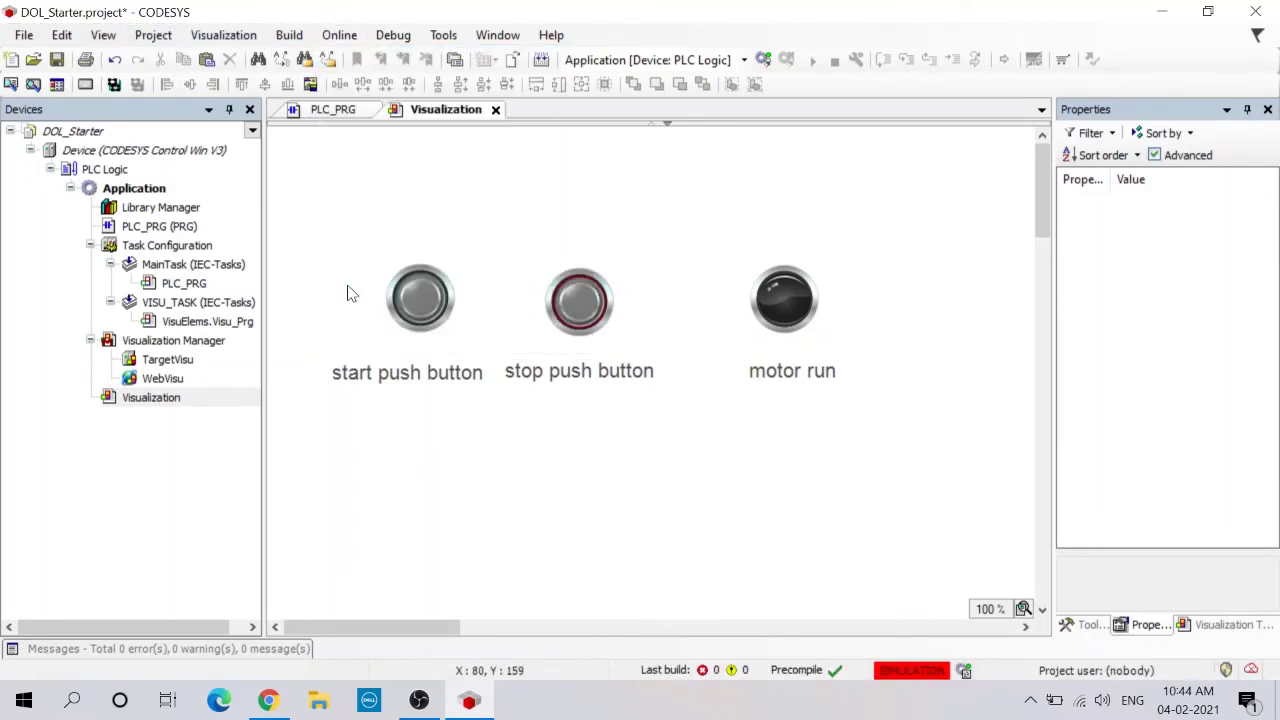
{"action": "key", "text": "ctrl+s"}
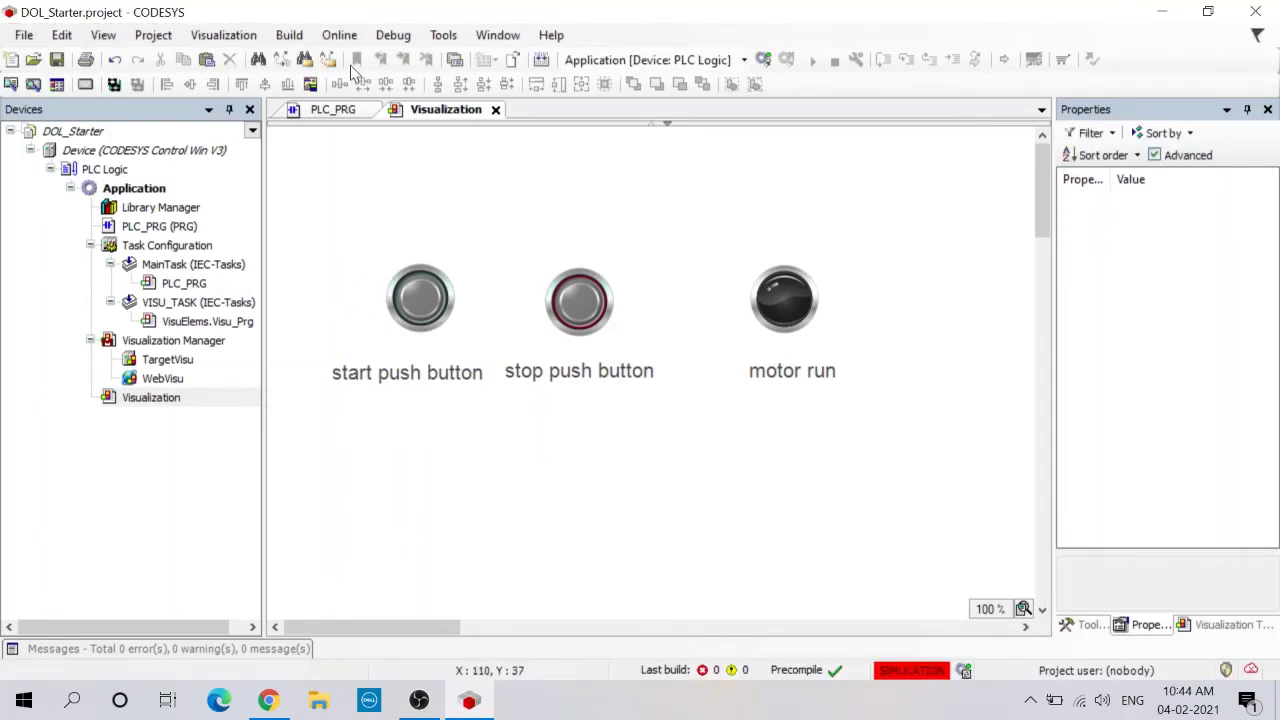
Log in to the simulated device, accepting the login prompt, and start the application.
{"action": "left_click", "coordinate": [345, 36]}
{"action": "left_click", "coordinate": [362, 57]}
{"action": "left_click", "coordinate": [620, 393]}
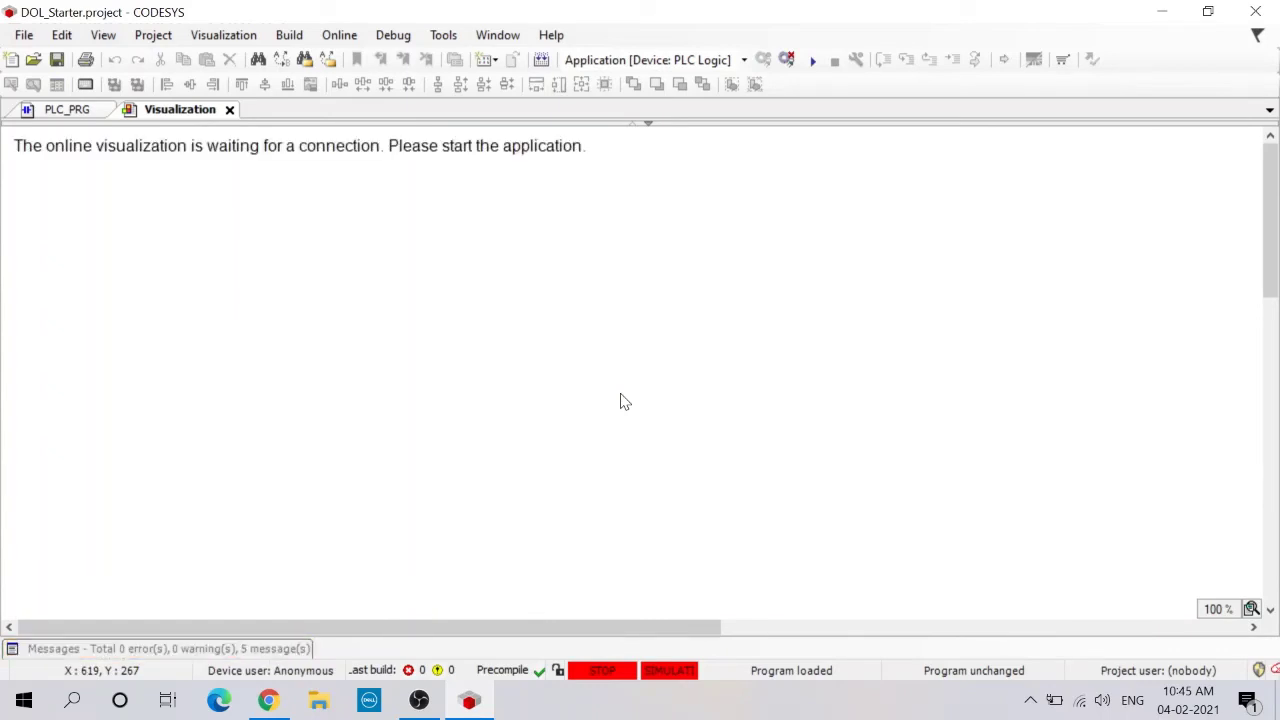
{"action": "left_click", "coordinate": [232, 36]}
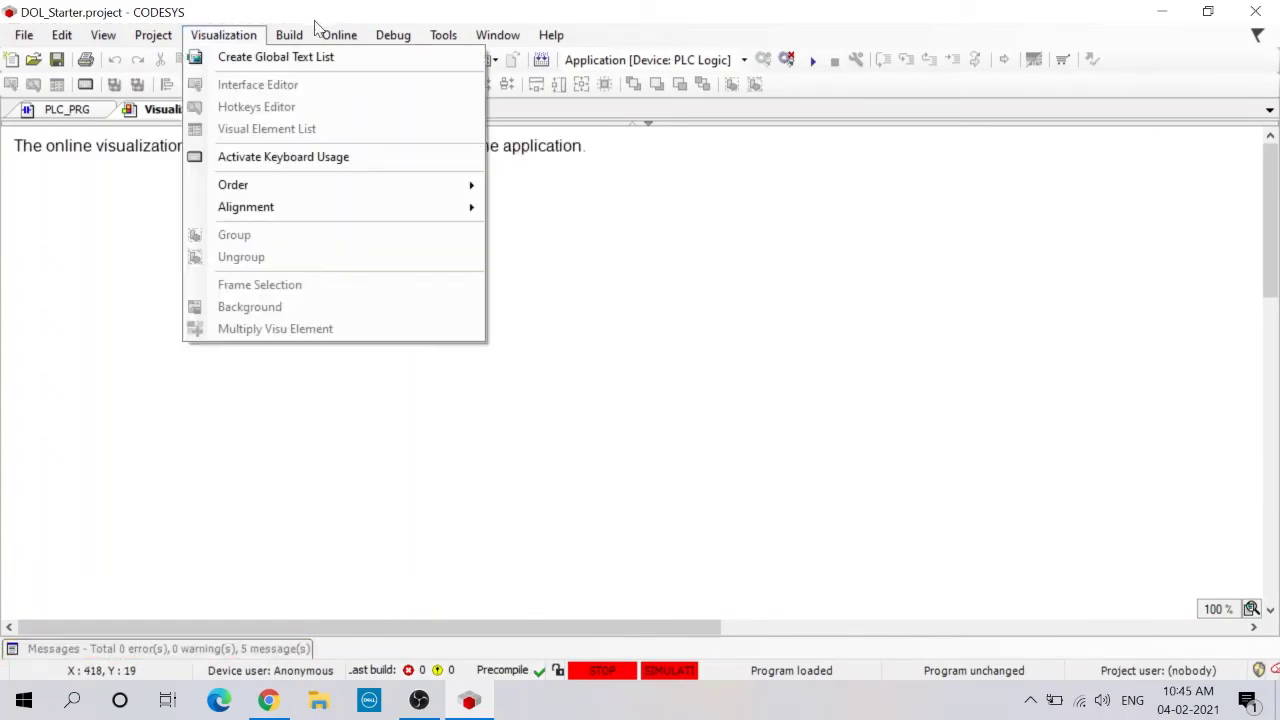
{"action": "mouse_move", "coordinate": [352, 36]}
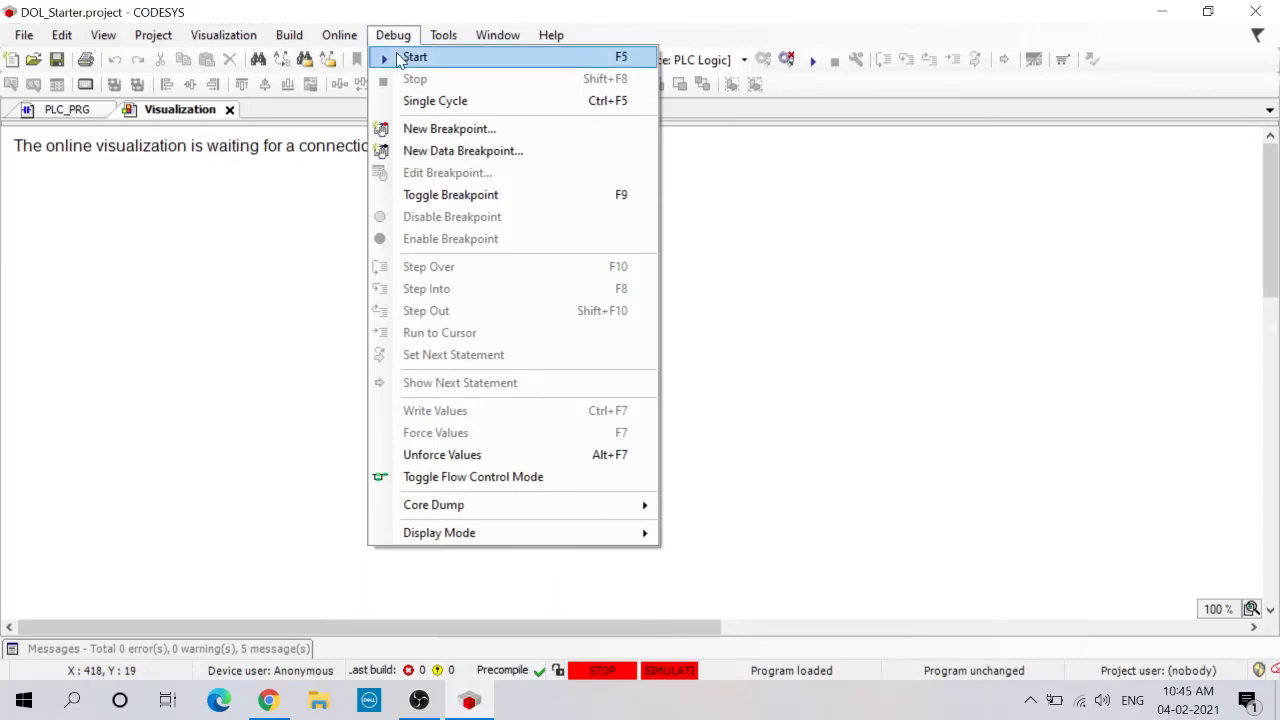
{"action": "left_click", "coordinate": [414, 58]}
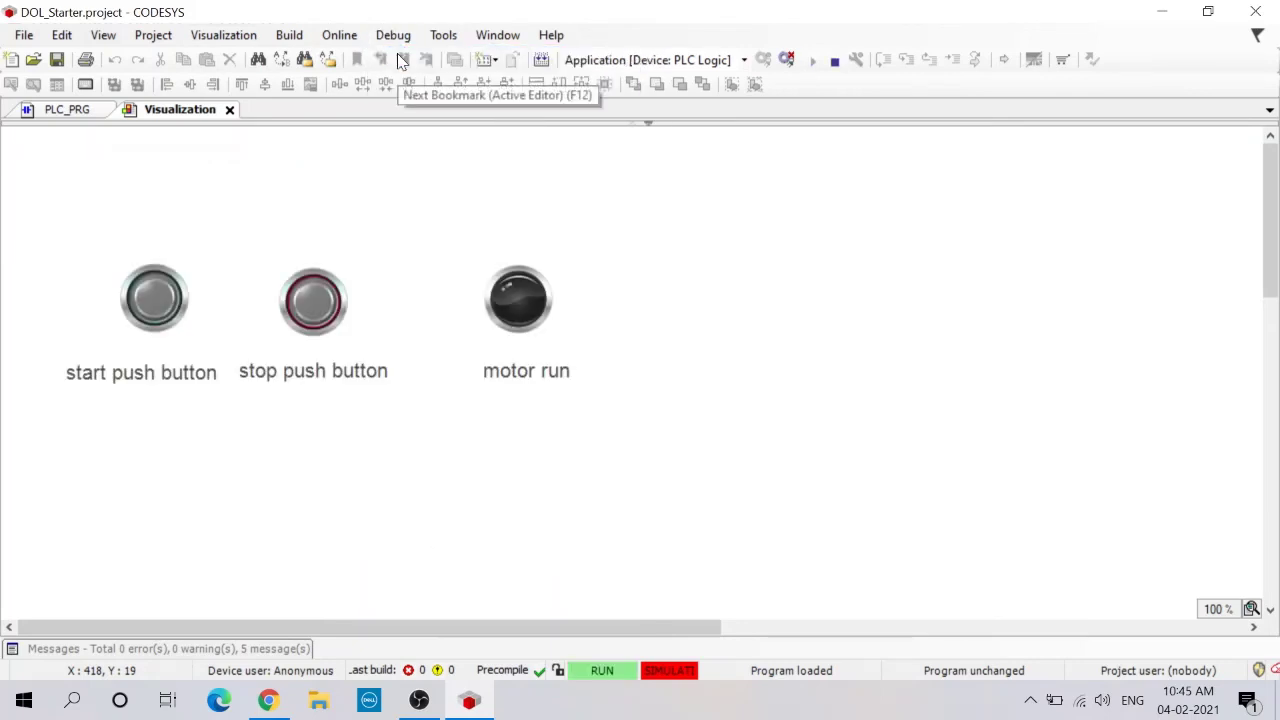
Operate the start switch and the stop switch in the running visualization to test the motor run lamp.
{"action": "left_click", "coordinate": [165, 315]}
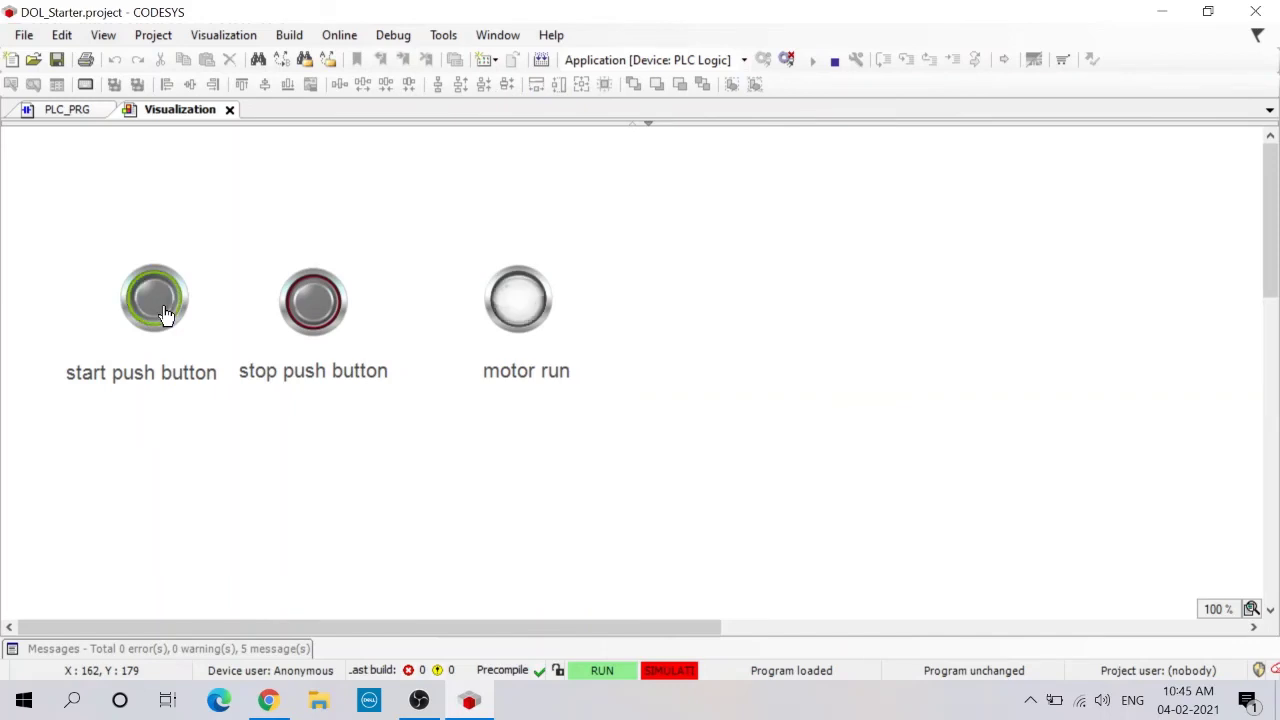
{"action": "left_click", "coordinate": [310, 320]}
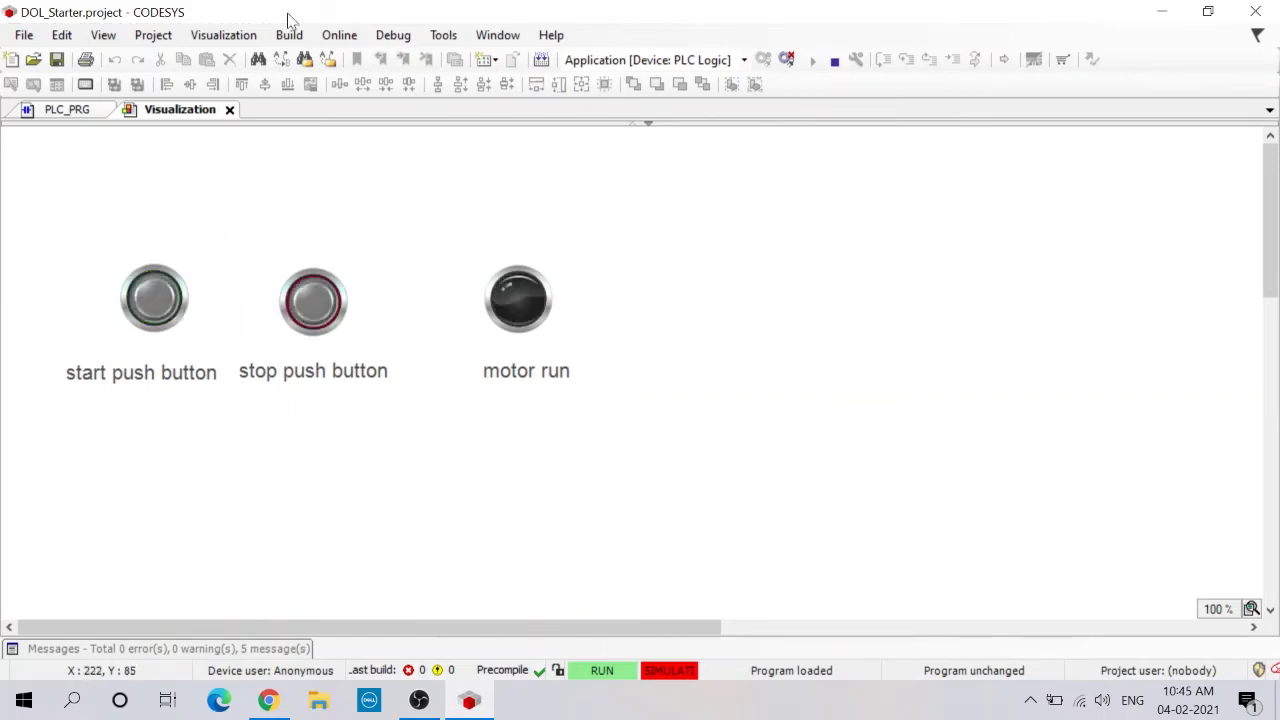
Stop the running application and log out of the simulated device.
{"action": "left_click", "coordinate": [340, 35]}
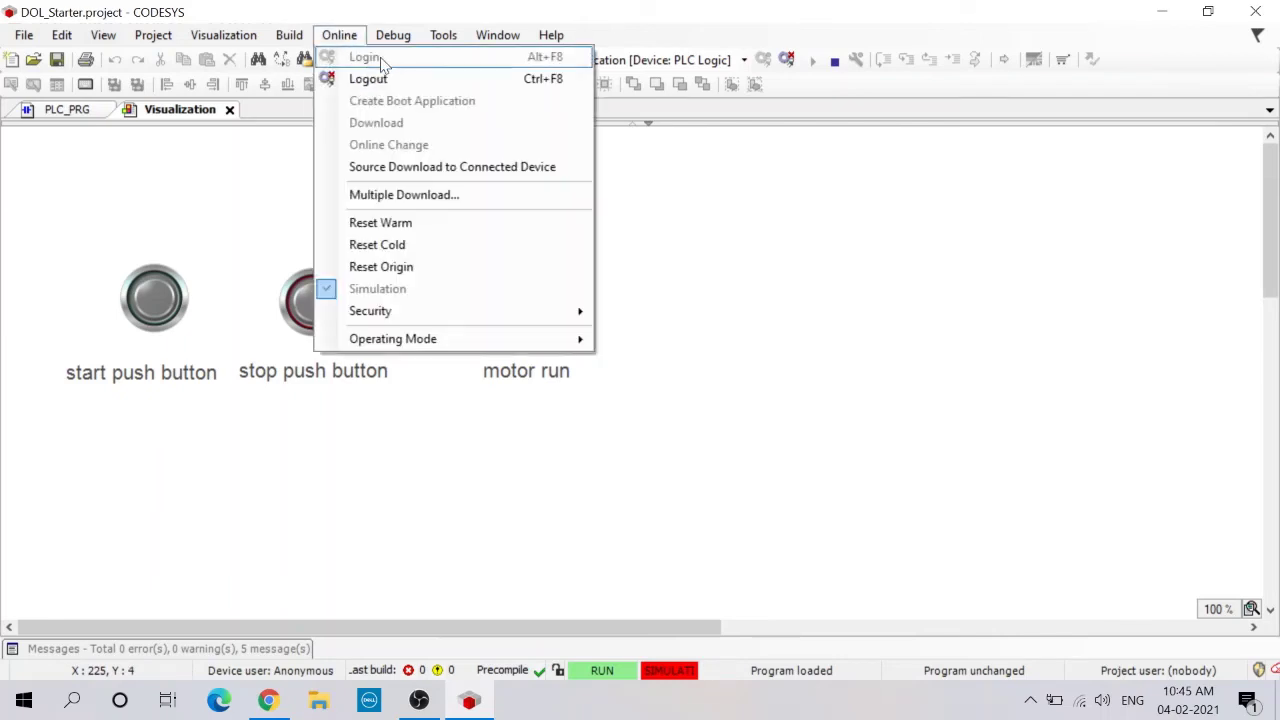
{"action": "mouse_move", "coordinate": [393, 35]}
{"action": "left_click", "coordinate": [401, 80]}
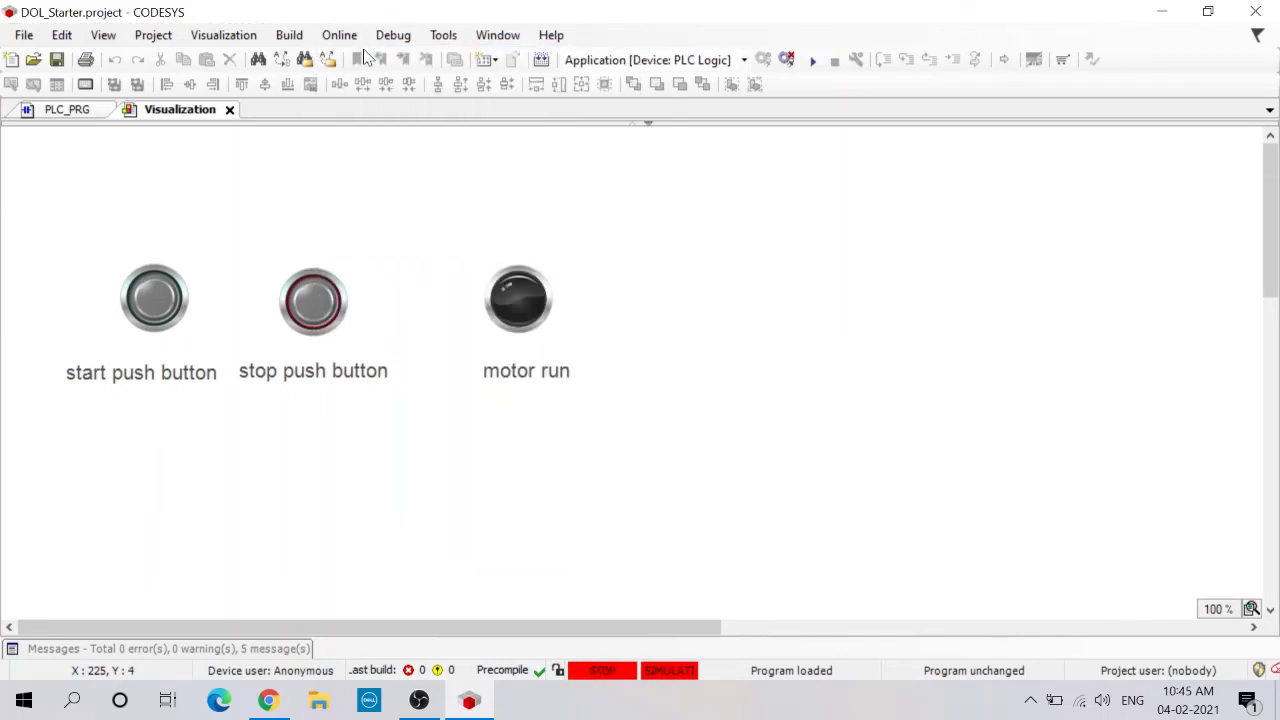
{"action": "left_click", "coordinate": [339, 35]}
{"action": "left_click", "coordinate": [367, 80]}
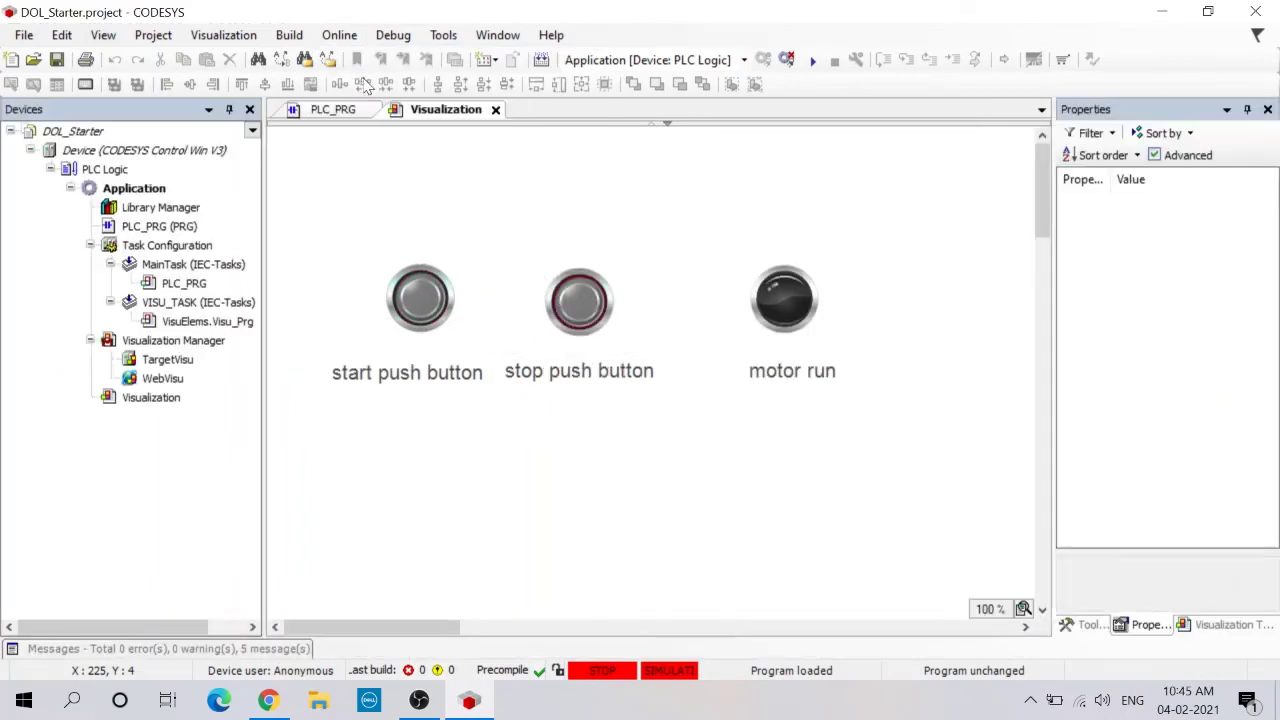
Set the start push switch's element behavior to Image tapper.
{"action": "left_click", "coordinate": [420, 279]}
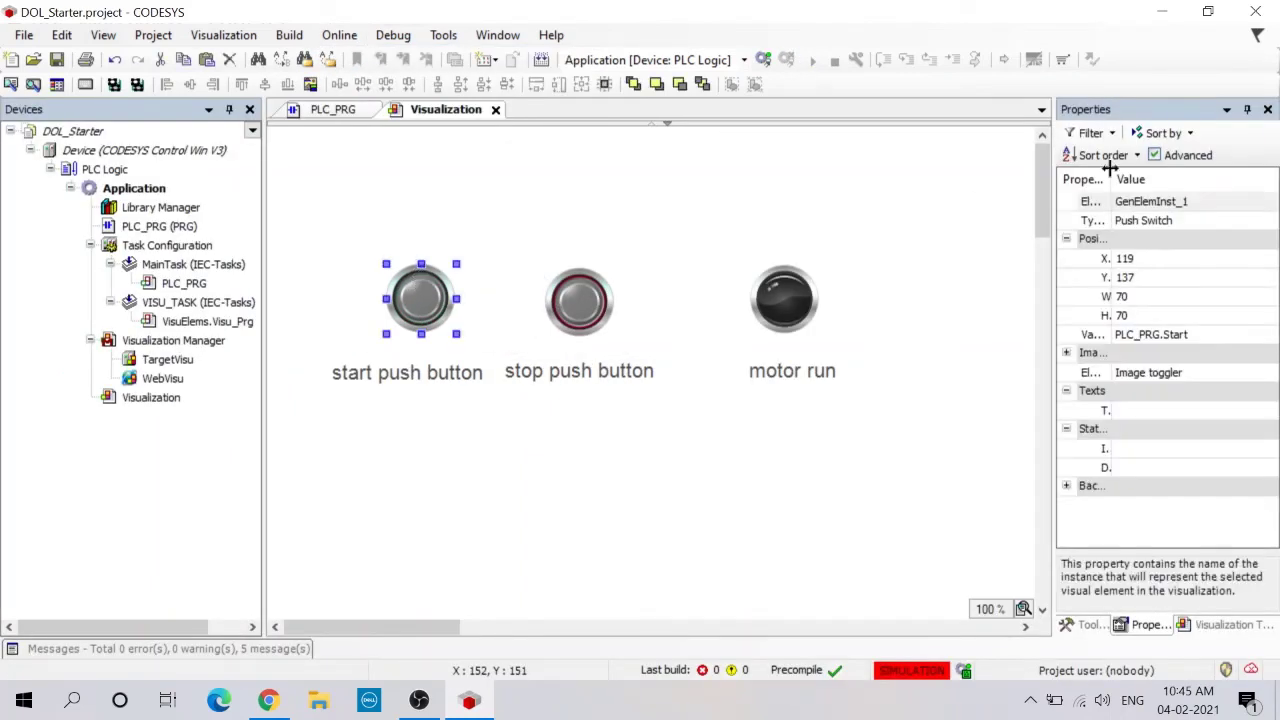
{"action": "left_click", "coordinate": [1168, 224]}
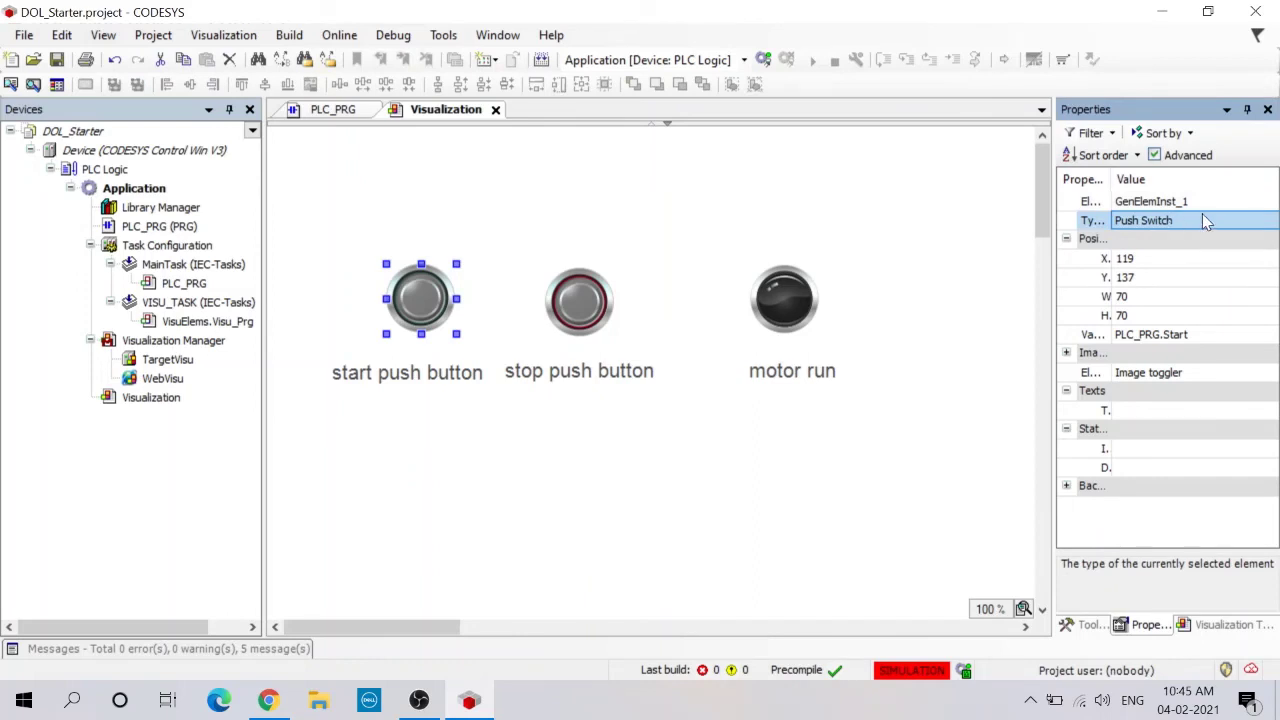
{"action": "left_click", "coordinate": [1175, 205]}
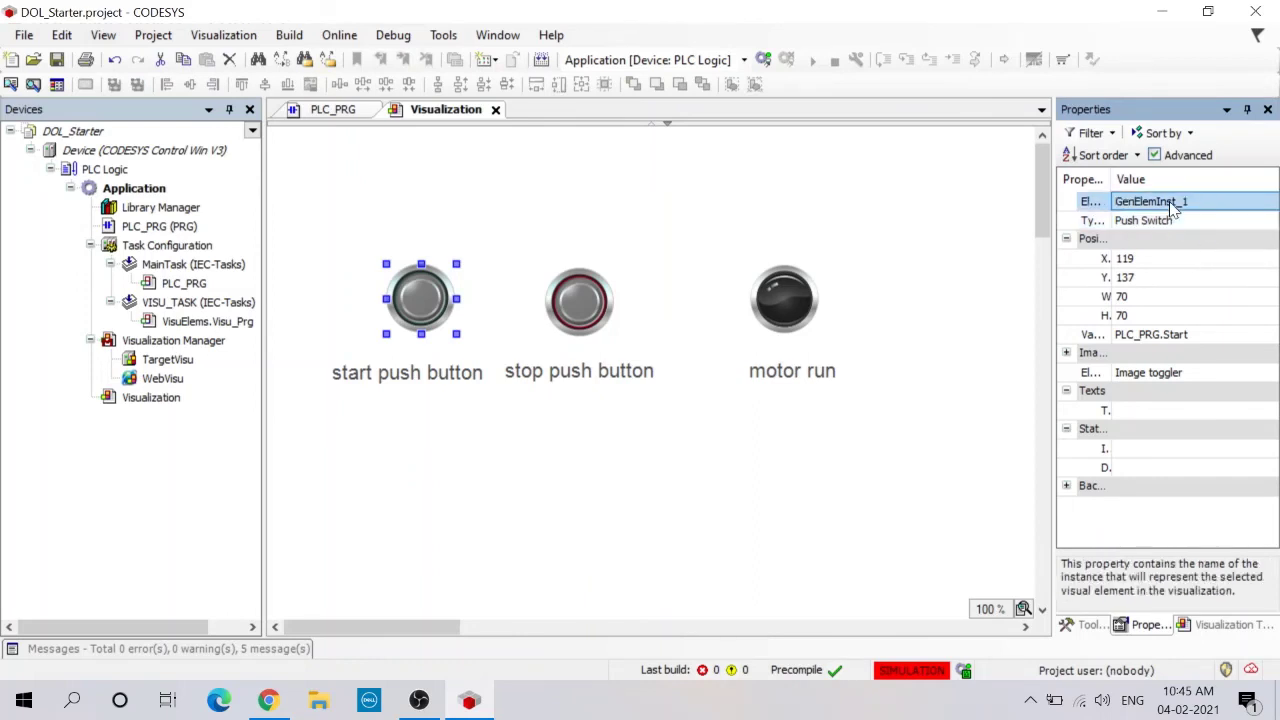
{"action": "left_click", "coordinate": [1156, 377]}
{"action": "left_click", "coordinate": [1269, 375]}
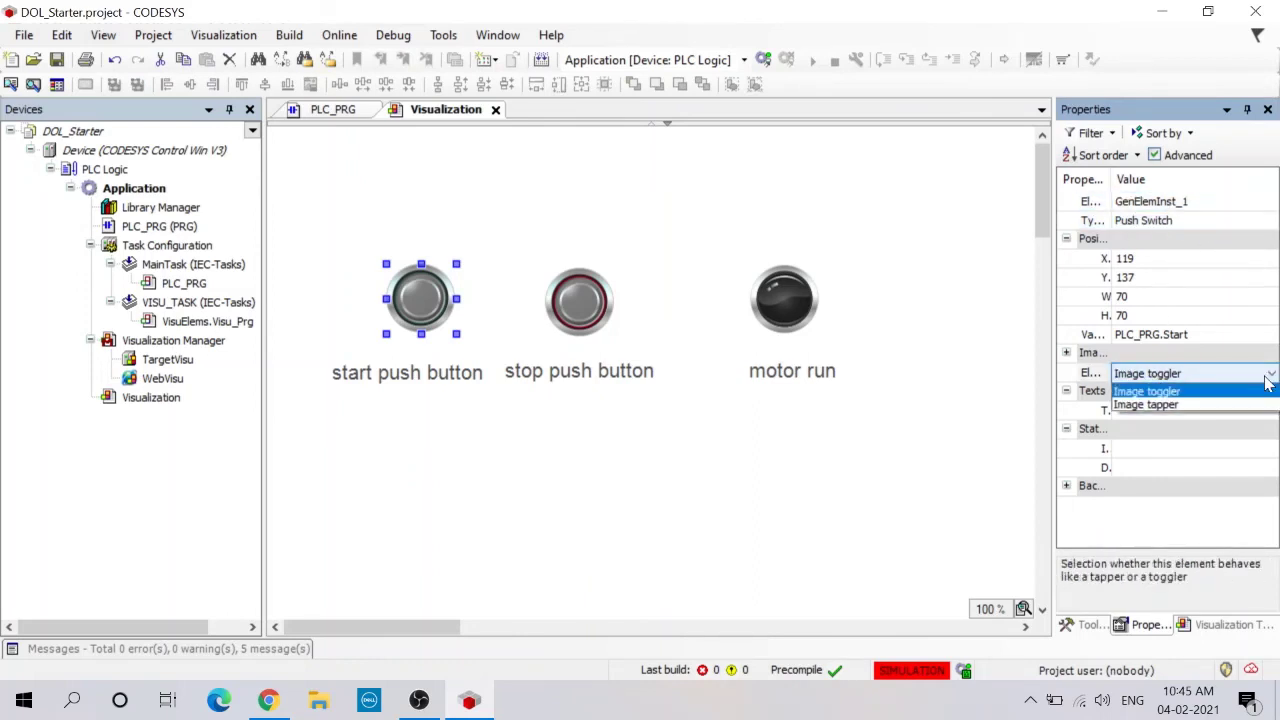
{"action": "left_click", "coordinate": [1168, 406]}
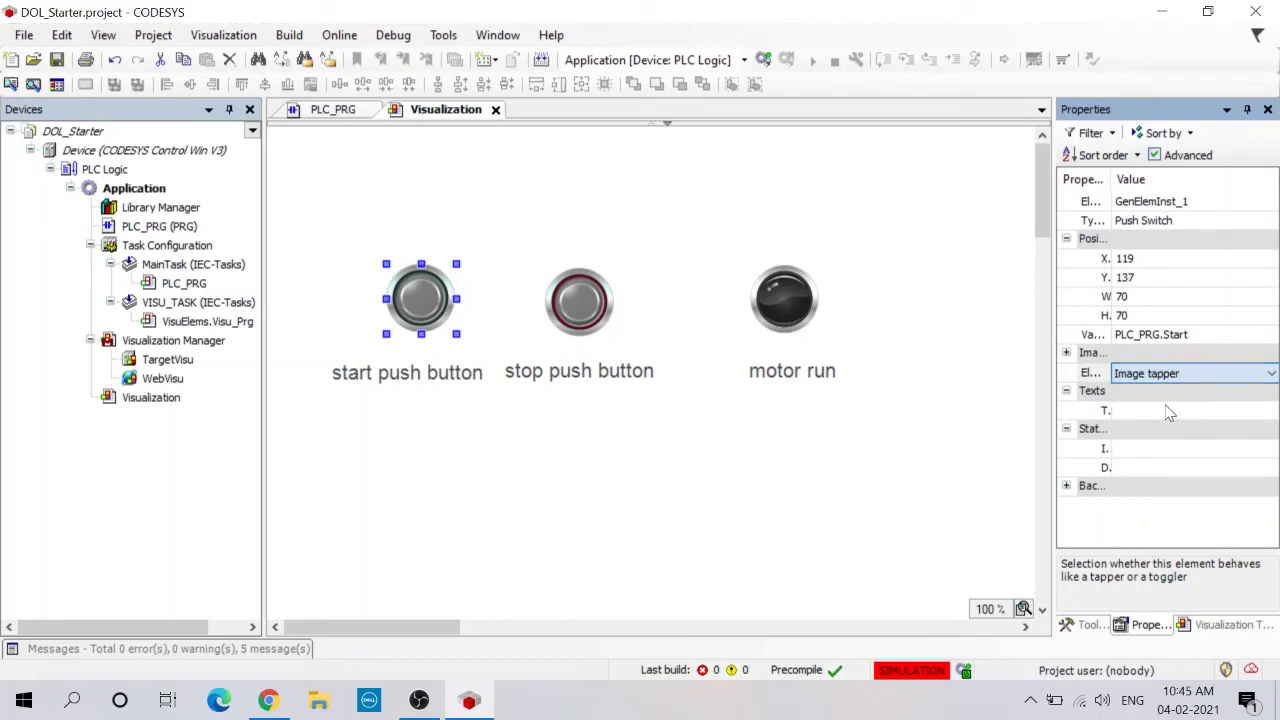
Set the stop push switch's element behavior to Image tapper.
{"action": "left_click", "coordinate": [575, 313]}
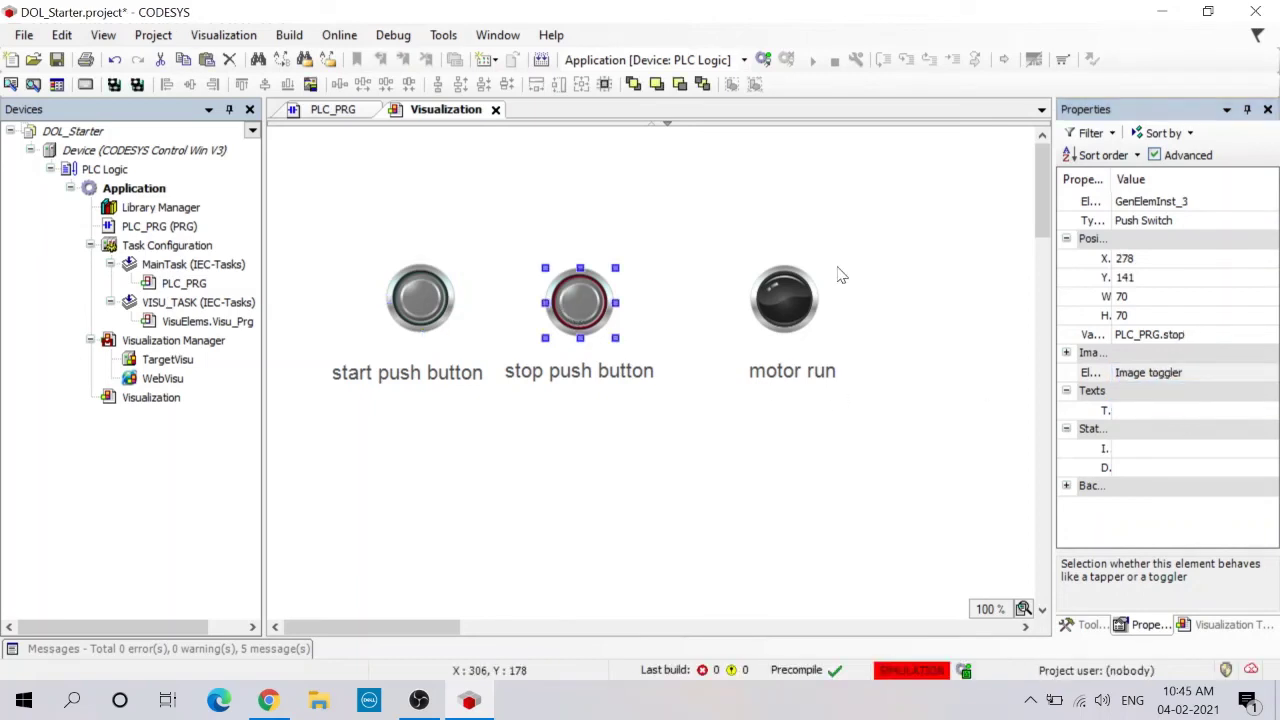
{"action": "left_click", "coordinate": [1256, 390]}
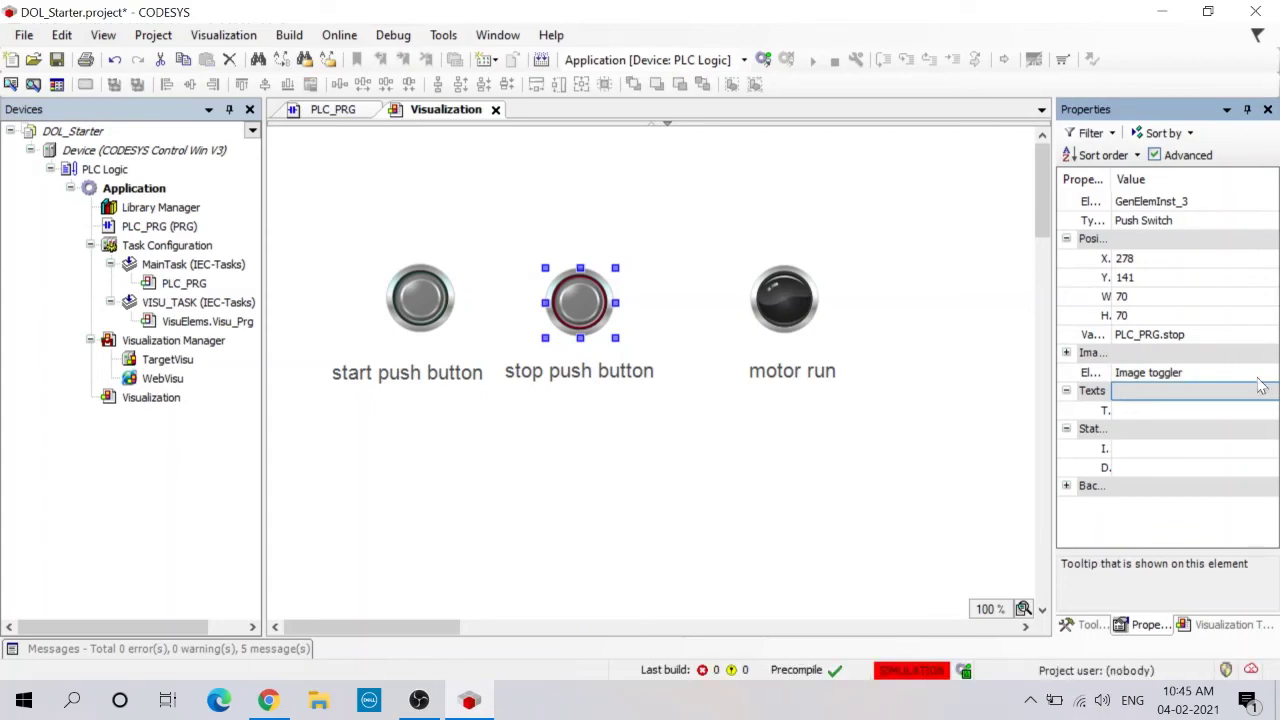
{"action": "left_click", "coordinate": [1260, 375]}
{"action": "left_click", "coordinate": [1266, 375]}
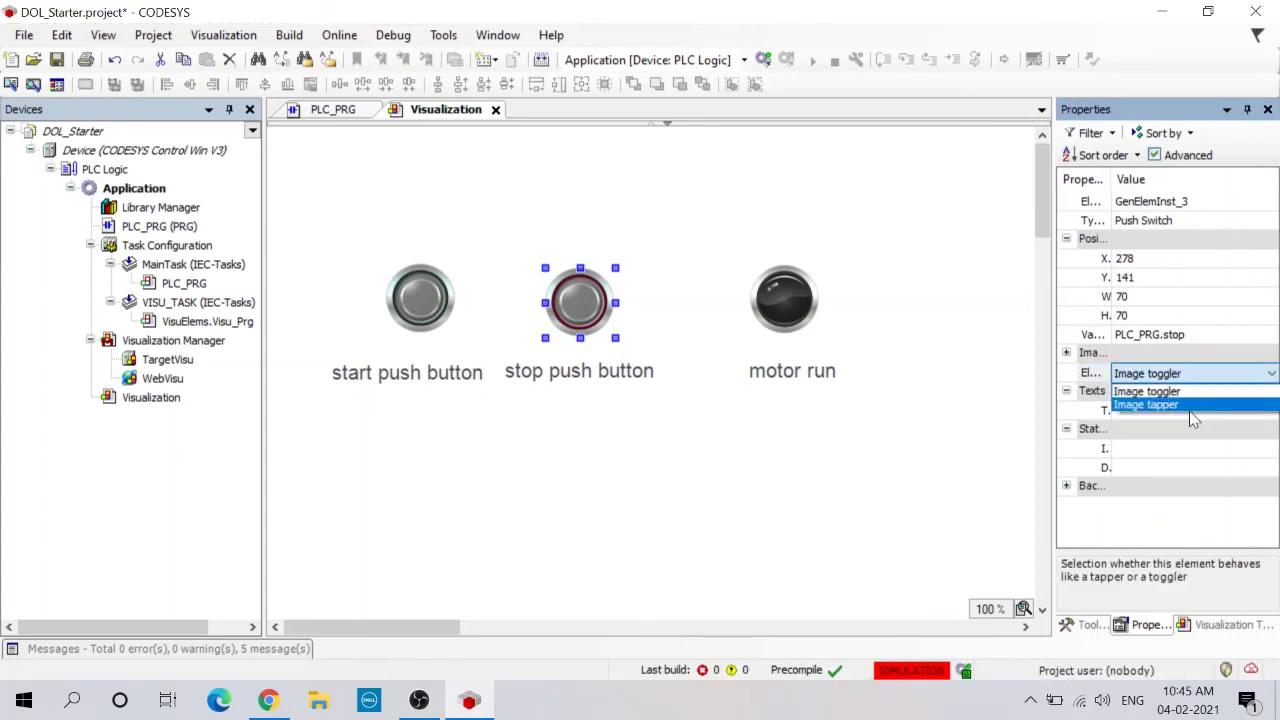
{"action": "left_click", "coordinate": [1192, 414]}
{"action": "left_click", "coordinate": [975, 421]}
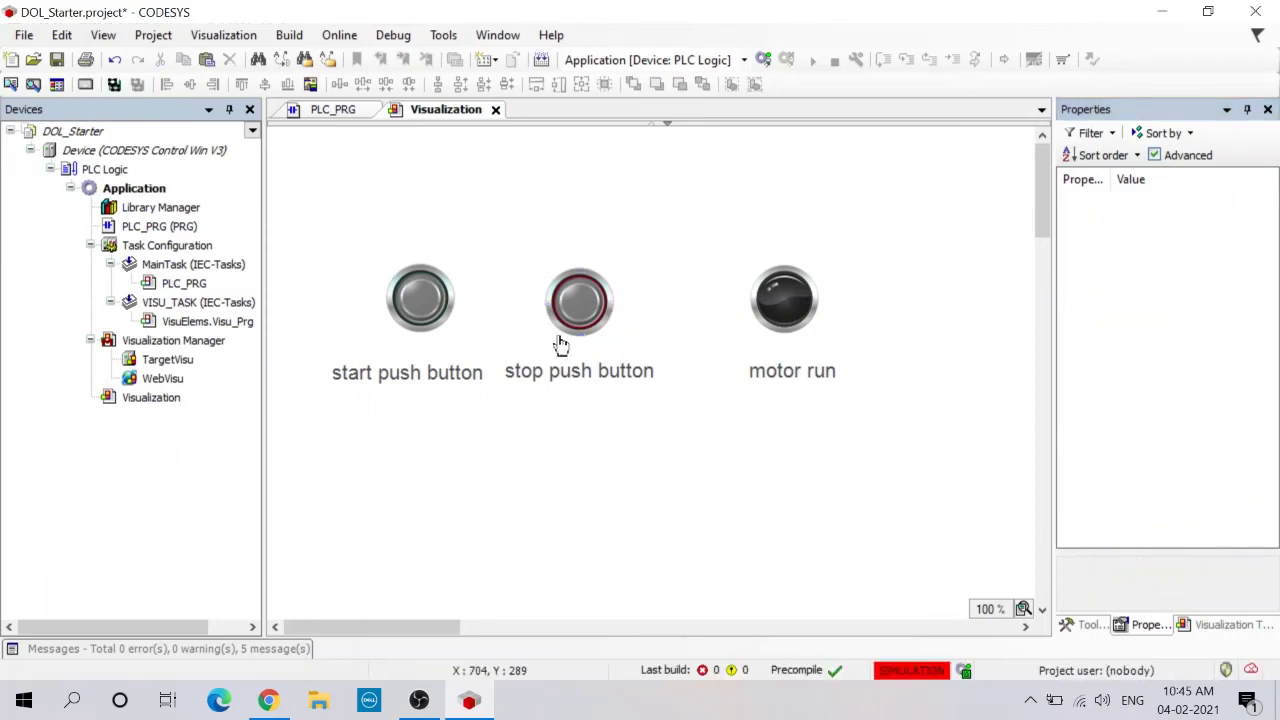
Log in to the simulated device with online change and start the application.
{"action": "left_click", "coordinate": [339, 35]}
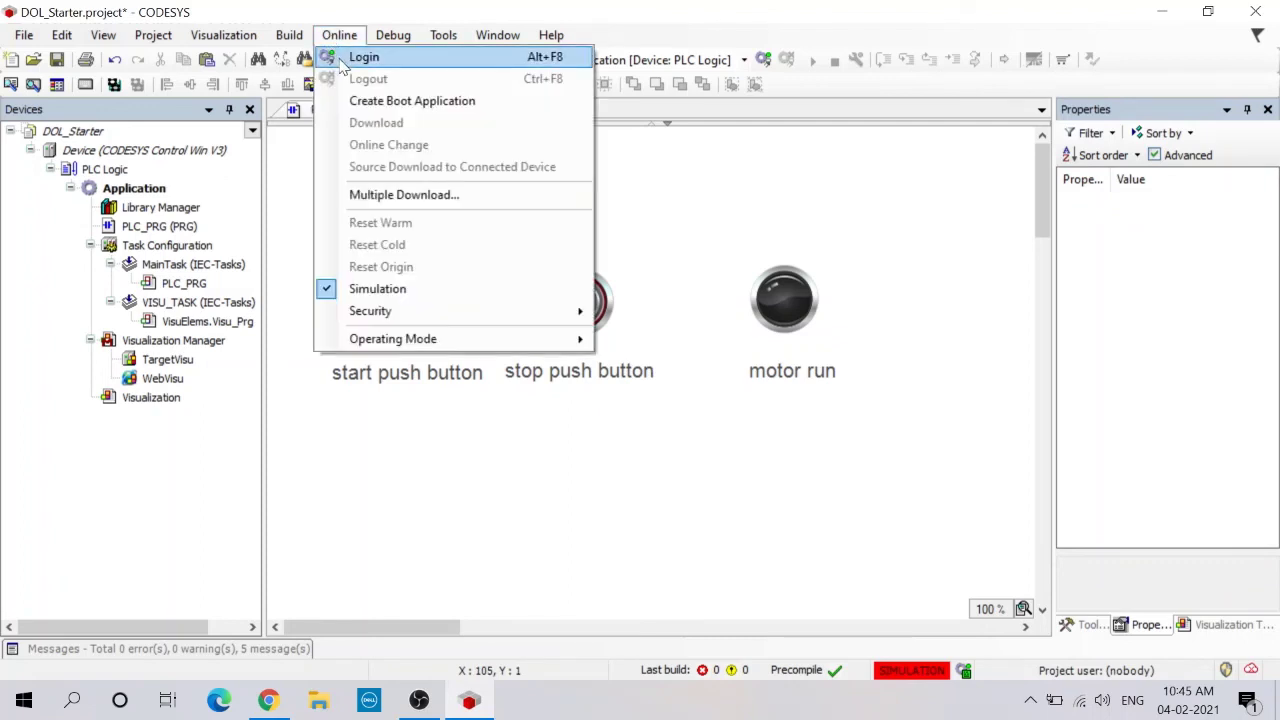
{"action": "left_click", "coordinate": [343, 64]}
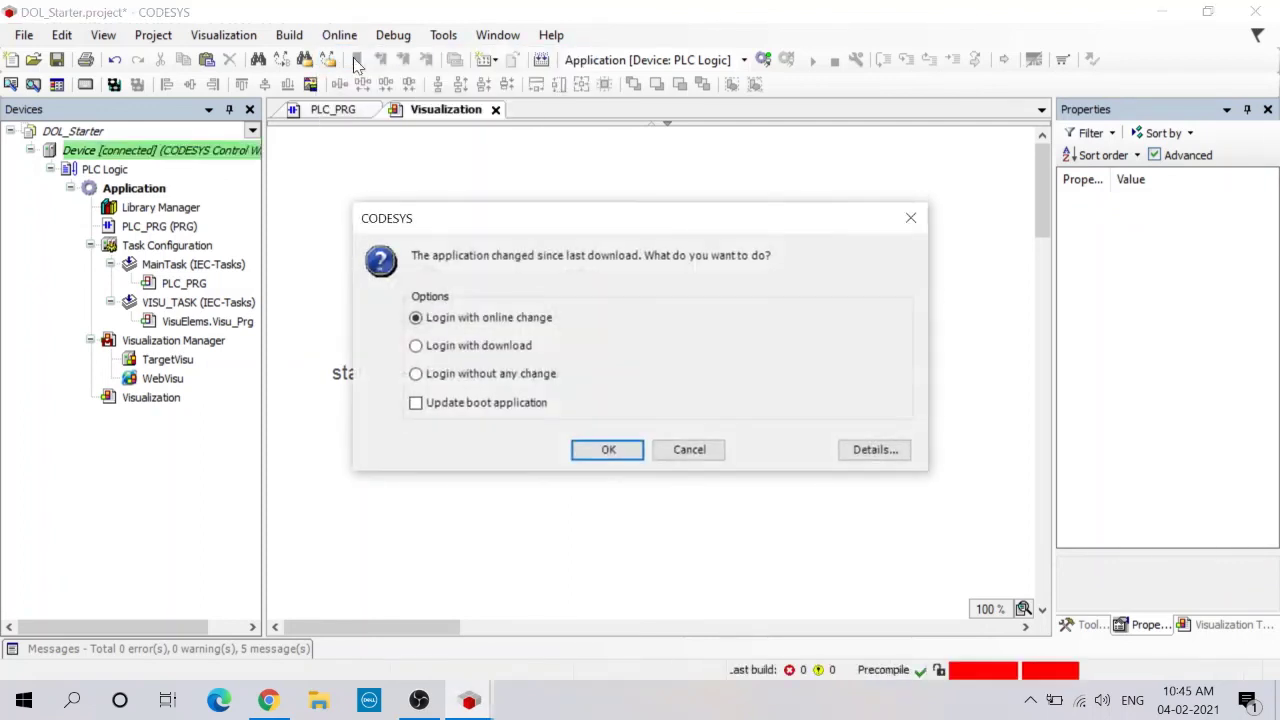
{"action": "left_click", "coordinate": [607, 451]}
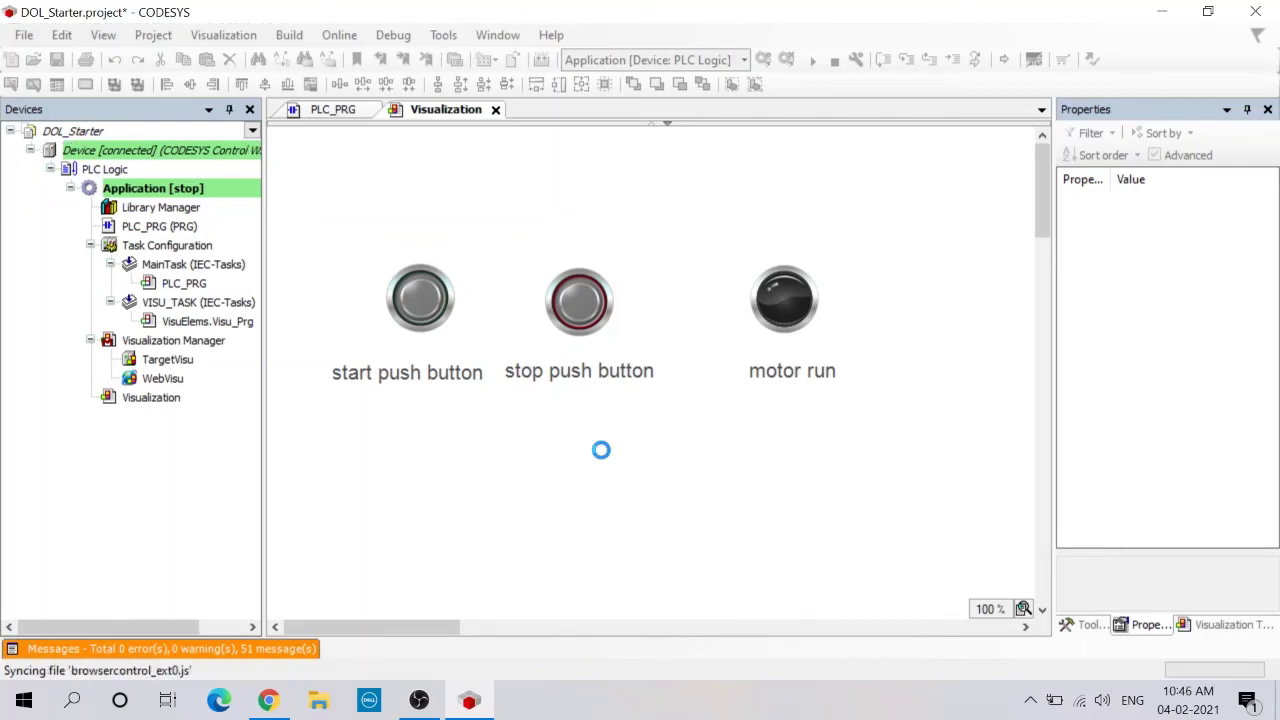
{"action": "left_click", "coordinate": [395, 38]}
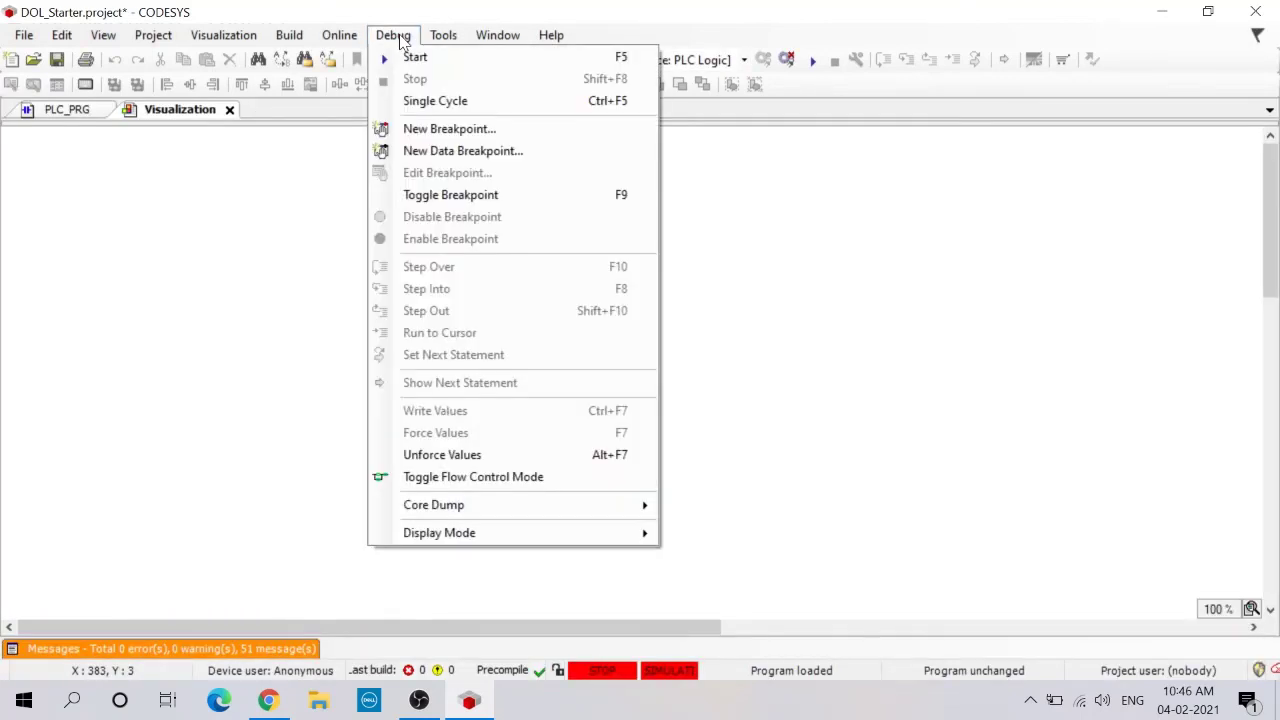
{"action": "left_click", "coordinate": [414, 57]}
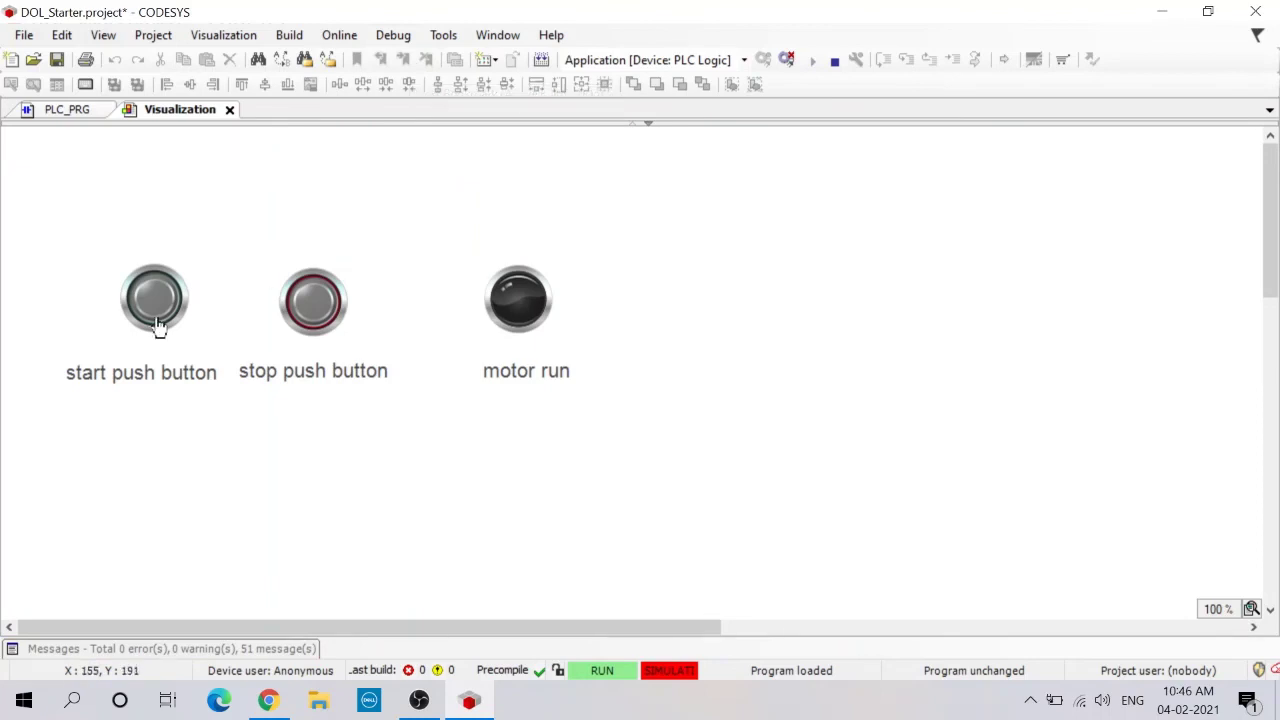
Operate the start and stop push buttons alternately, twice each, in the running visualization to test their momentary action on the motor run lamp.
{"action": "left_click", "coordinate": [155, 322]}
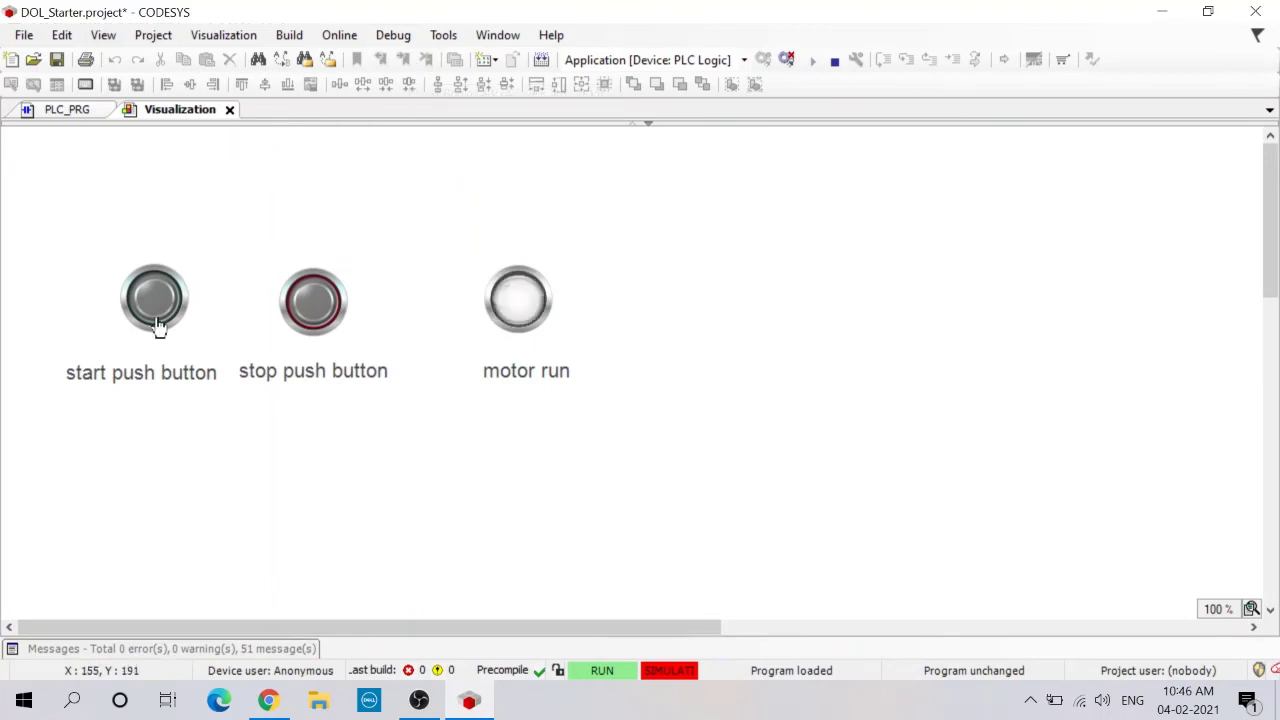
{"action": "left_click", "coordinate": [320, 316]}
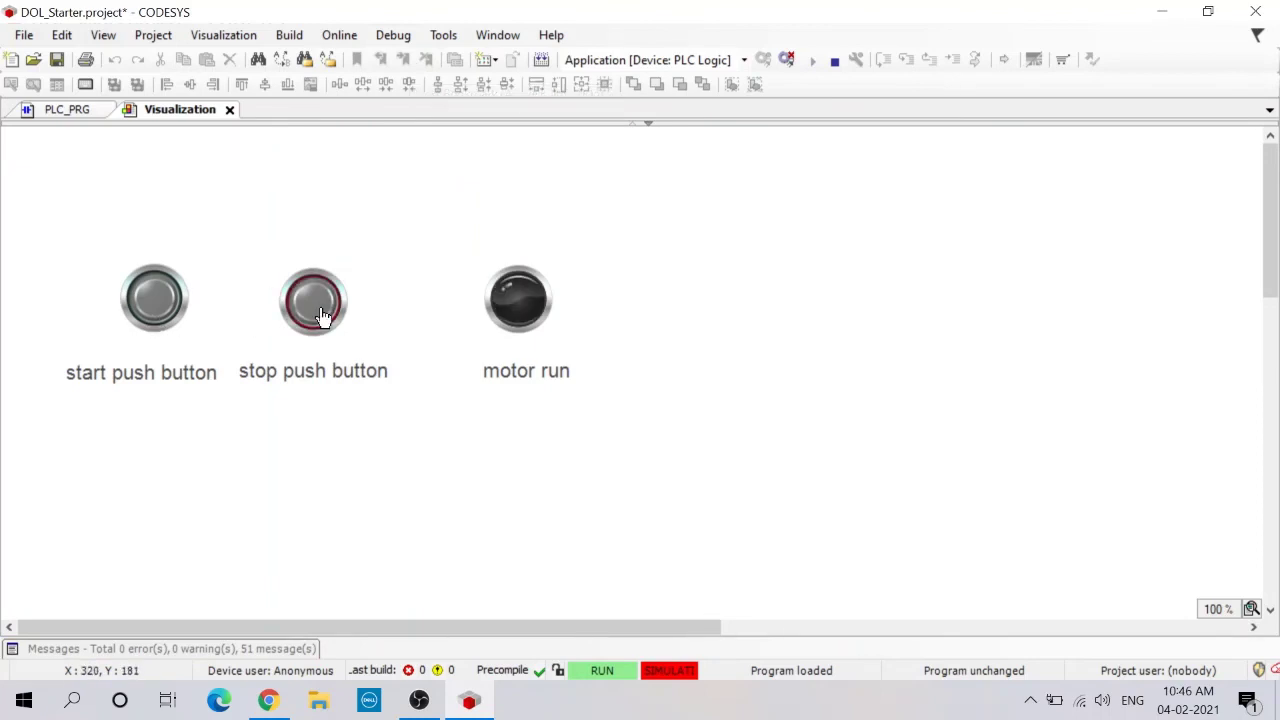
{"action": "left_click", "coordinate": [175, 322]}
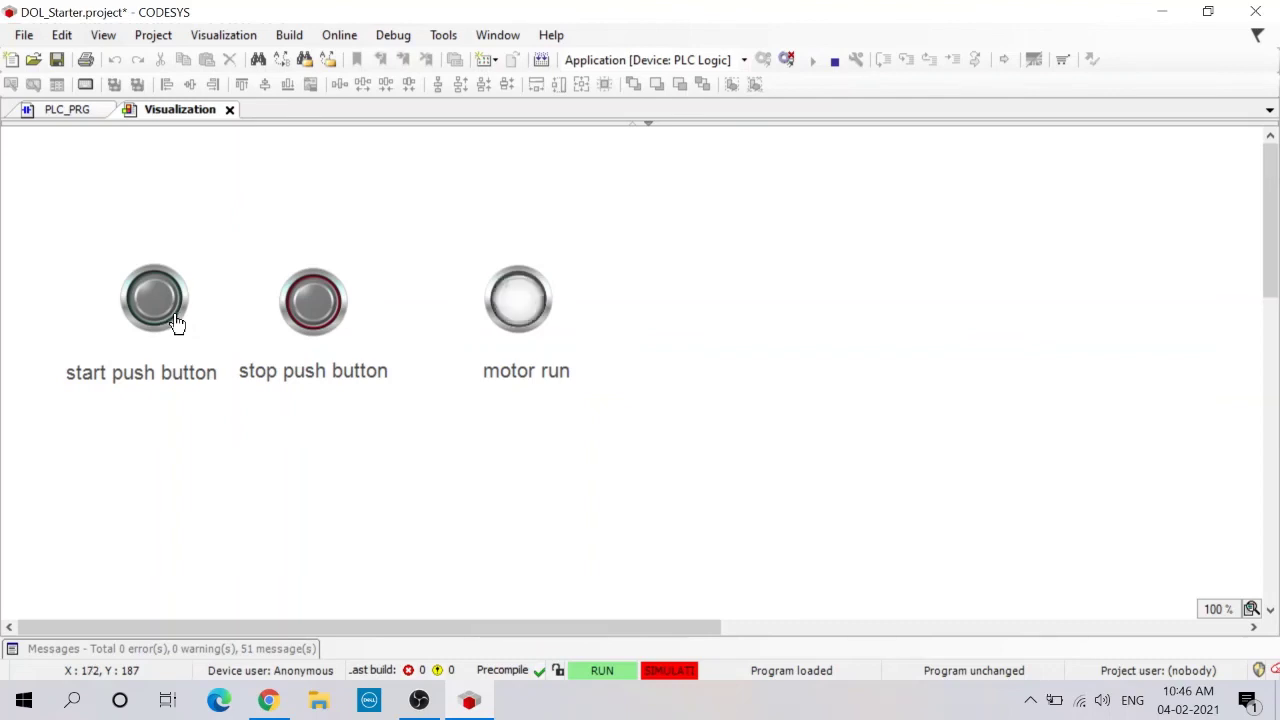
{"action": "left_click", "coordinate": [300, 322]}
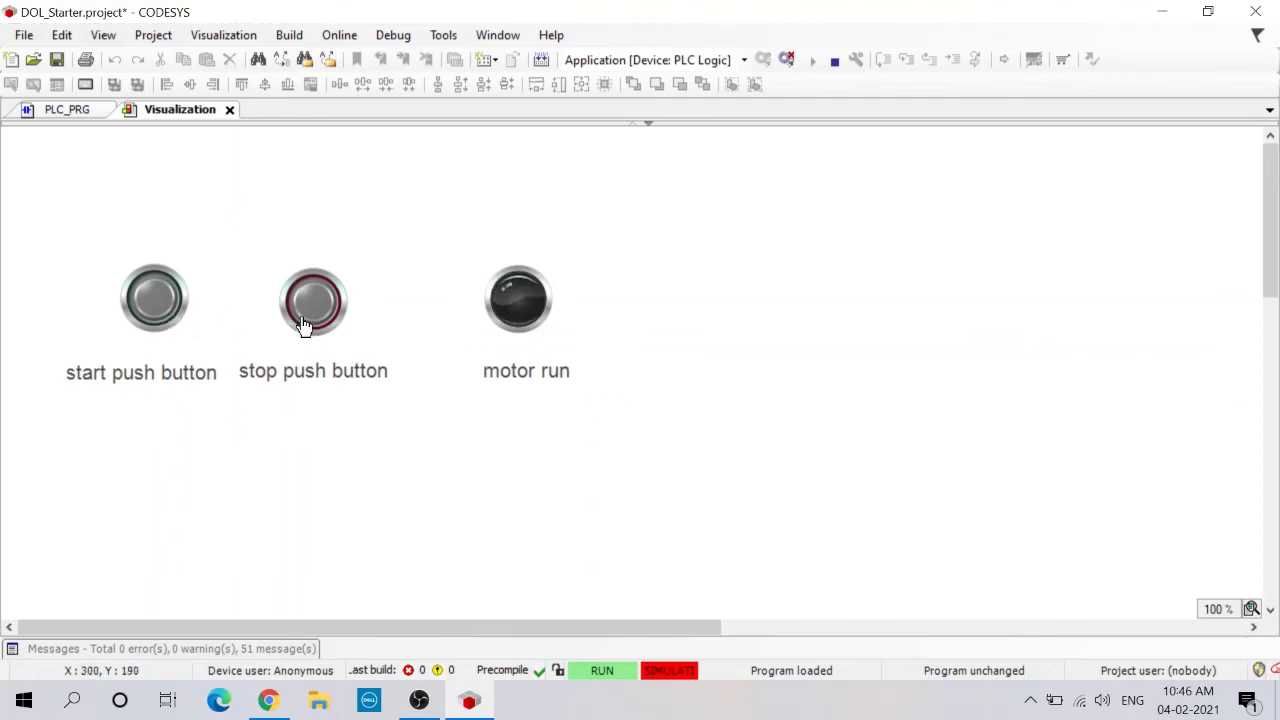
In the running PLC_PRG ladder, write TRUE and then FALSE to the Start contact to simulate a momentary start.
{"action": "left_click", "coordinate": [66, 109]}
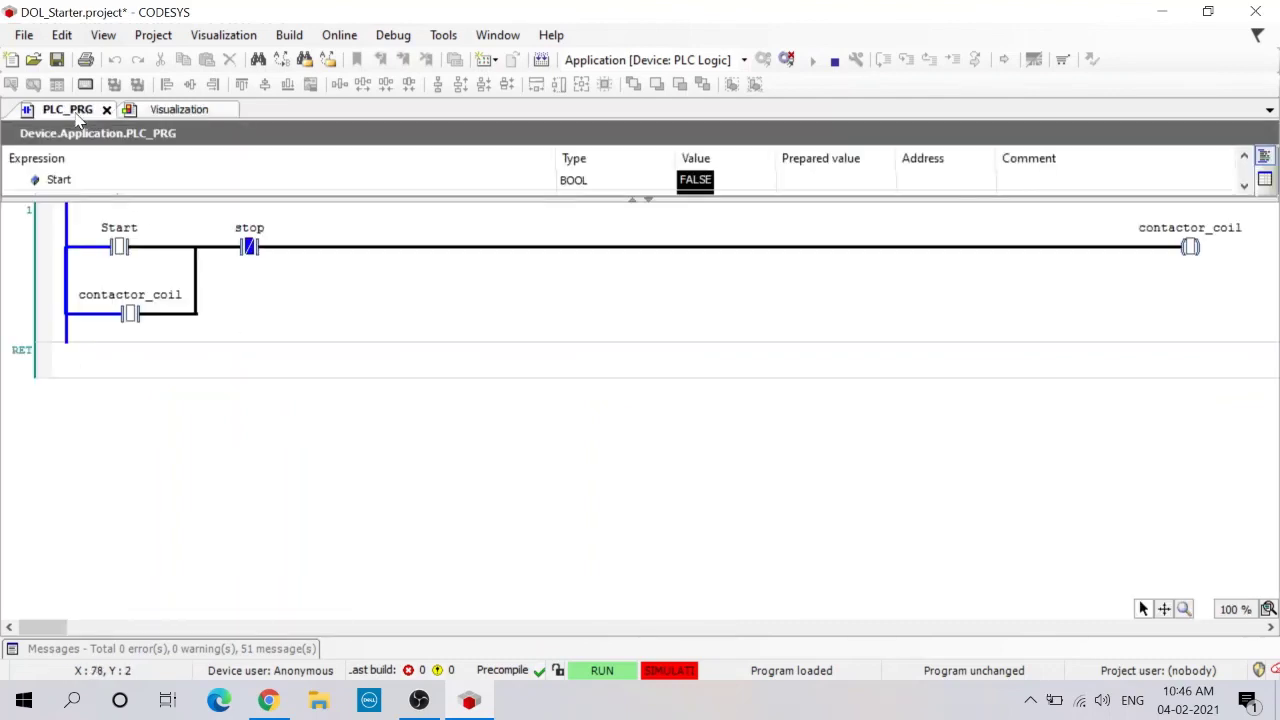
{"action": "double_click", "coordinate": [118, 250]}
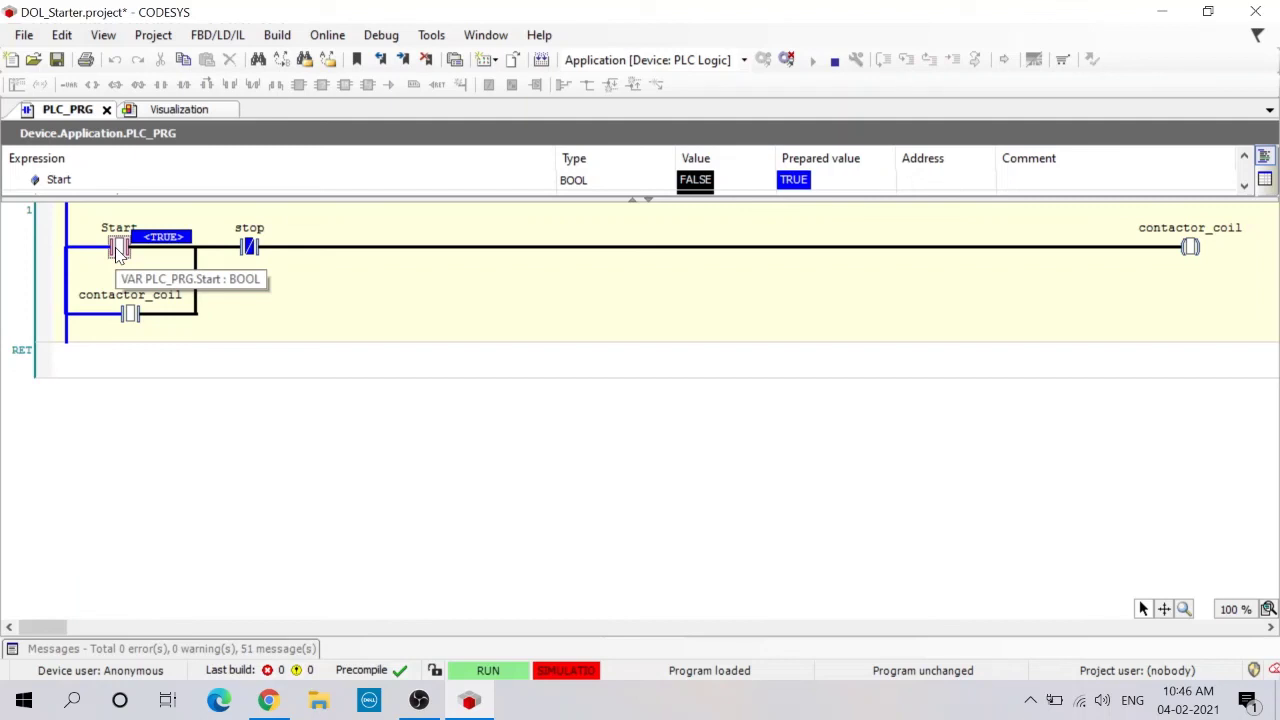
{"action": "key", "text": "ctrl+F7"}
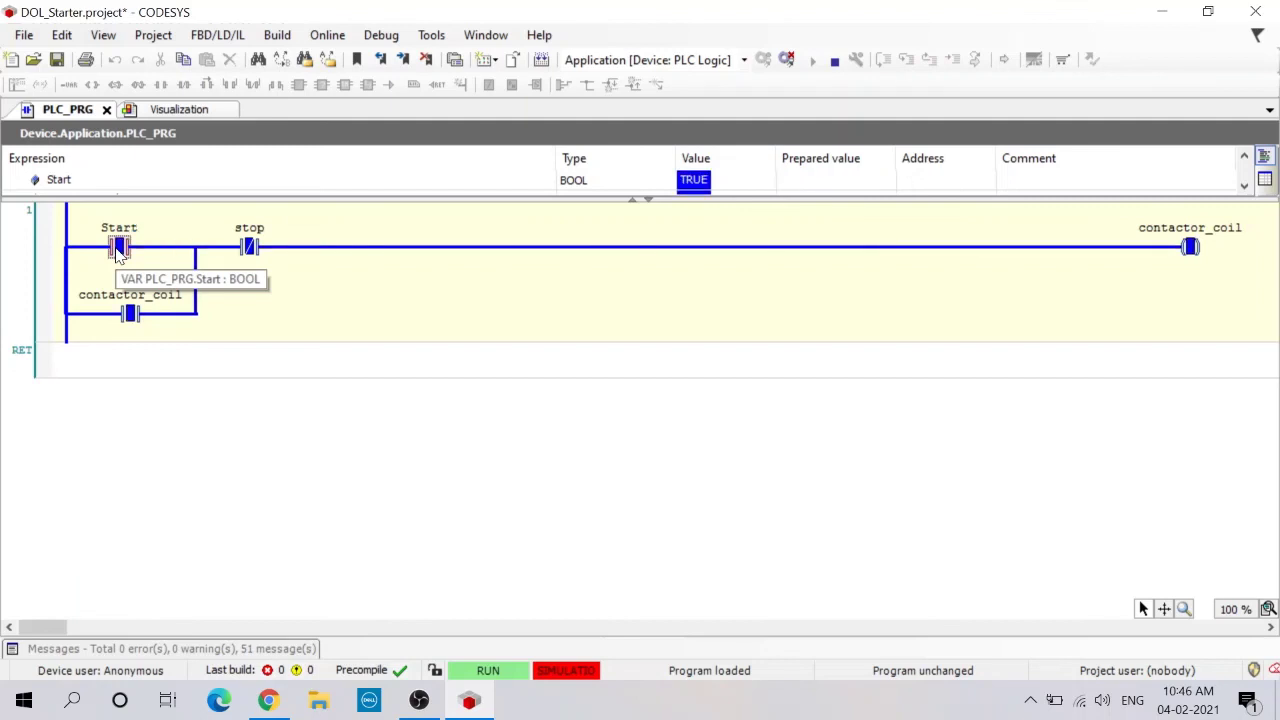
{"action": "double_click", "coordinate": [118, 249]}
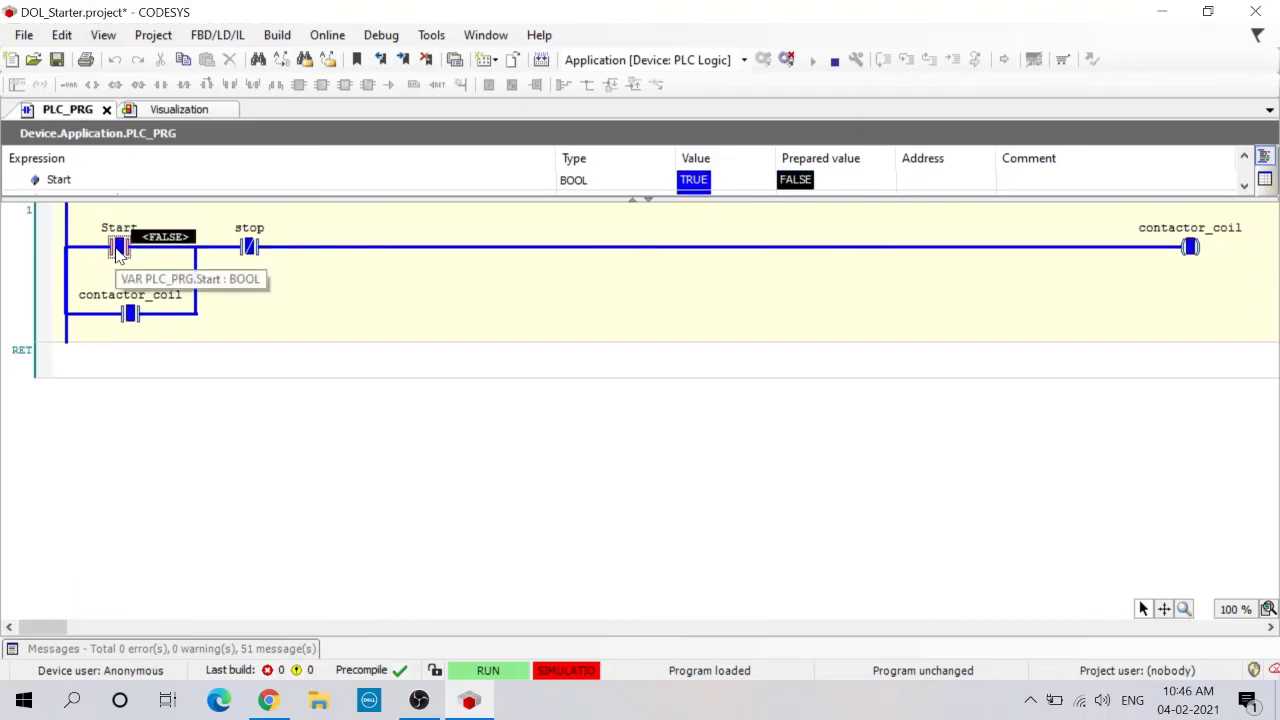
{"action": "key", "text": "ctrl+F7"}
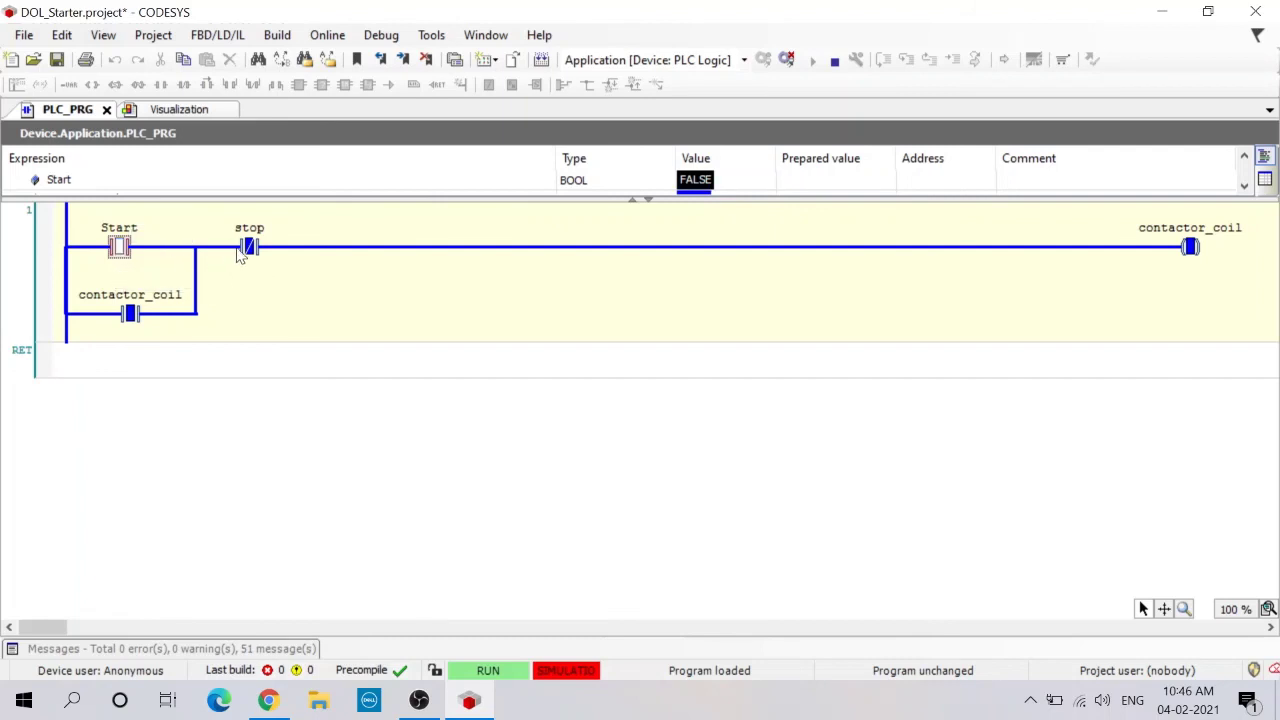
Write TRUE and then FALSE to the stop contact in the running ladder to simulate a momentary stop.
{"action": "left_click", "coordinate": [249, 250]}
{"action": "double_click", "coordinate": [249, 250]}
{"action": "key", "text": "ctrl+F7"}
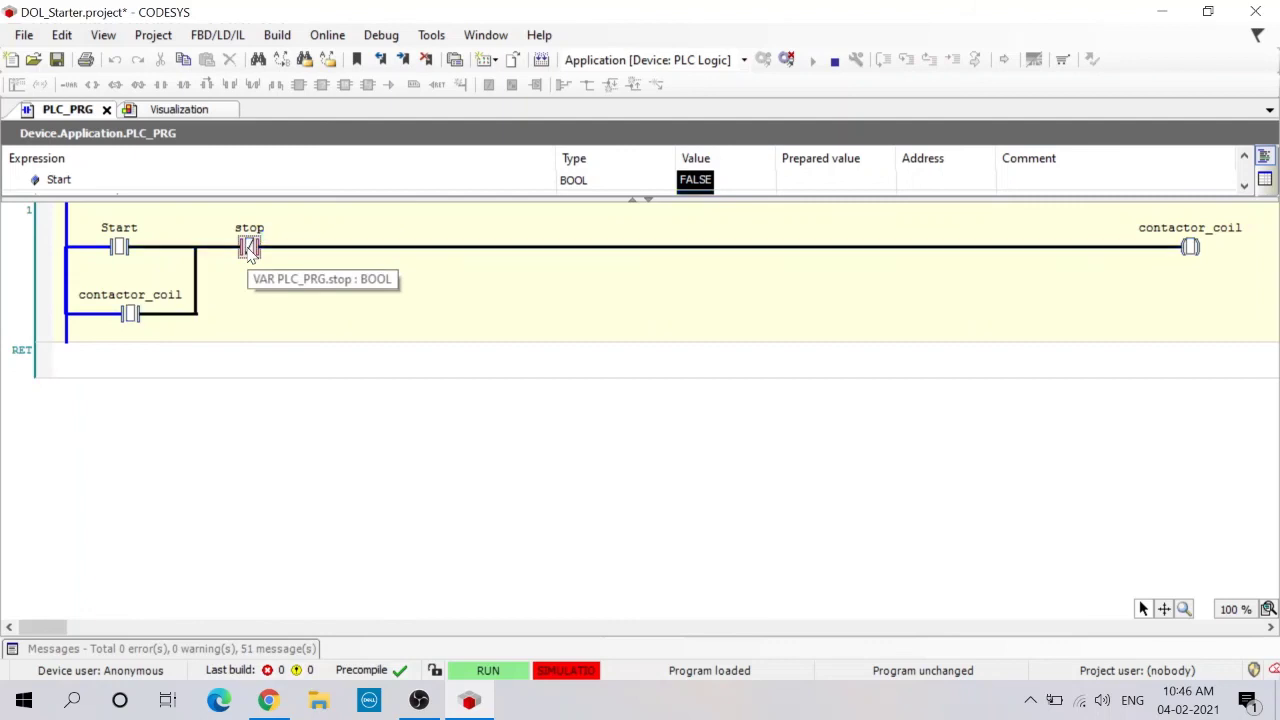
{"action": "double_click", "coordinate": [249, 250]}
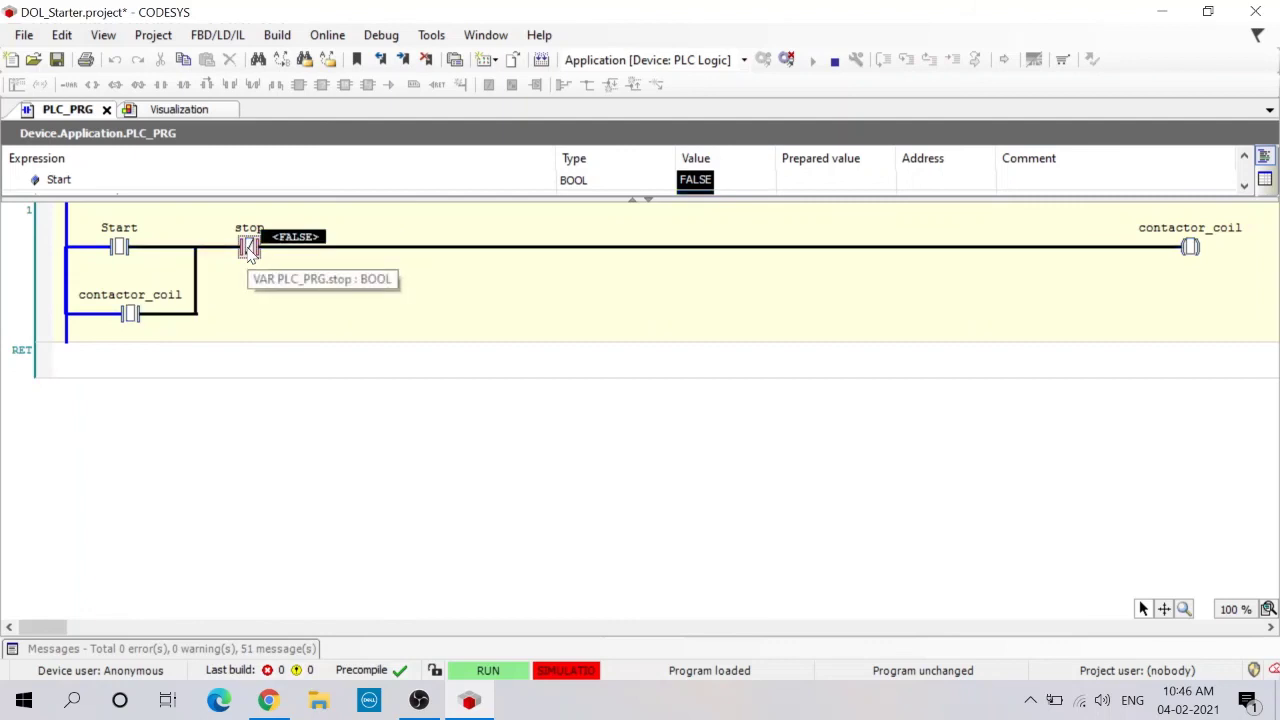
{"action": "key", "text": "ctrl+F7"}
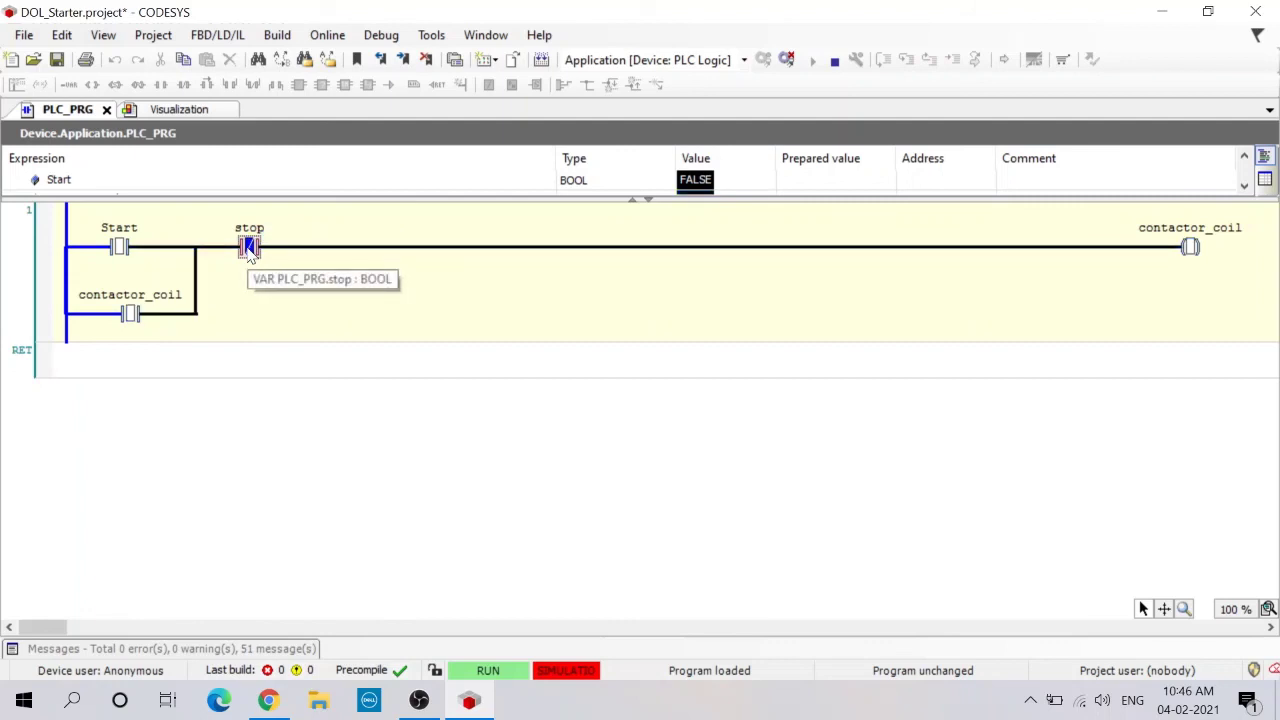